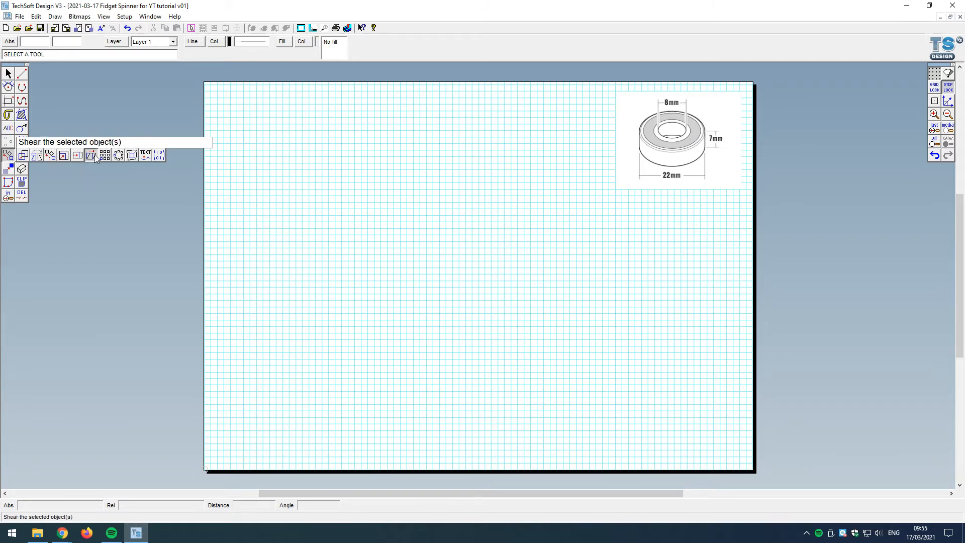
left_click(161, 157)
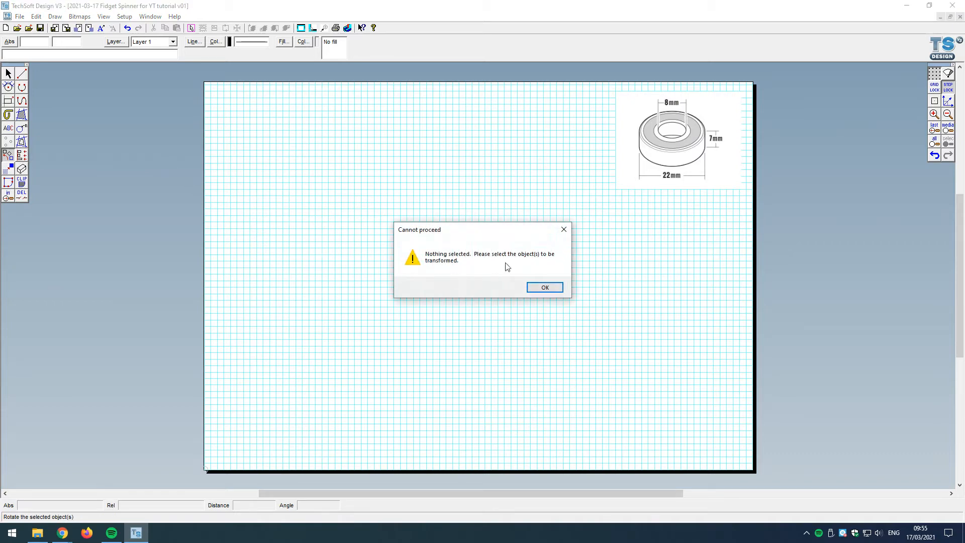
left_click(544, 288)
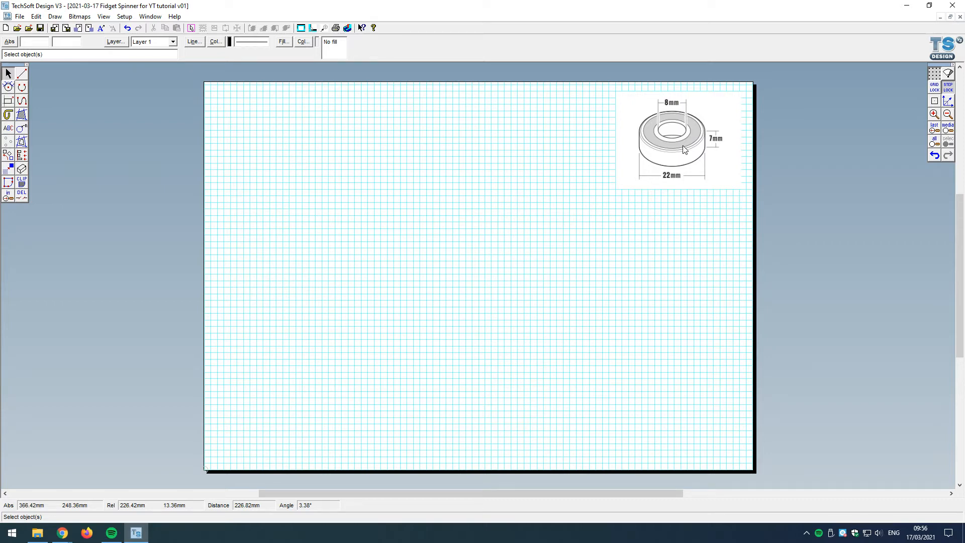
Step: Draw a circle with an 11 mm radius, centred at about 155 mm, 165 mm on the sheet
left_click(8, 86)
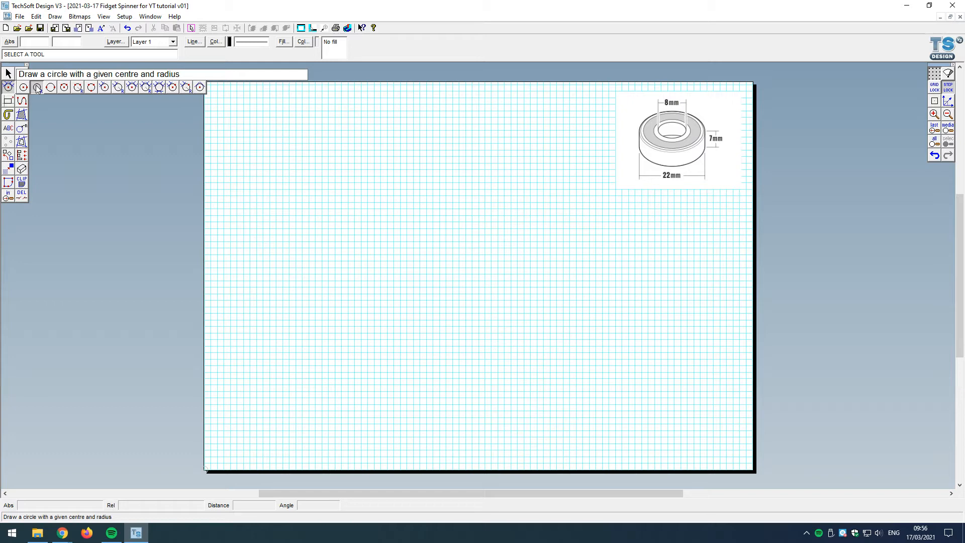
double_click(37, 89)
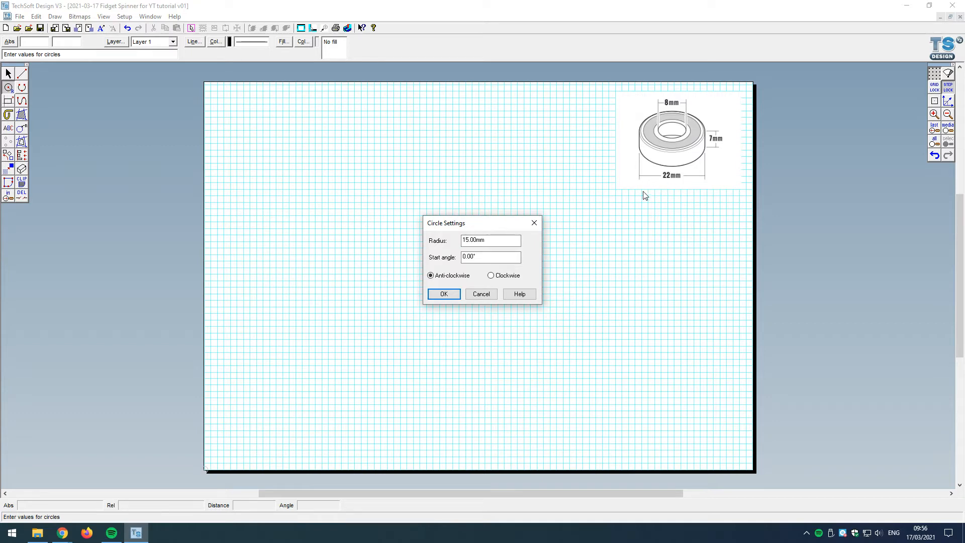
left_click_drag(509, 240, 407, 241)
type("11")
left_click(446, 295)
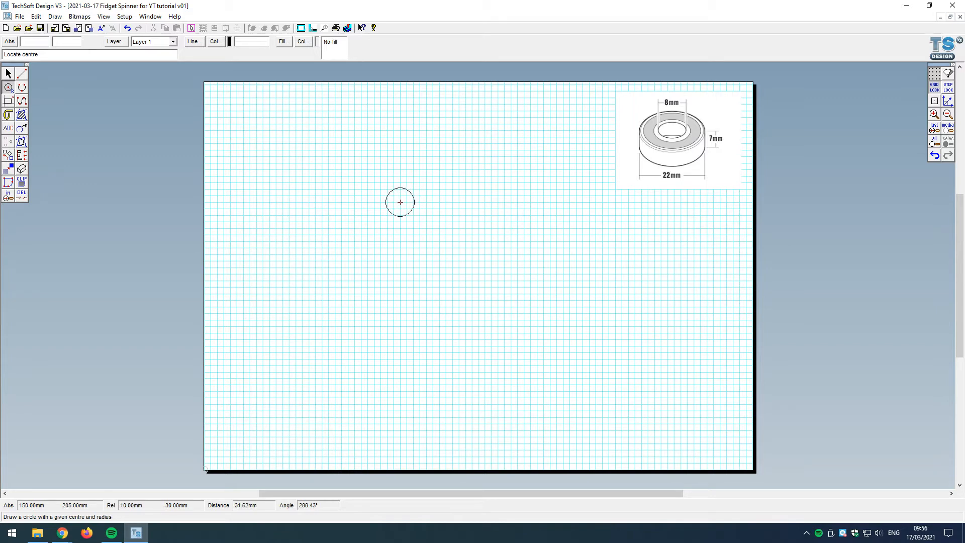
left_click(406, 254)
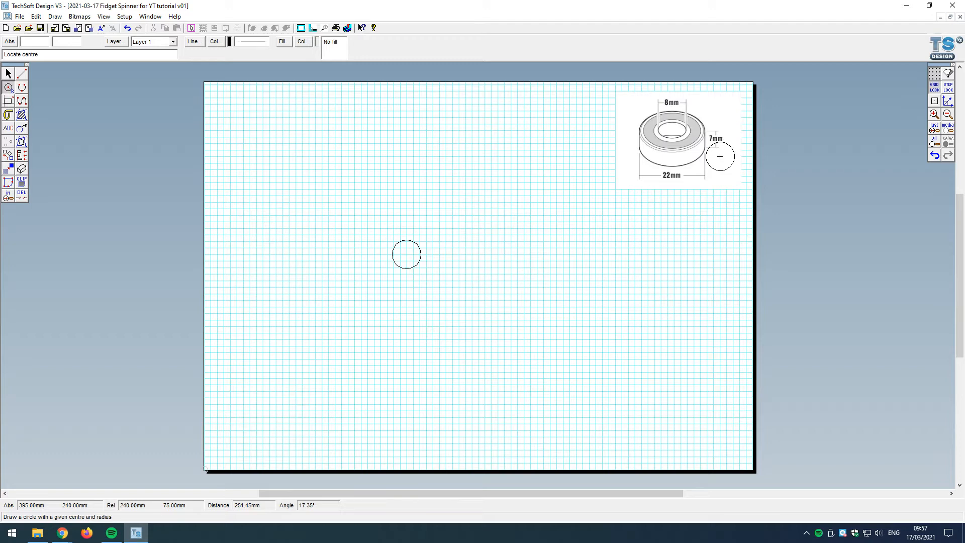
Step: Find and launch PeopleSize 2000 Easy
key("super")
key("super")
key("super")
type("peo")
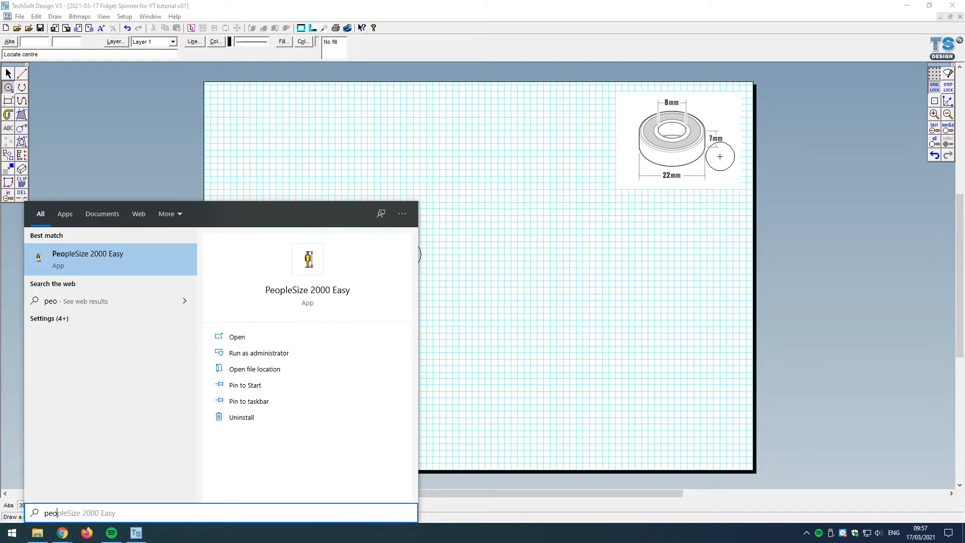
key("Escape")
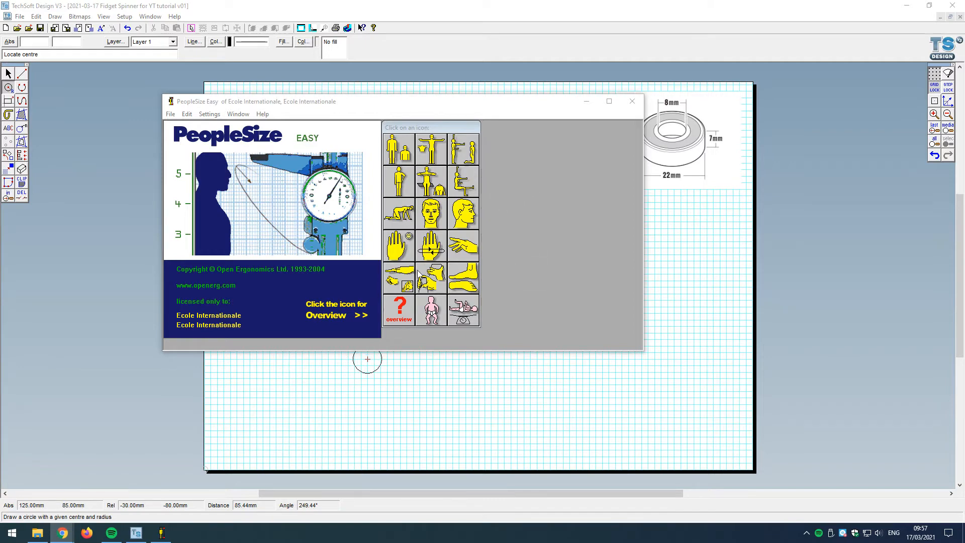
Step: Open the thumb length measurements from the hand diagram and arrange them beside the narrowed diagram window
left_click(396, 253)
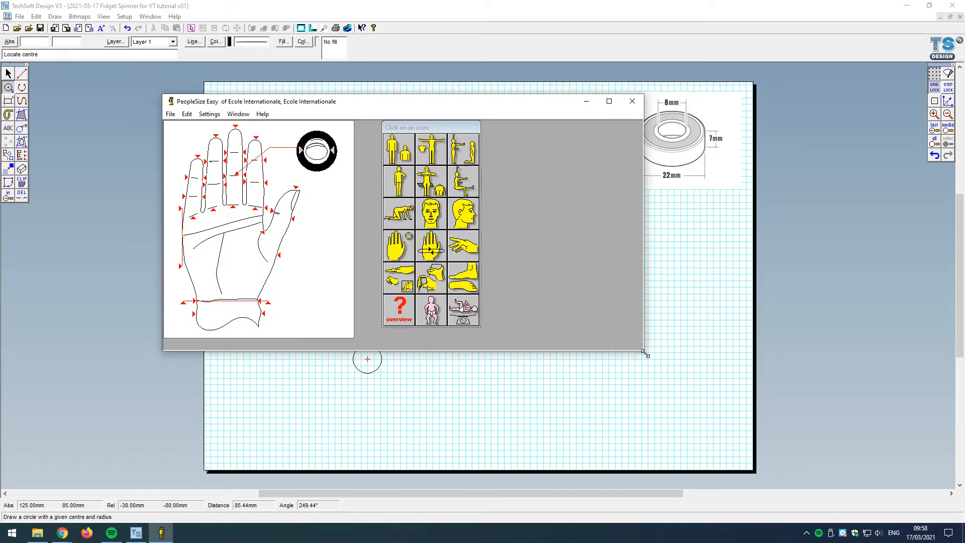
left_click_drag(645, 353, 359, 346)
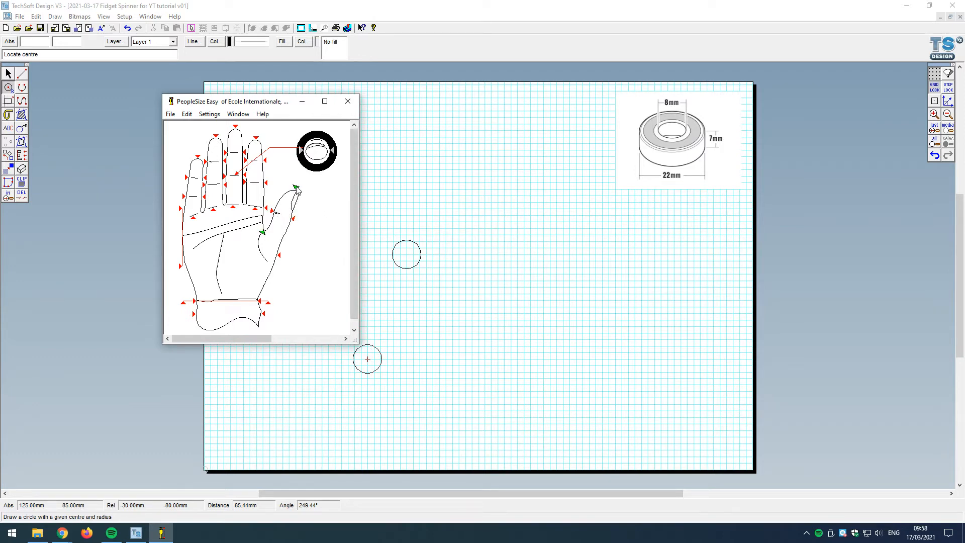
left_click(265, 236)
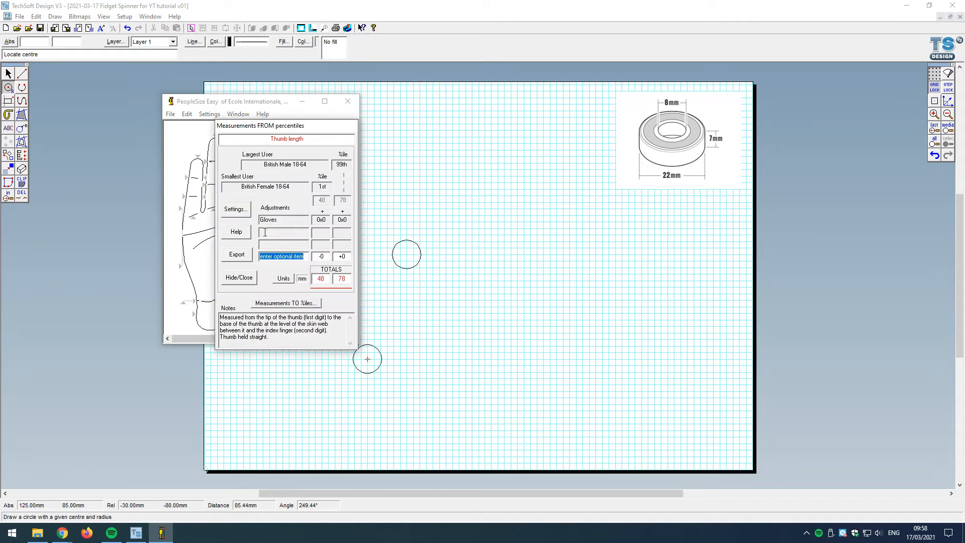
left_click_drag(296, 125, 436, 103)
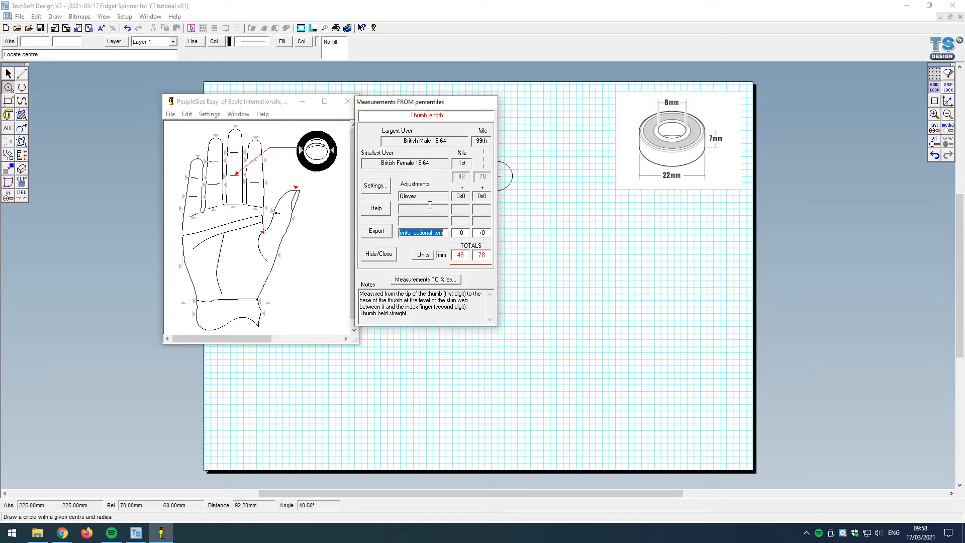
Step: Set the smallest user group for the thumb length measurement to US Girl
left_click(381, 191)
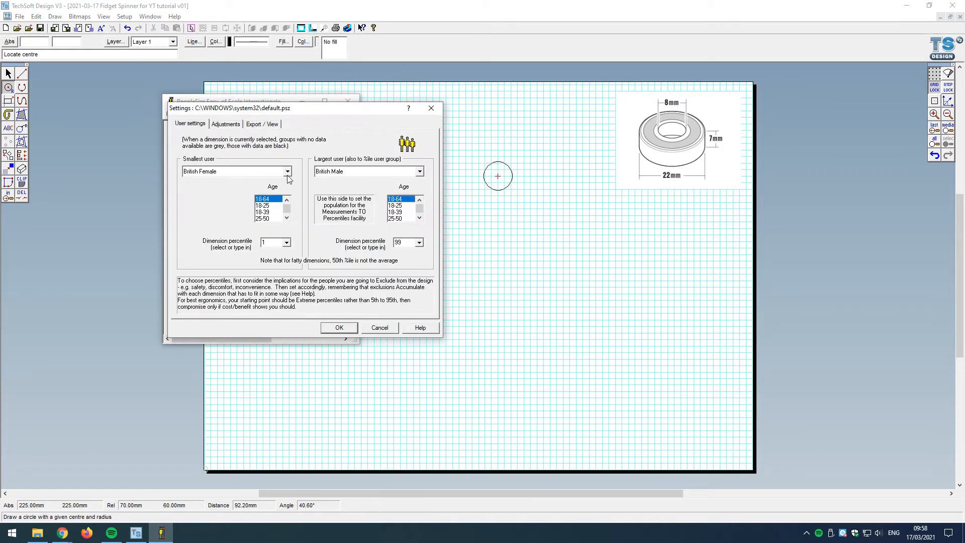
left_click(288, 172)
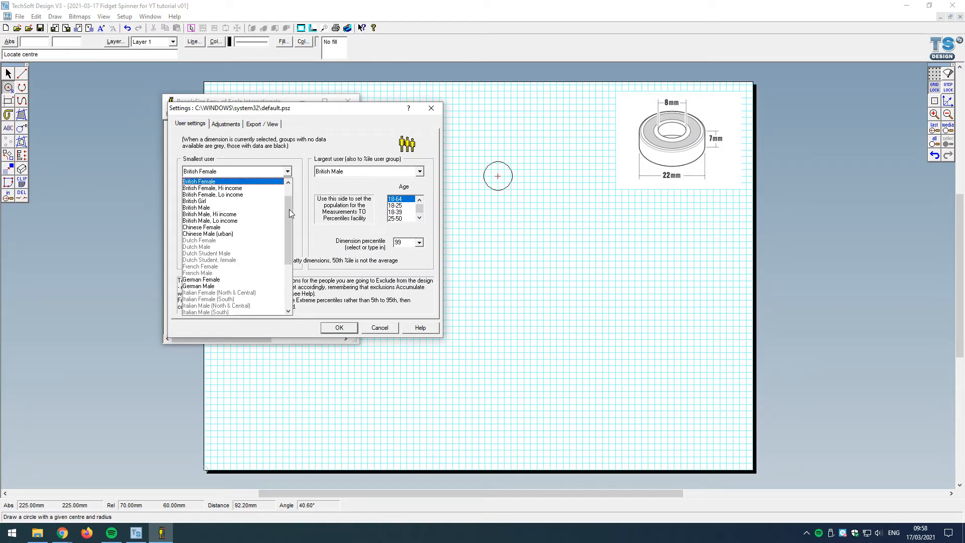
scroll(289, 210, "down", 2)
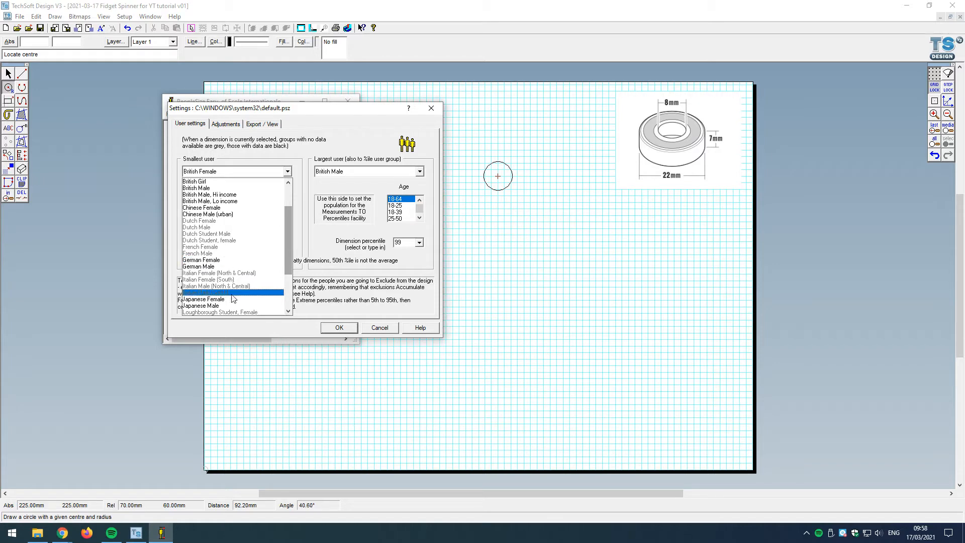
scroll(263, 247, "down", 1)
scroll(262, 246, "down", 2)
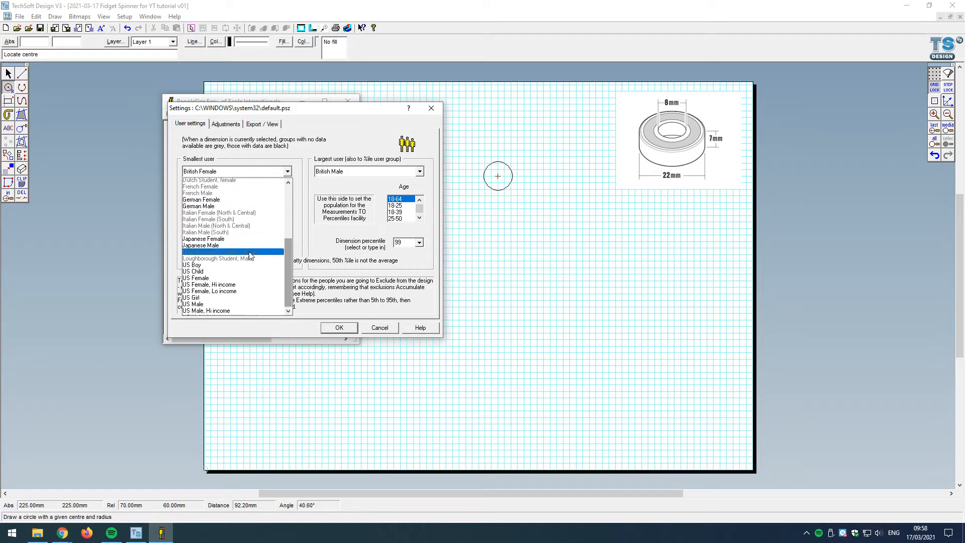
scroll(238, 255, "up", 5)
scroll(239, 253, "down", 3)
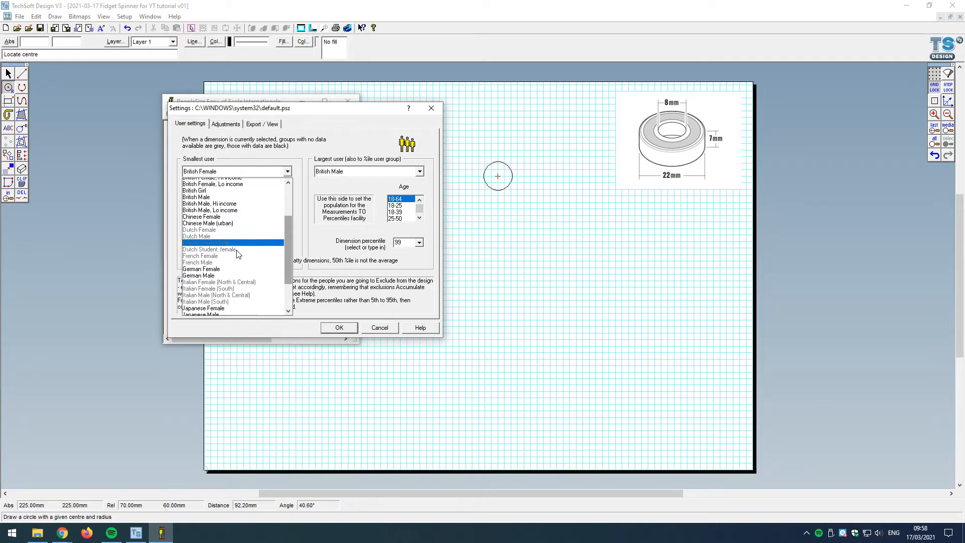
scroll(238, 254, "down", 1)
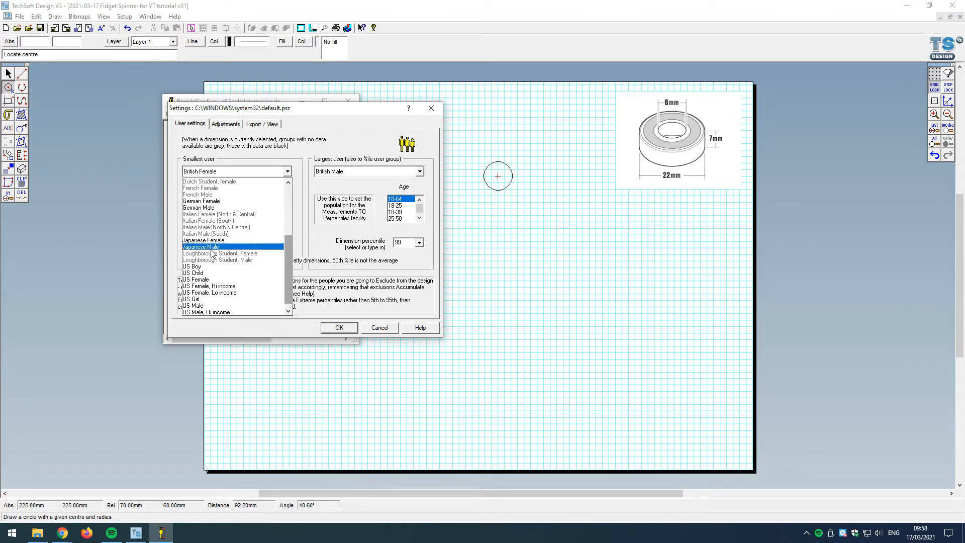
scroll(219, 268, "up", 5)
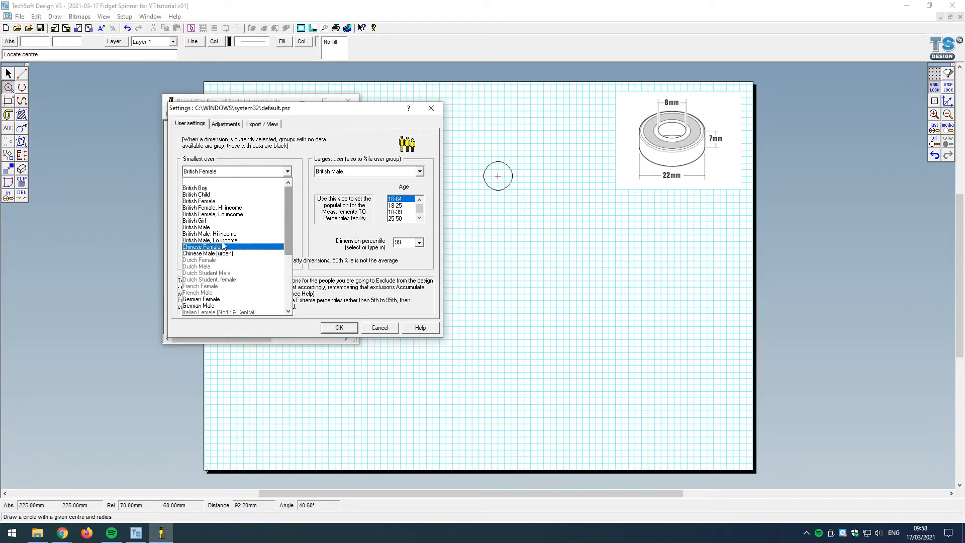
scroll(211, 251, "down", 5)
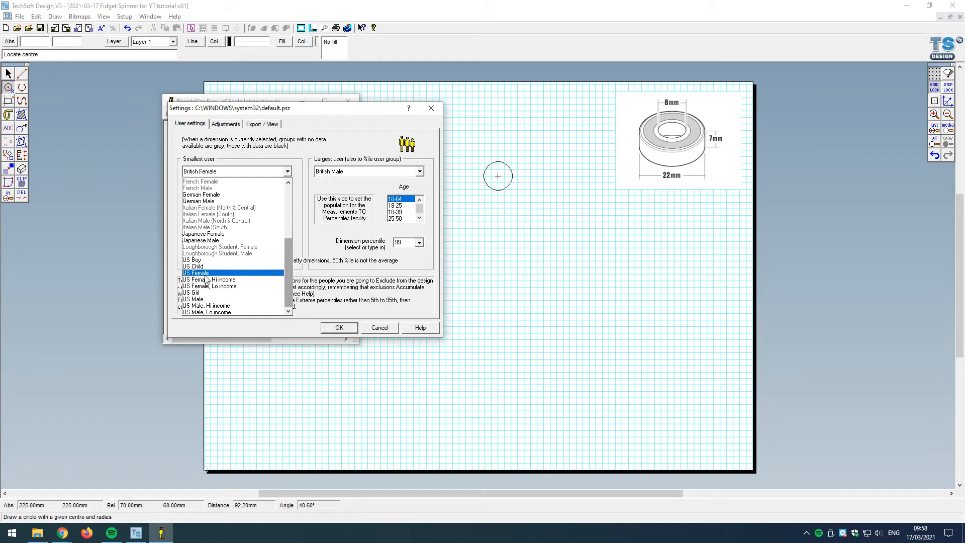
left_click(204, 294)
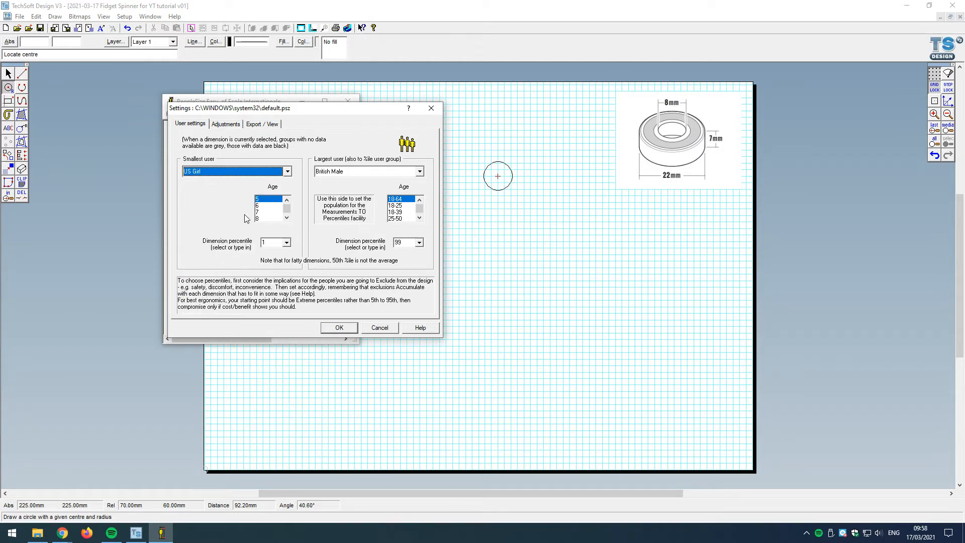
Step: Set the smallest user's dimension percentile to 5 and age to 8
left_click(287, 243)
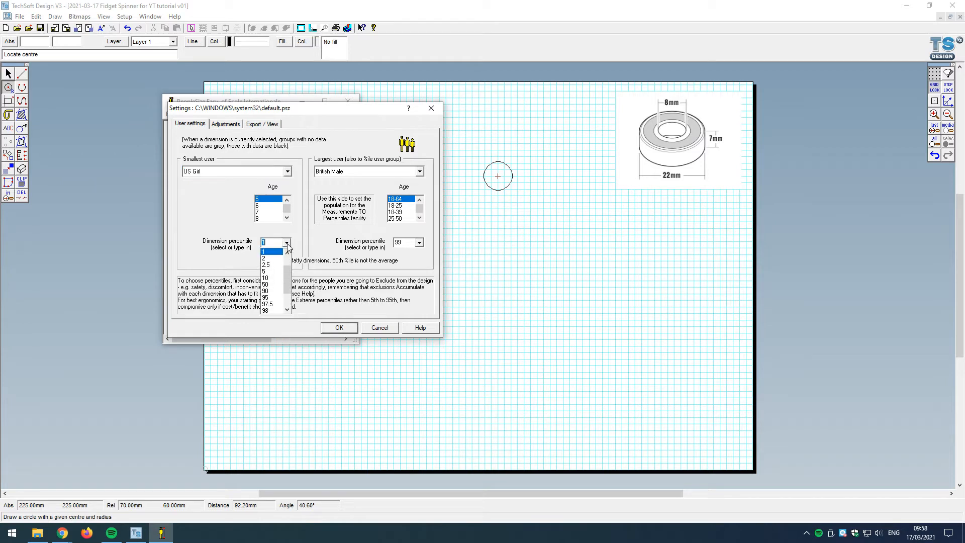
left_click(273, 271)
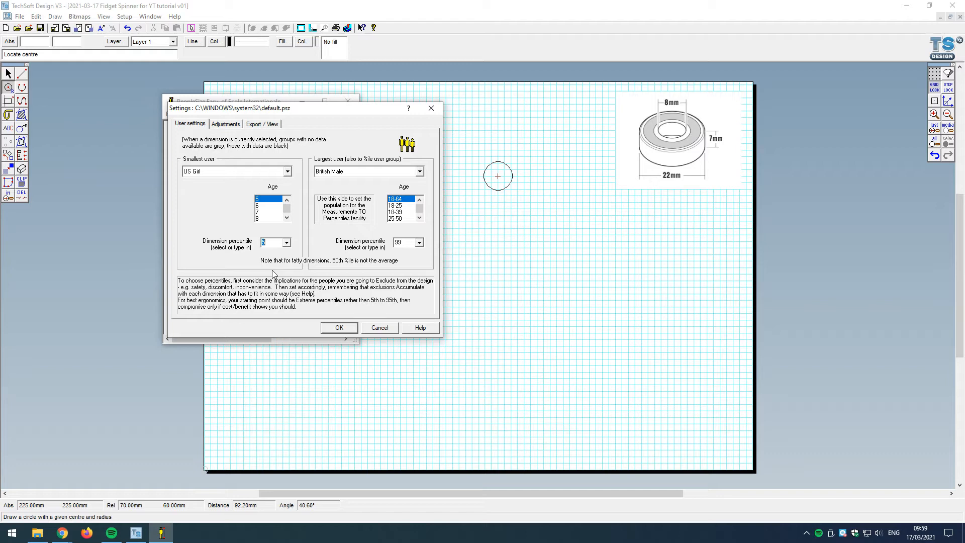
left_click(287, 218)
left_click(286, 218)
left_click(263, 205)
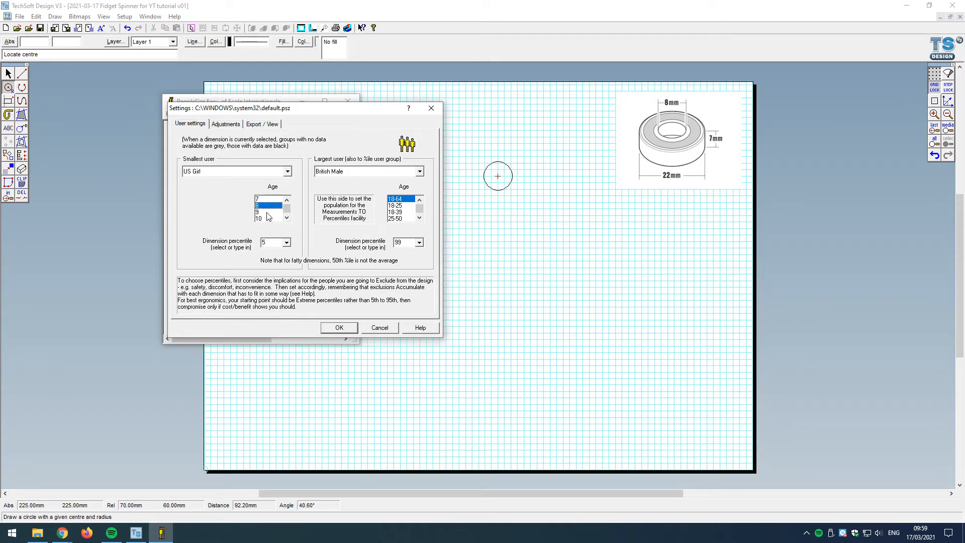
Step: Set the largest user to US Boy, age 16, at the 95 percentile, and apply the user settings
left_click(420, 243)
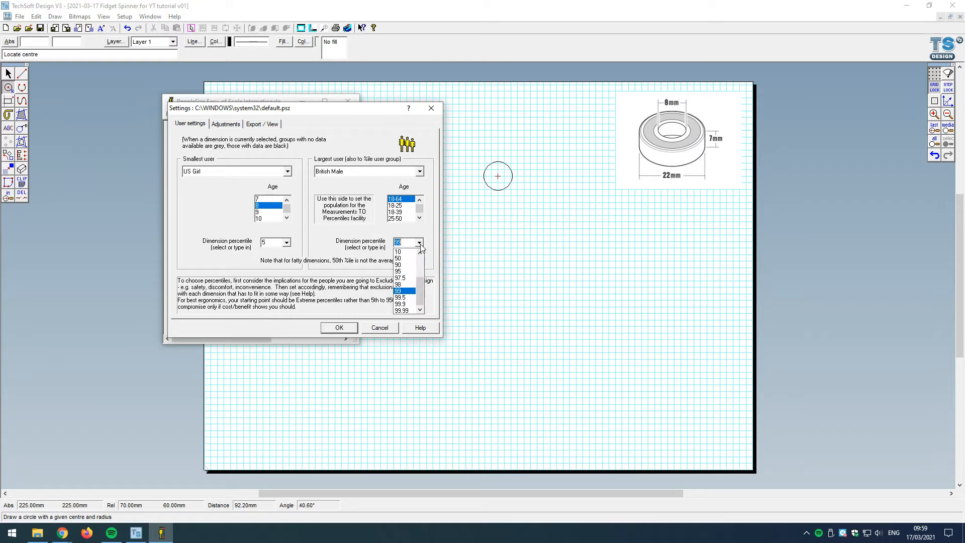
left_click(402, 271)
left_click(419, 172)
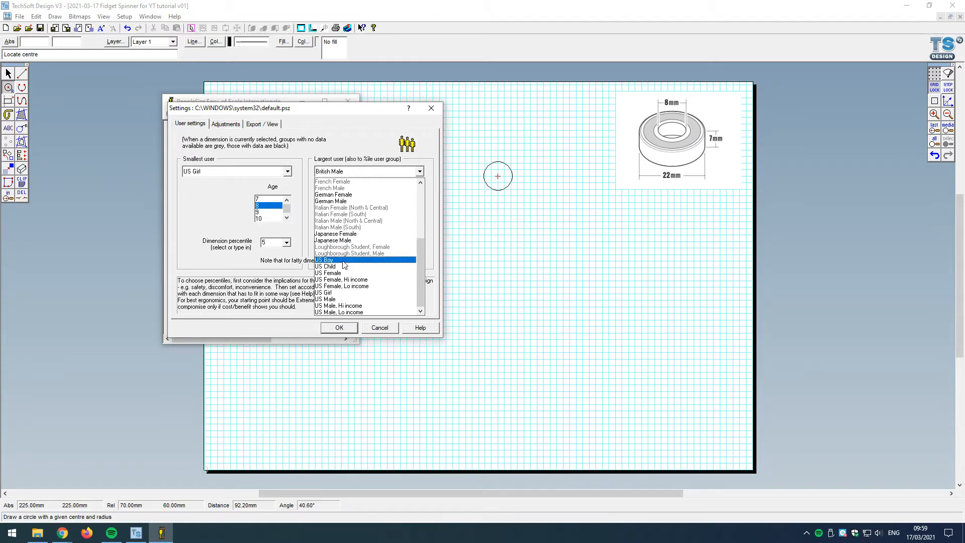
left_click(346, 260)
left_click(419, 218)
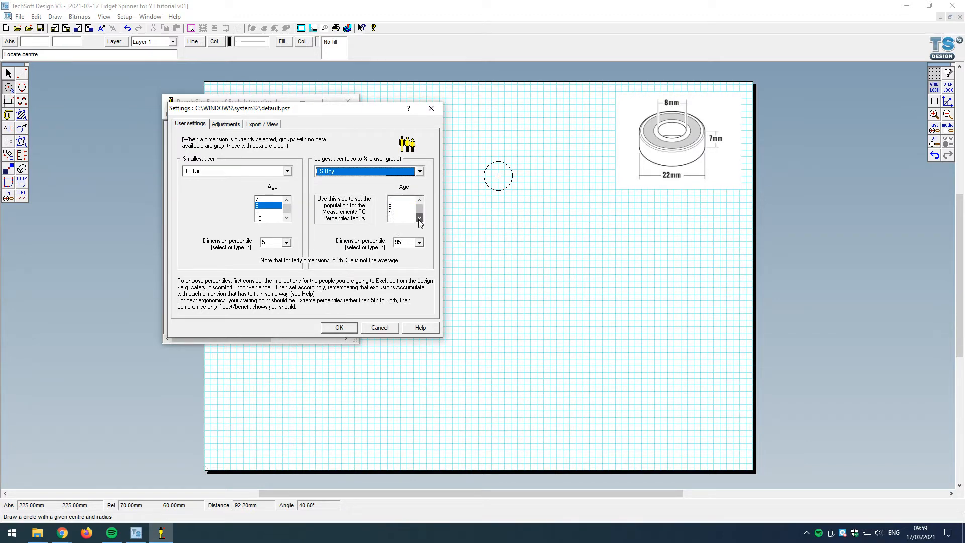
left_click(419, 218)
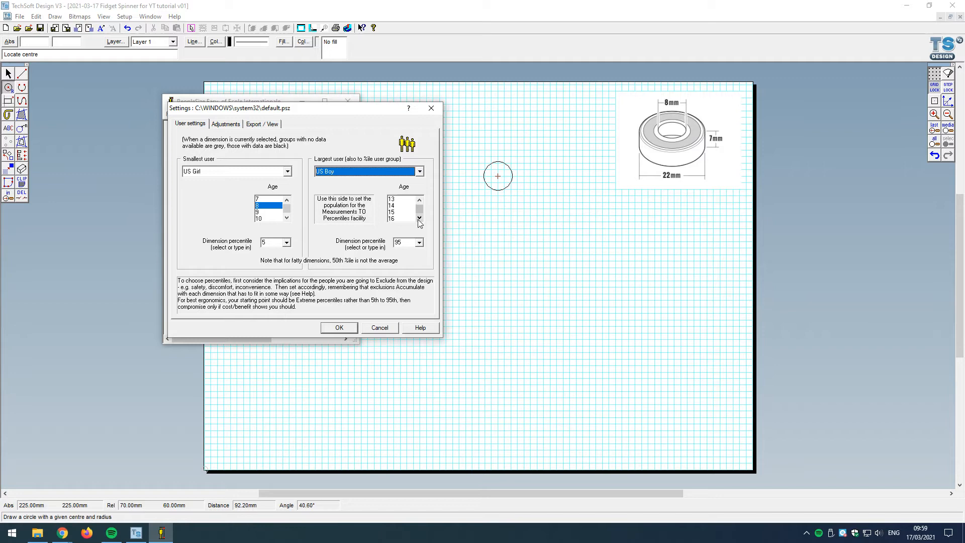
left_click(397, 218)
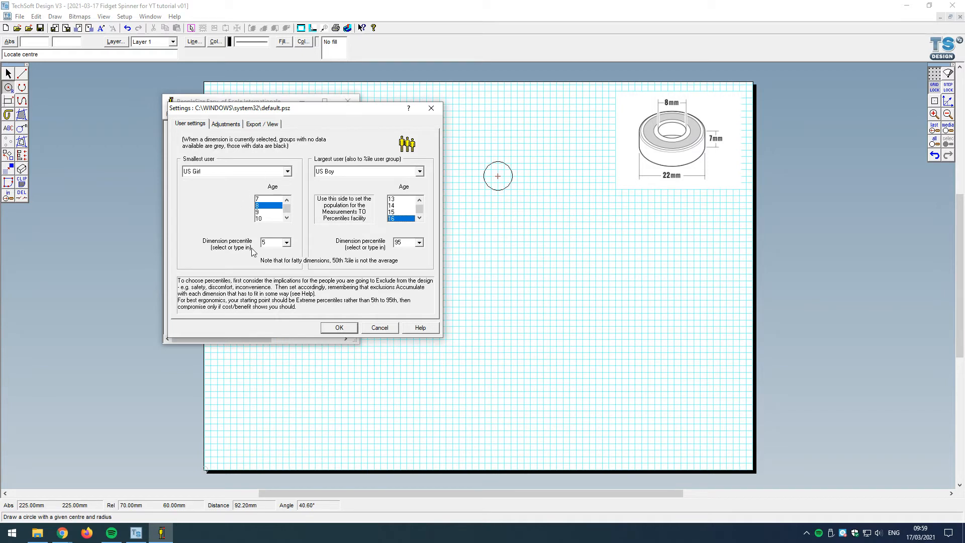
left_click(350, 330)
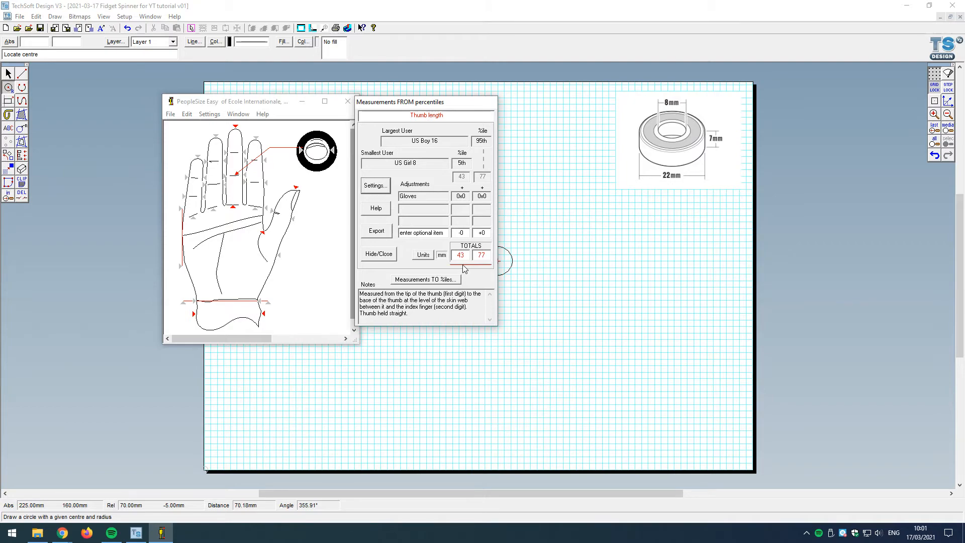
Step: Capture the hand diagram with its thumb length measurements as a screen snip and paste it into the TechSoft Design drawing below the bearing picture
key("super+shift+s")
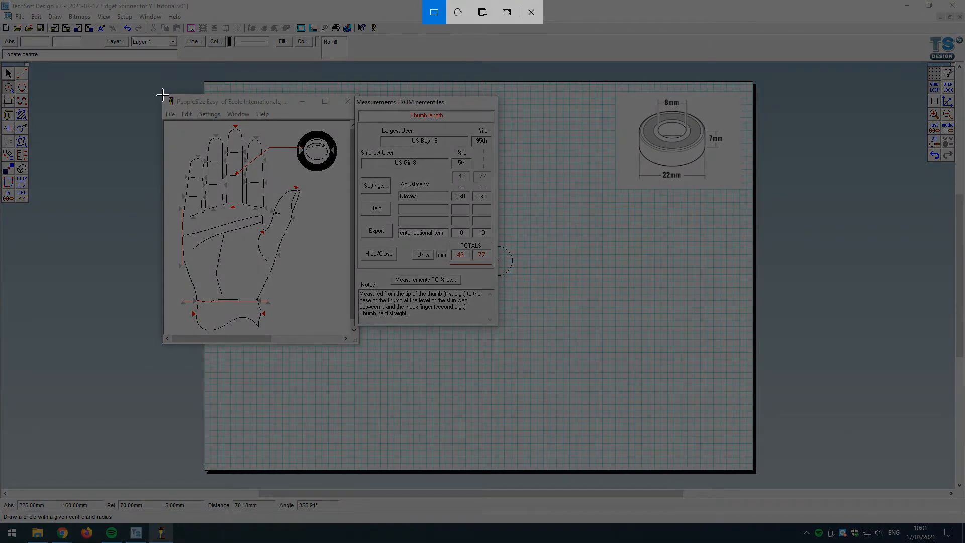
mouse_move(162, 94)
left_mouse_down()
mouse_move(216, 140)
mouse_move(455, 281)
mouse_move(499, 296)
mouse_move(495, 273)
left_mouse_up()
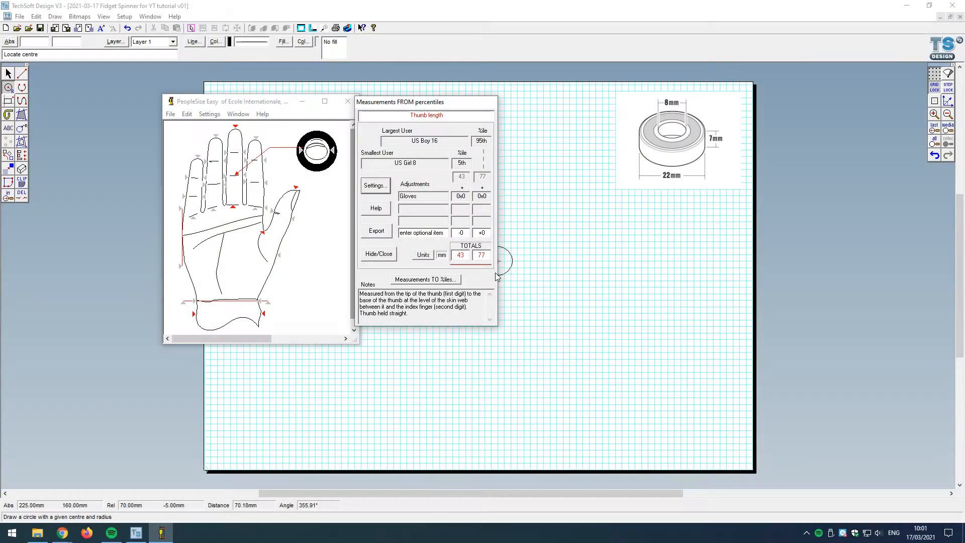
left_click(479, 8)
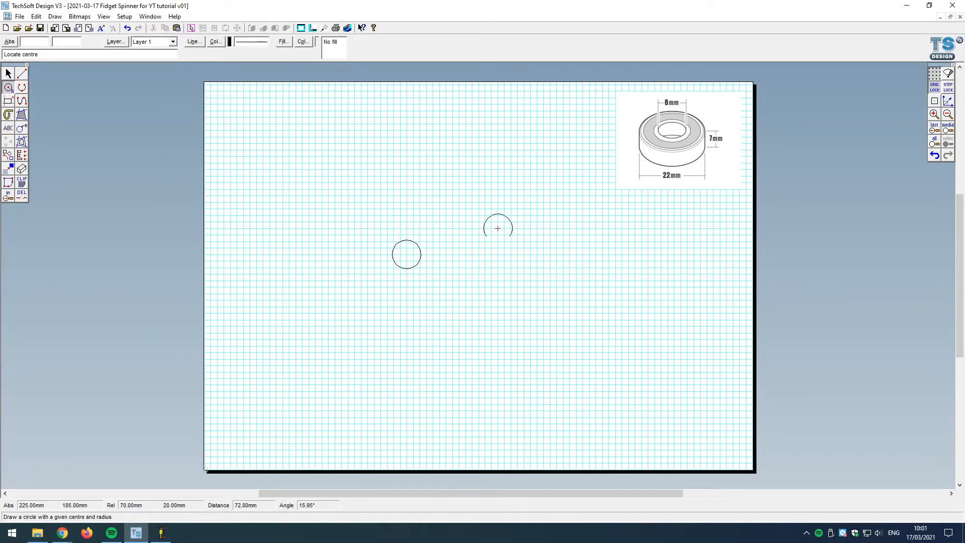
key("ctrl+v")
left_click_drag(480, 277, 768, 277)
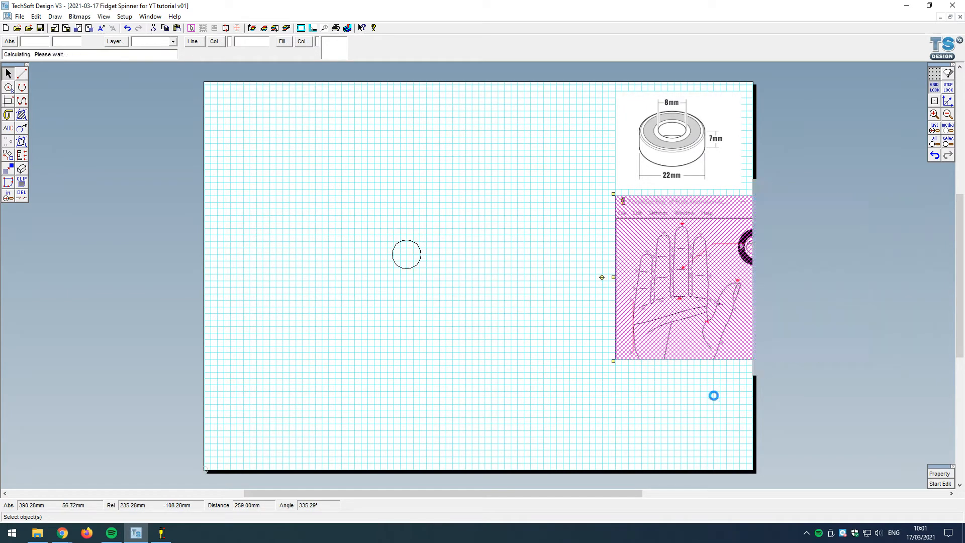
left_click(713, 396)
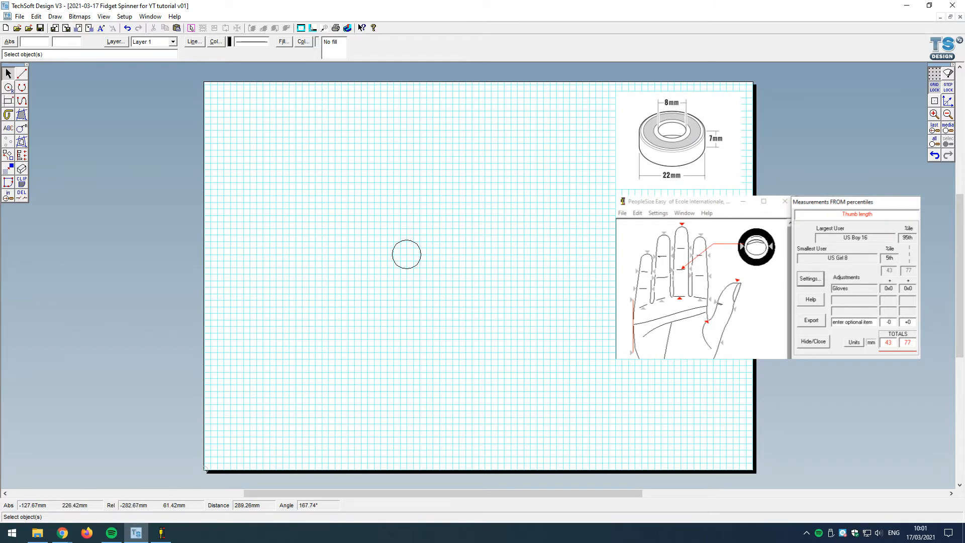
Step: Draw a straight double-line path alongside the thumb in the hand diagram with the grid lock off
left_click(9, 116)
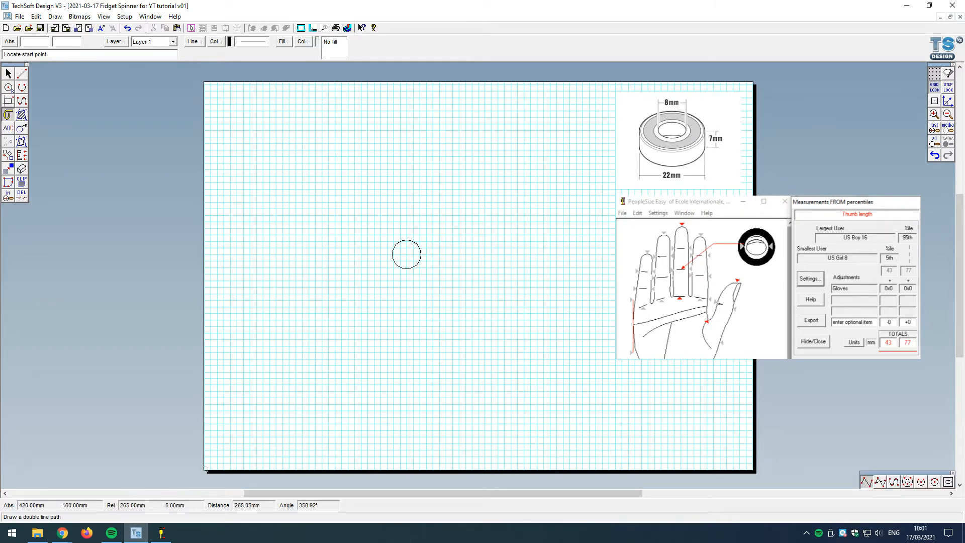
left_click(934, 87)
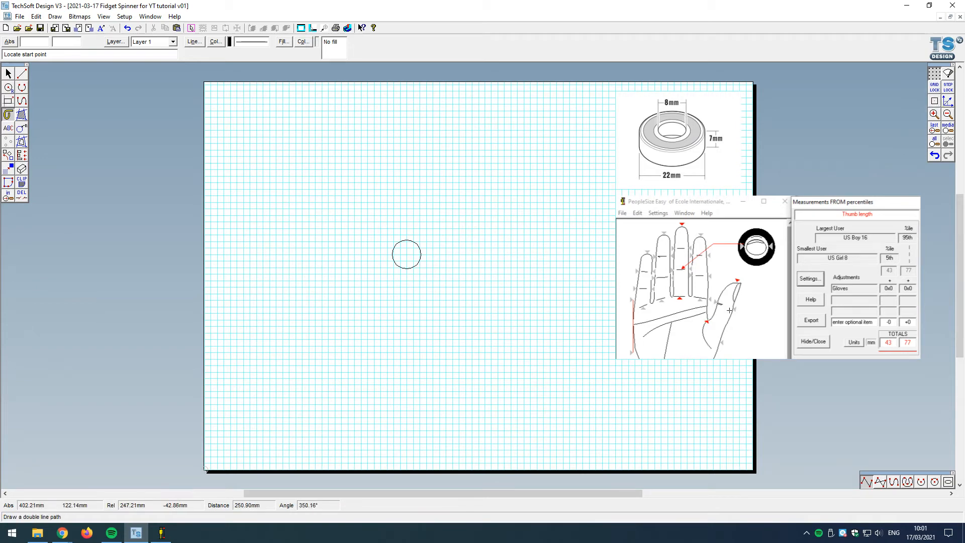
left_click(709, 317)
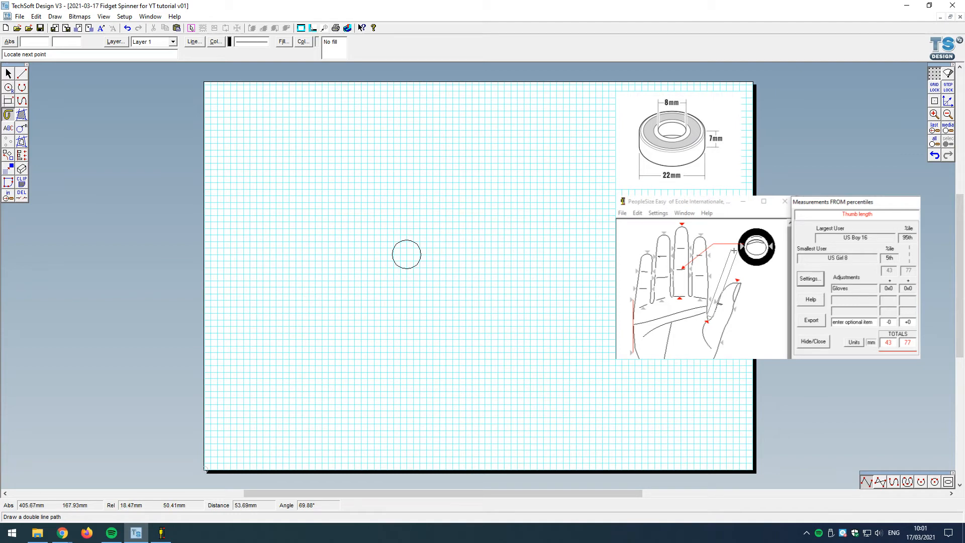
left_click(734, 250)
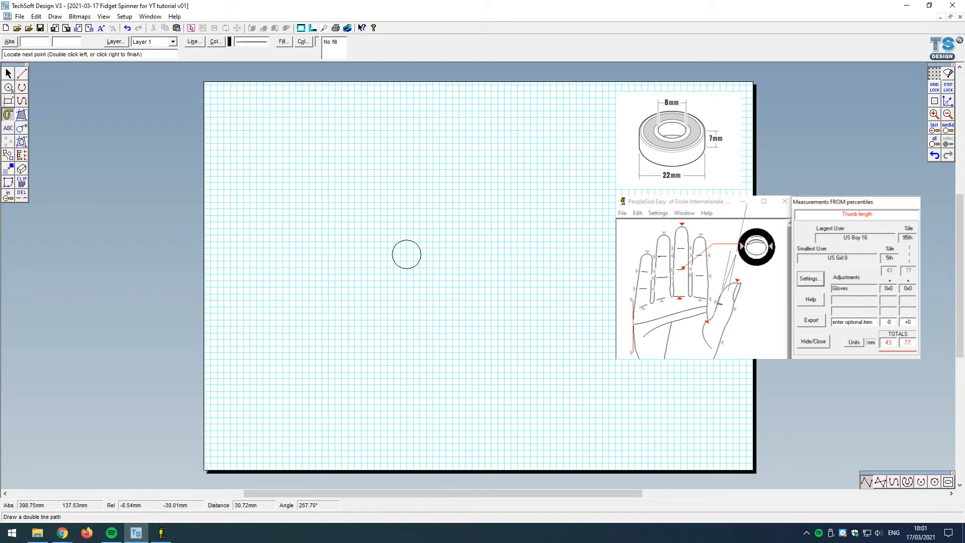
right_click(738, 293)
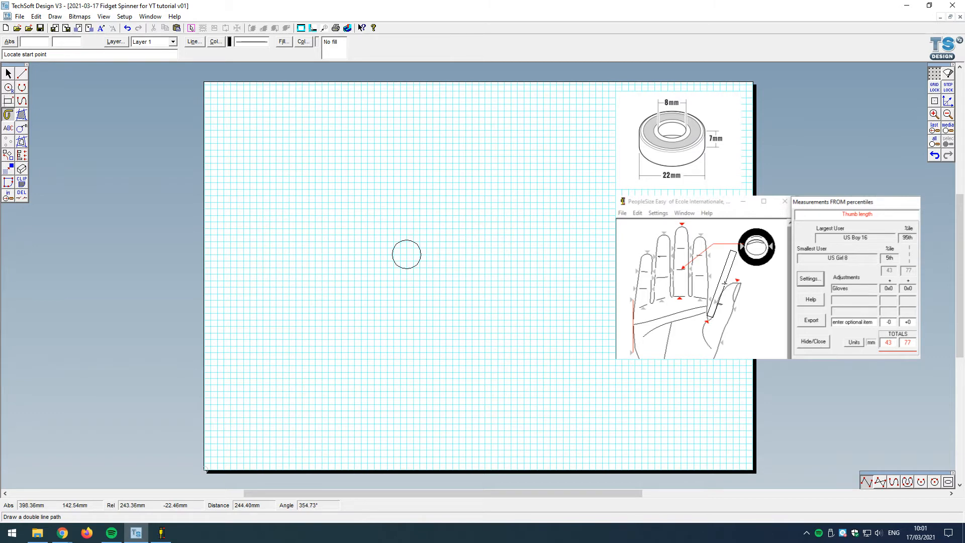
Step: Draw a short single line across the double-line path near the thumb and undo both sketches
left_click(21, 73)
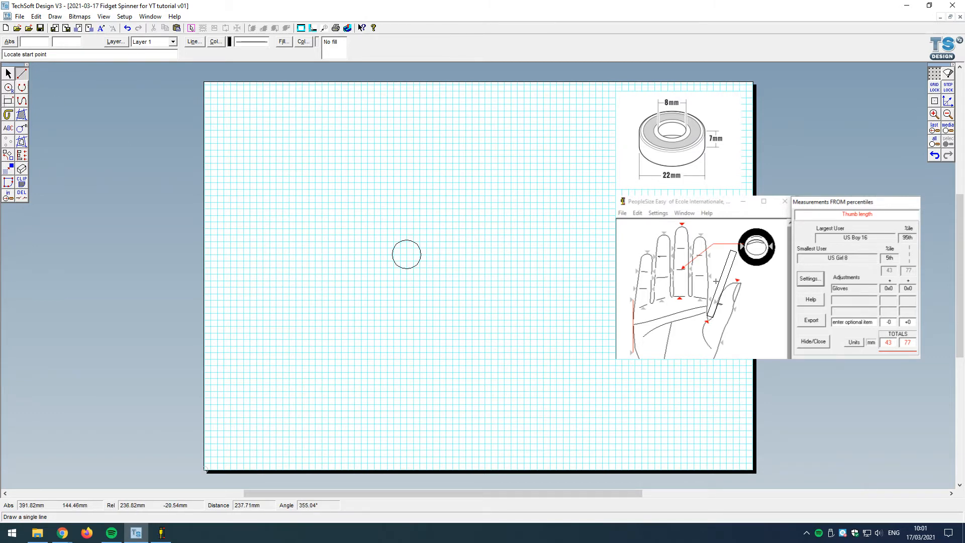
left_click(715, 281)
left_click(728, 283)
key("Escape")
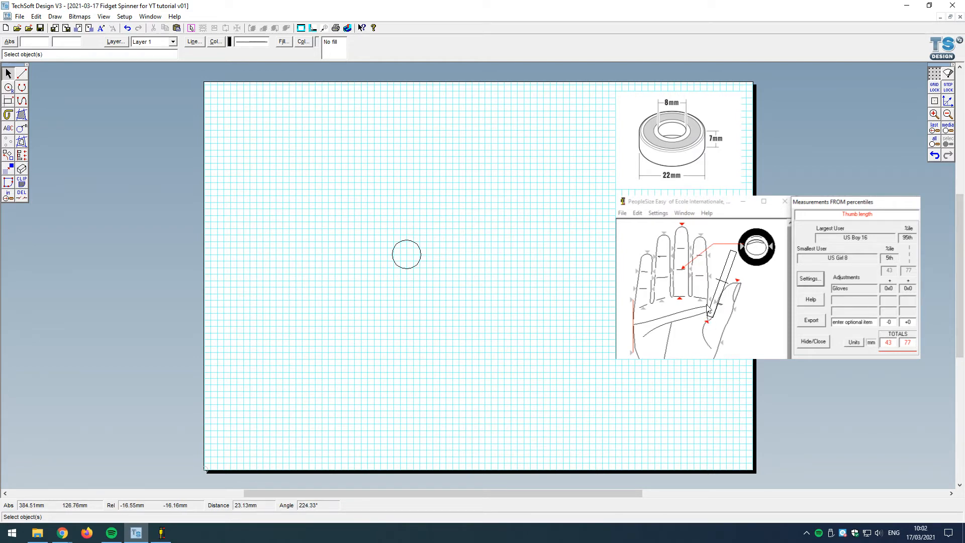
left_click(937, 157)
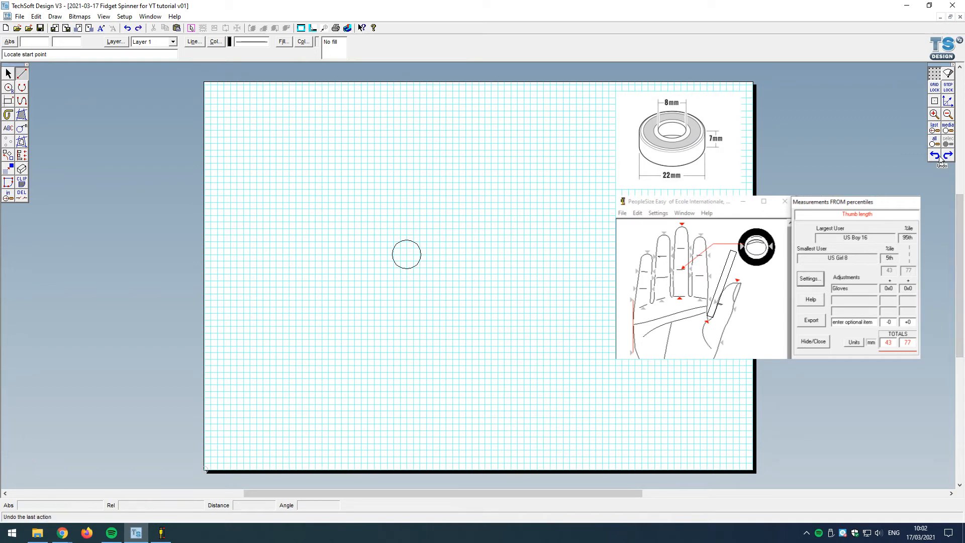
left_click(940, 158)
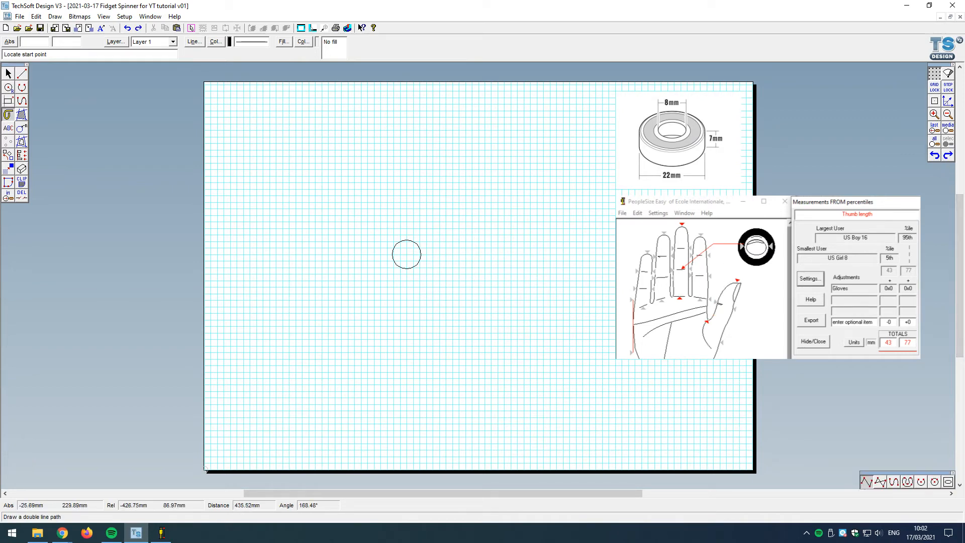
Step: Draw a dashed circle of 43 mm radius centred on the existing bearing circle
left_click(9, 87)
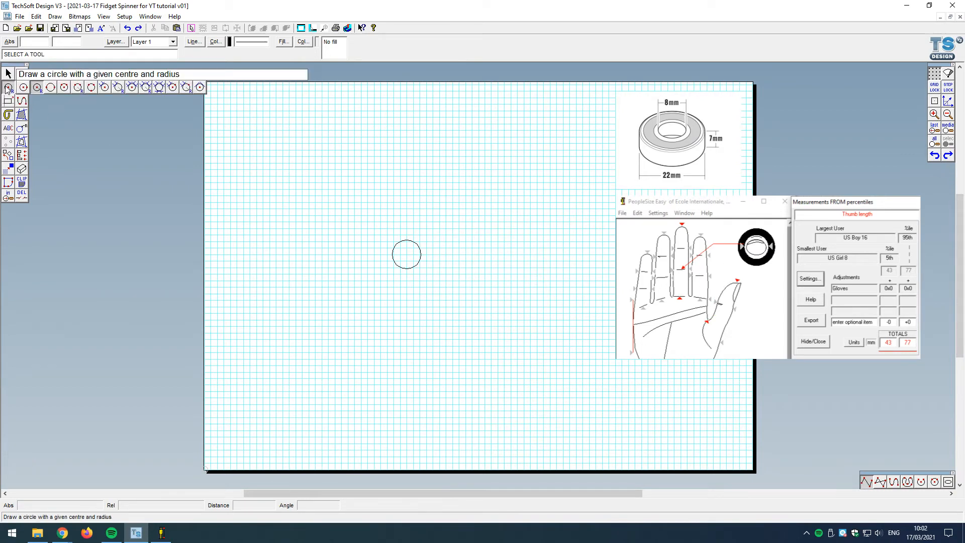
left_click(36, 88)
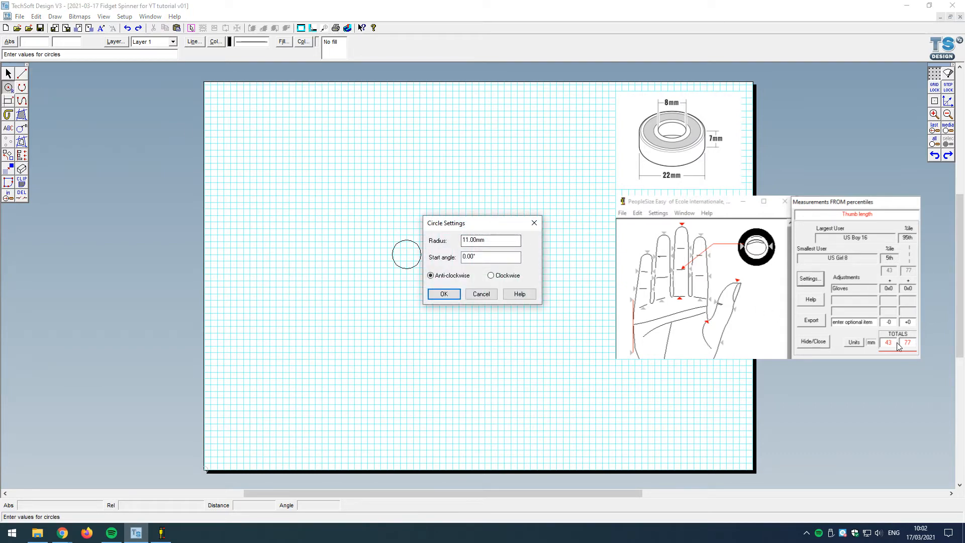
double_click(501, 242)
type("43")
left_click(452, 294)
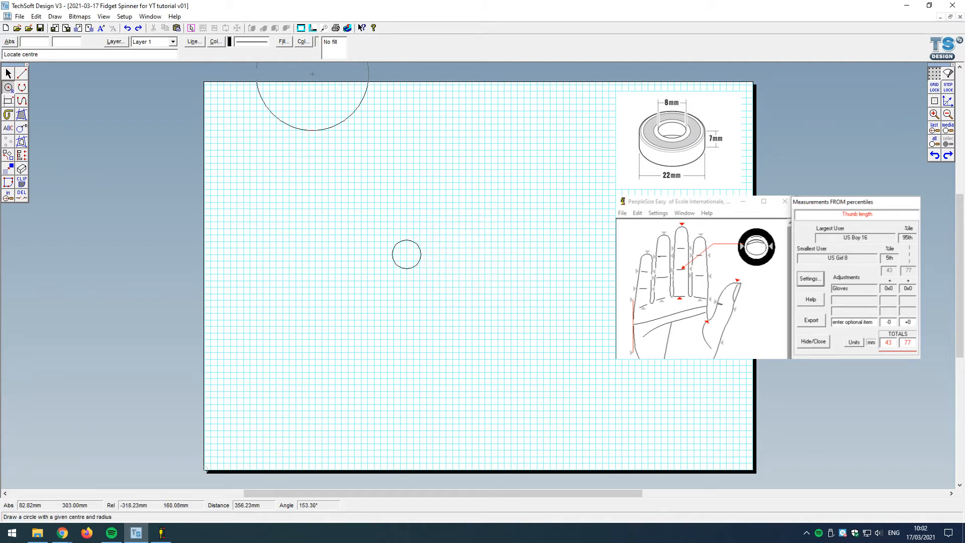
left_click(193, 41)
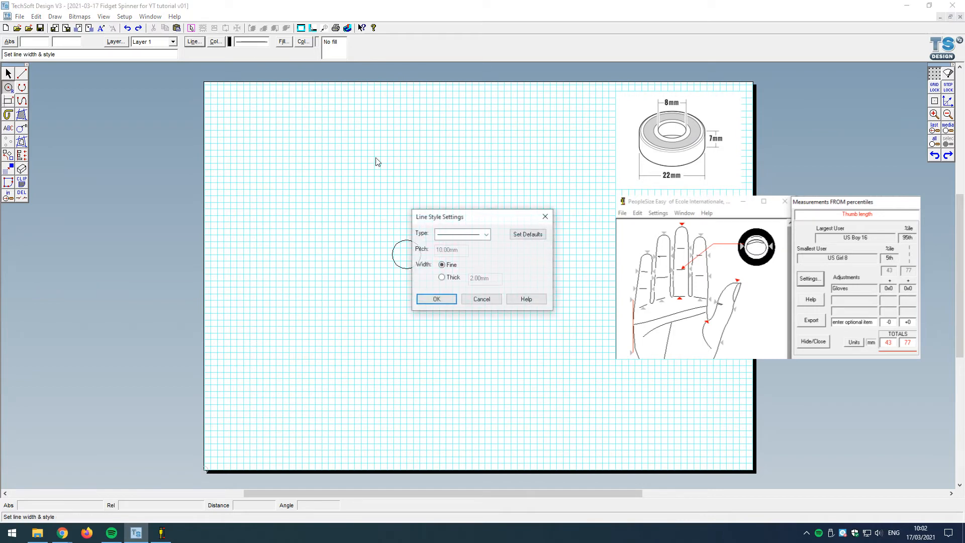
left_click(481, 235)
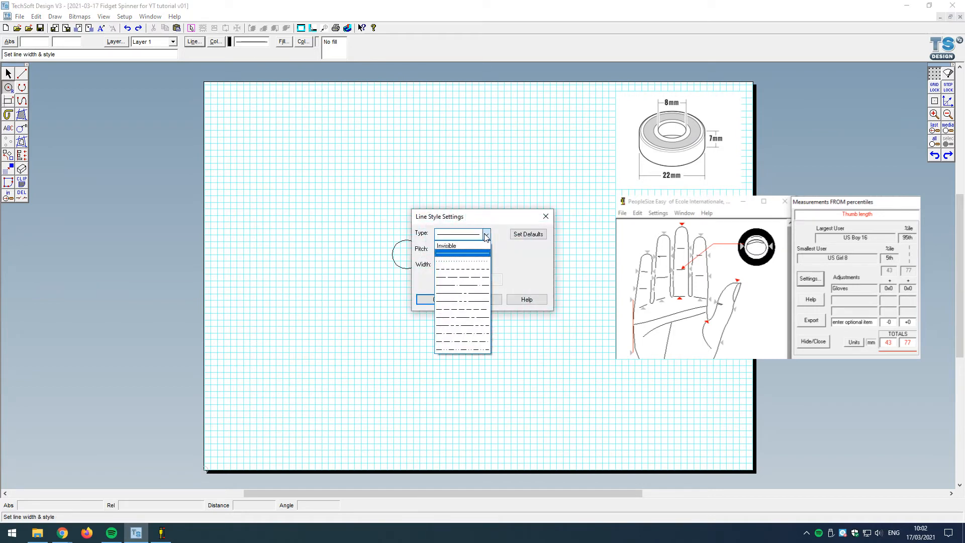
left_click(467, 274)
left_click(445, 295)
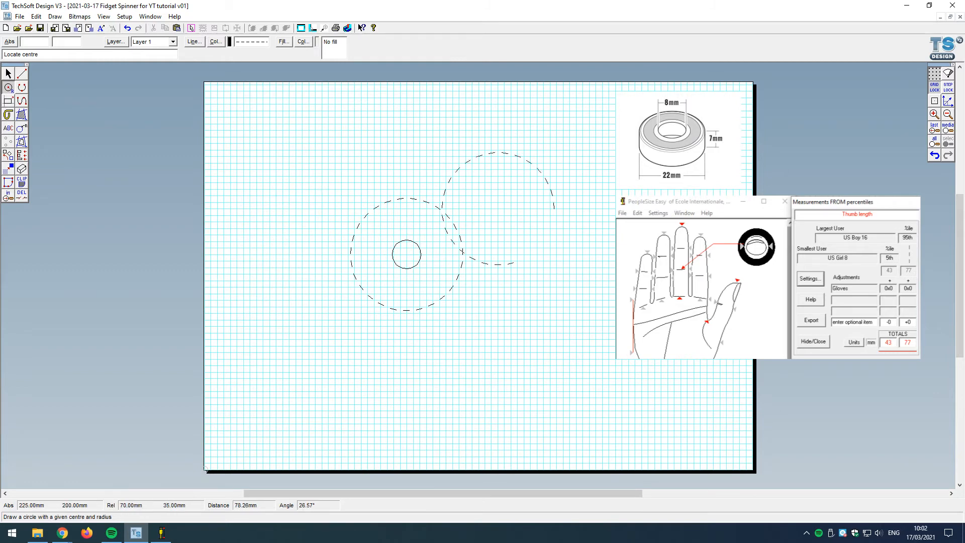
Step: Move the two concentric circles together about 55 mm right and 5 mm down, closer to the reference pictures
left_click(8, 73)
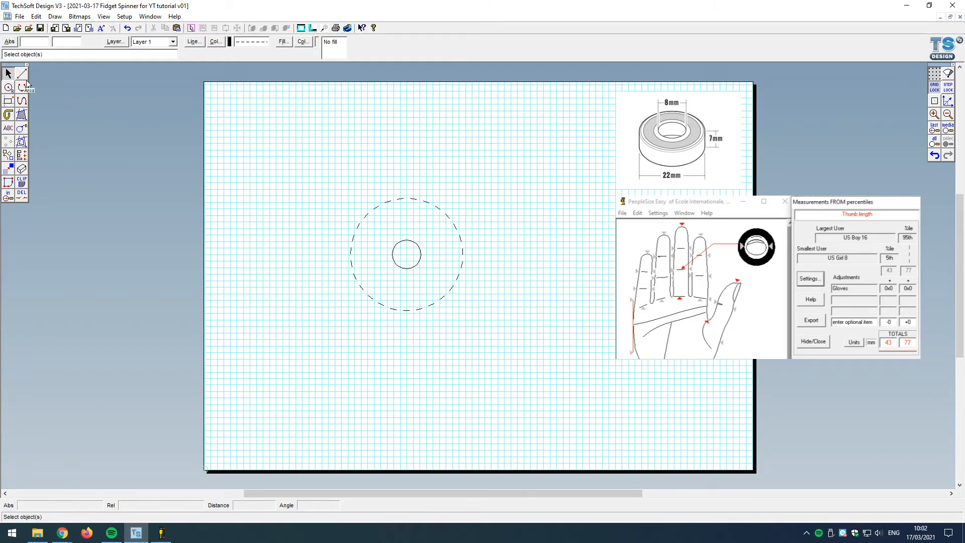
left_click_drag(291, 151, 516, 332)
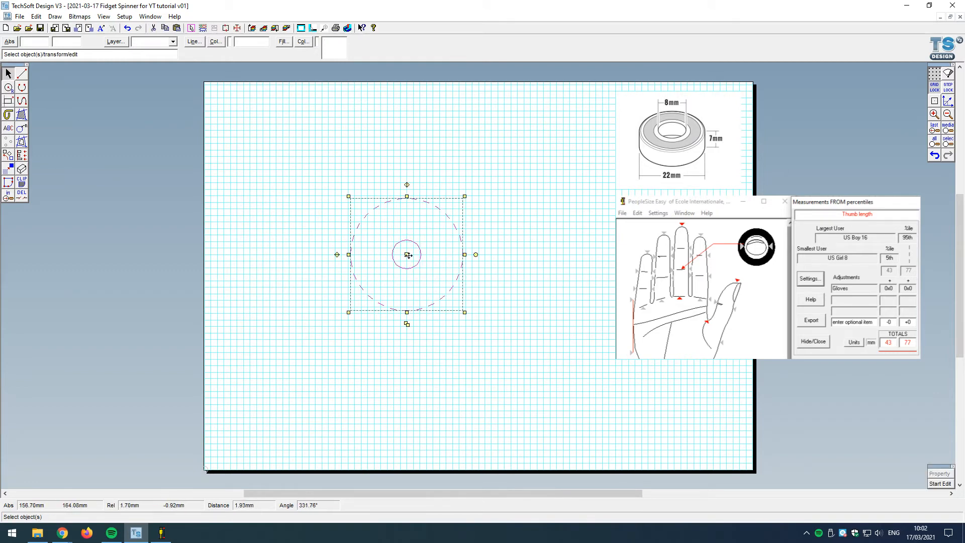
left_click_drag(408, 255, 480, 261)
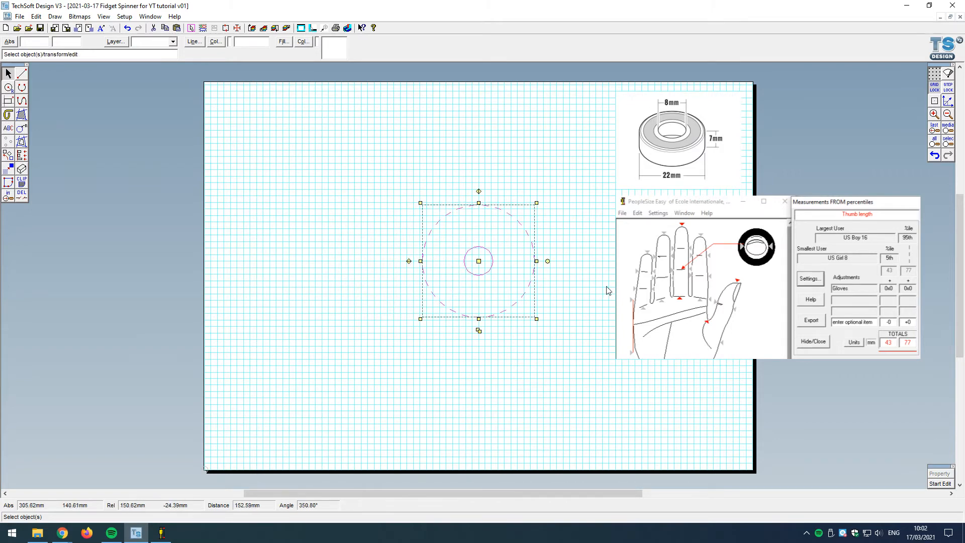
scroll(798, 228, "up", 1)
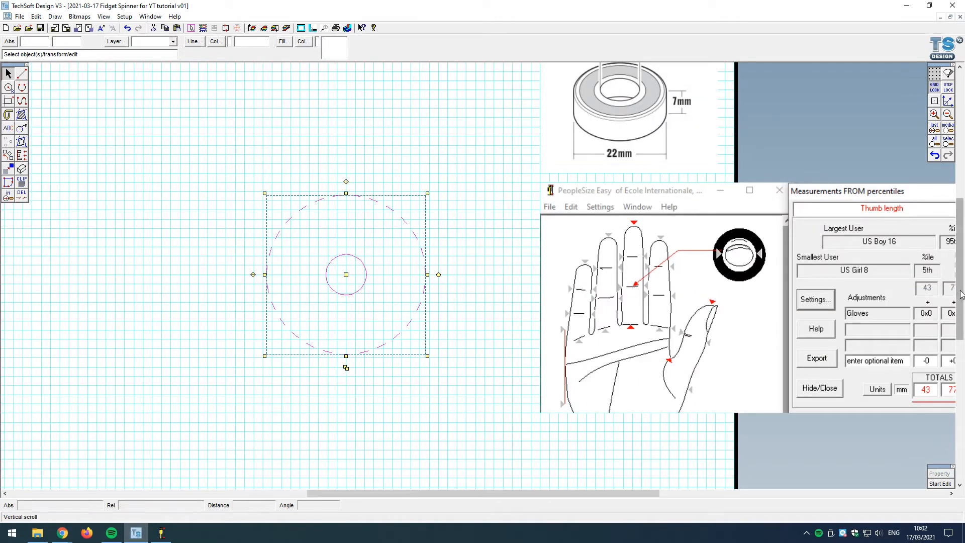
left_click_drag(960, 290, 960, 282)
left_click_drag(655, 494, 689, 495)
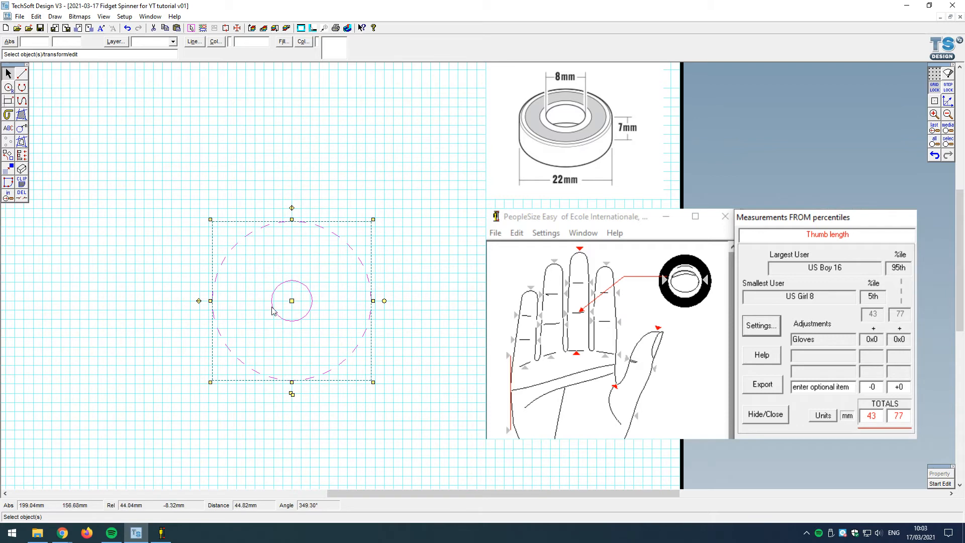
Step: Draw a solid-line circle of 11 mm radius about 30 mm directly above the central circle, inside the dashed circle
left_click(8, 87)
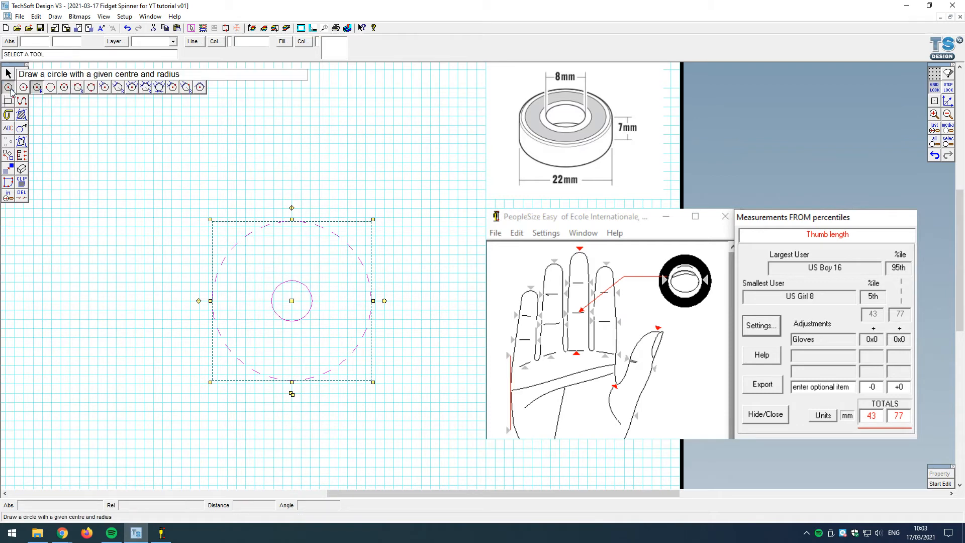
left_click(36, 88)
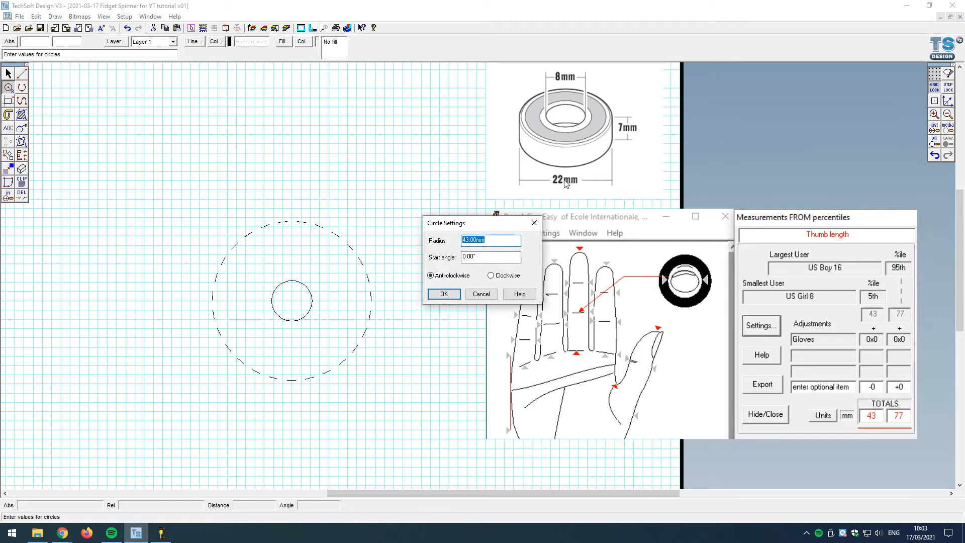
type("11")
key("Tab")
key("Return")
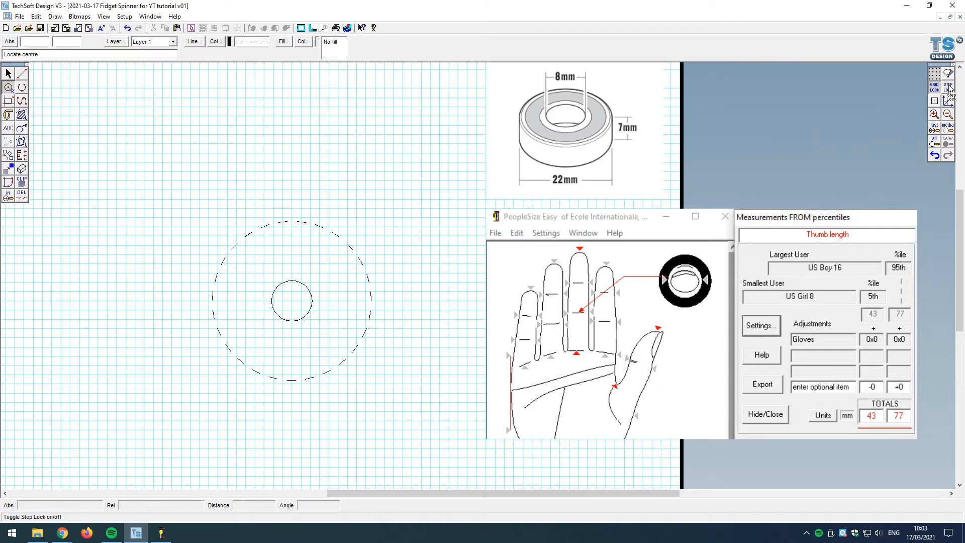
left_click(194, 41)
left_click(486, 235)
left_click(460, 244)
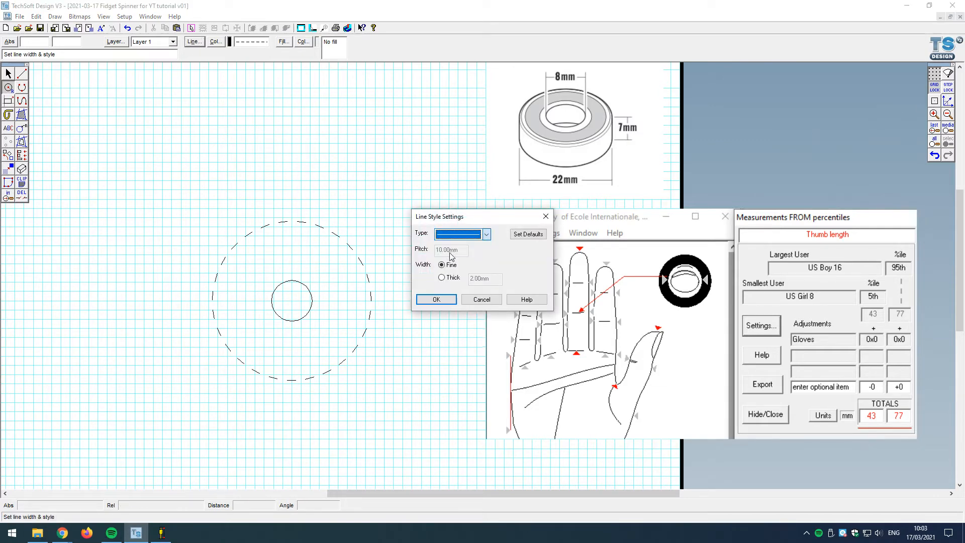
left_click(436, 299)
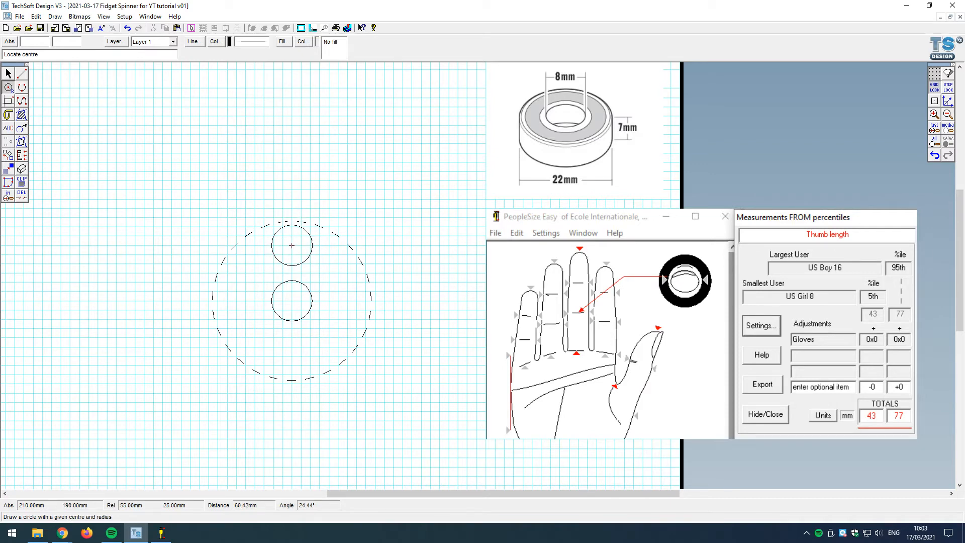
left_click(291, 245)
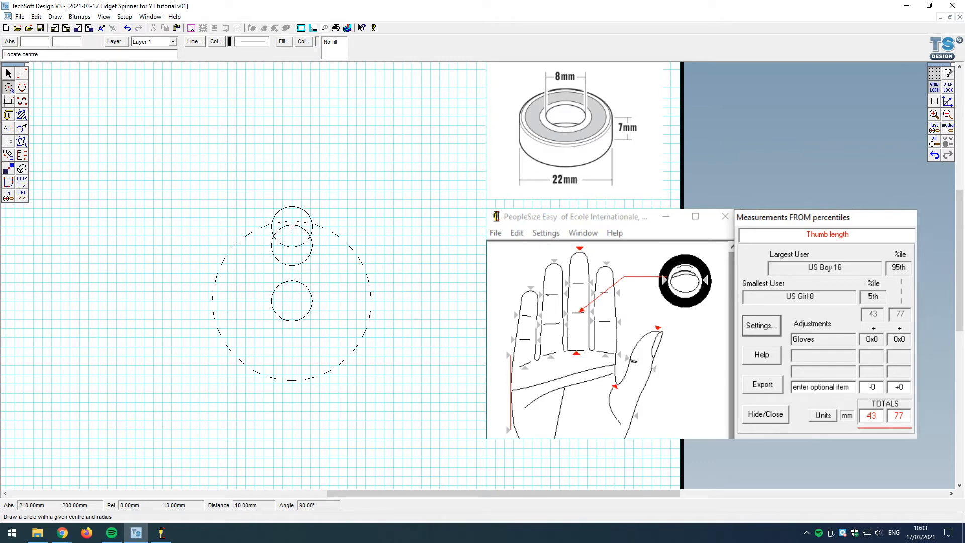
Step: Add a vertical dimension for the gap between the tops of the upper small circle and the dashed circle
left_click(947, 87)
left_click(21, 128)
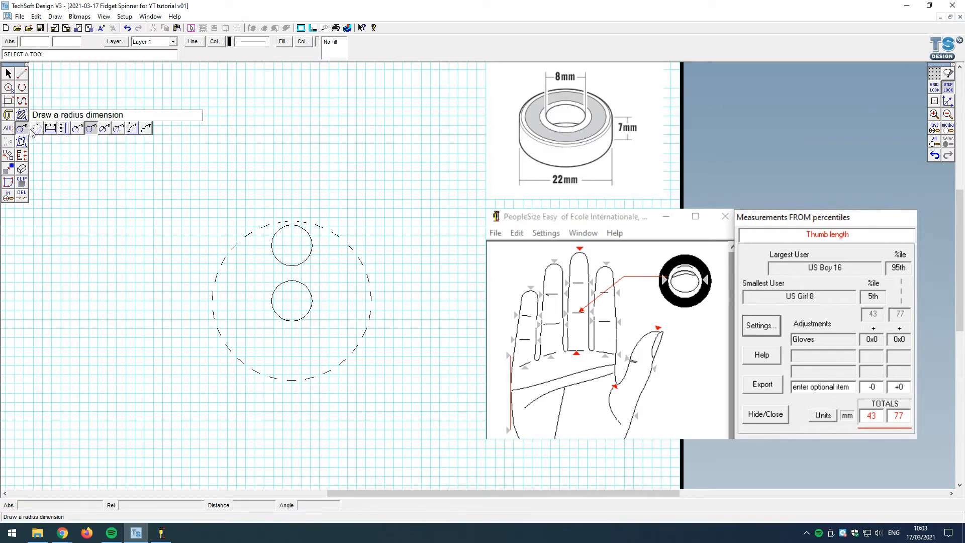
left_click(64, 129)
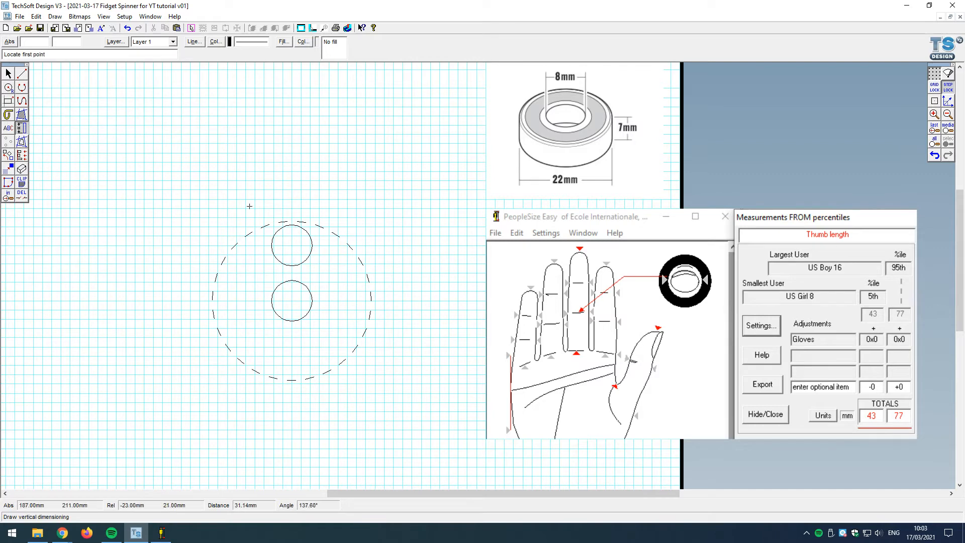
left_click(291, 226)
scroll(291, 219, "up", 2)
left_click(293, 223)
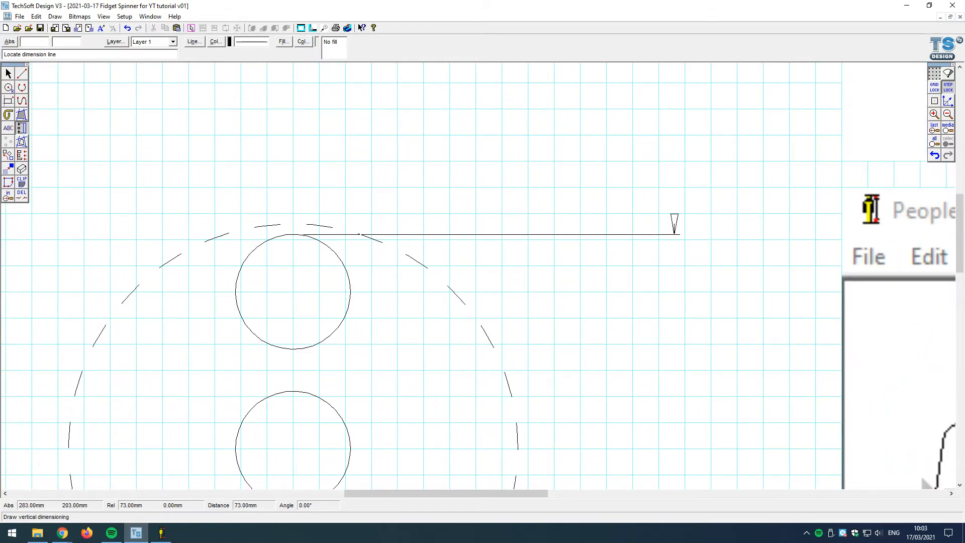
left_click(706, 216)
scroll(569, 258, "down", 2)
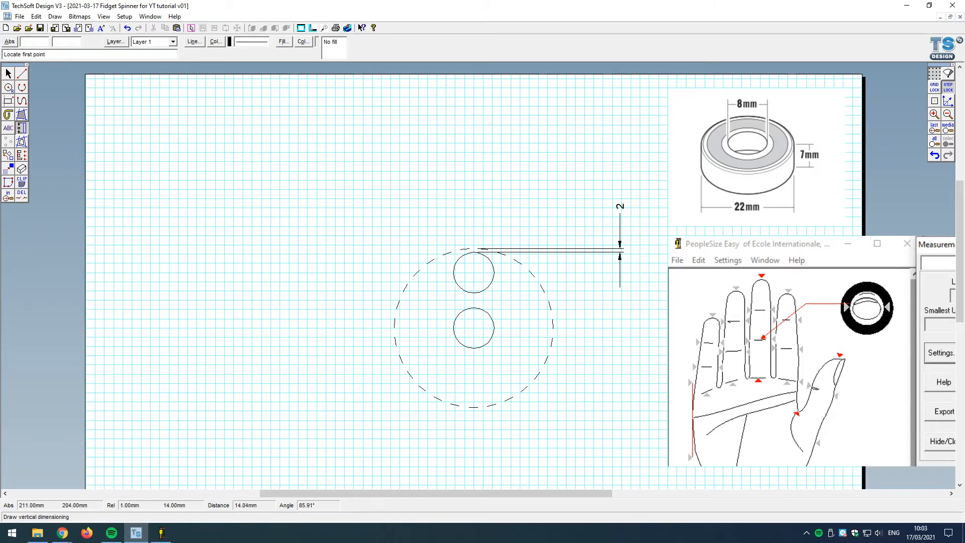
scroll(241, 251, "down", 1)
scroll(703, 279, "up", 1)
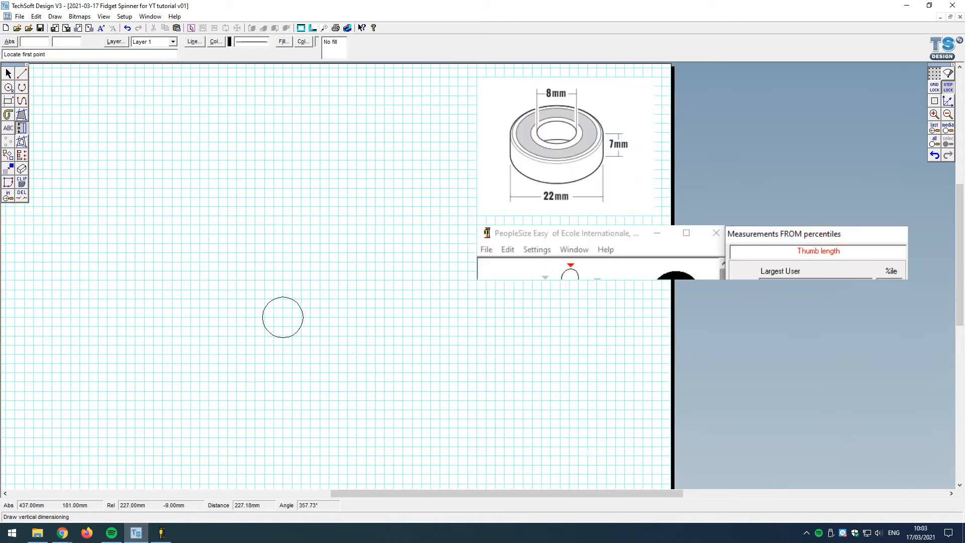
Step: Draw a circle of 13 mm radius concentric with the upper small circle
left_click_drag(12, 91, 37, 90)
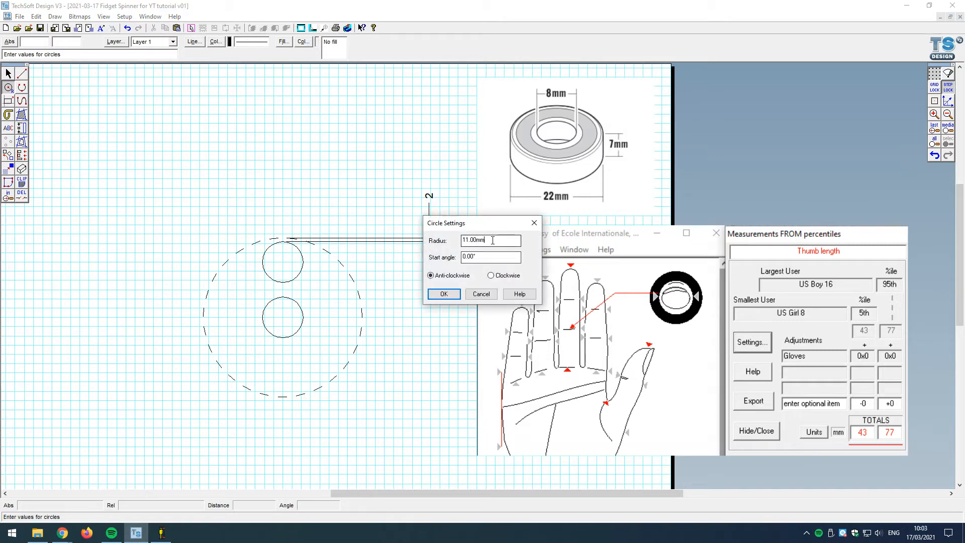
left_click_drag(491, 240, 423, 244)
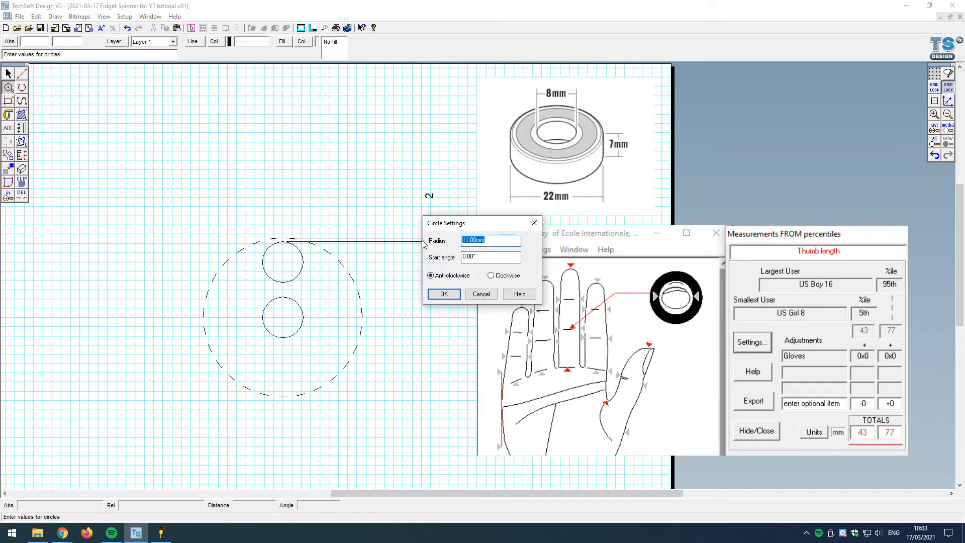
type("13")
key("Return")
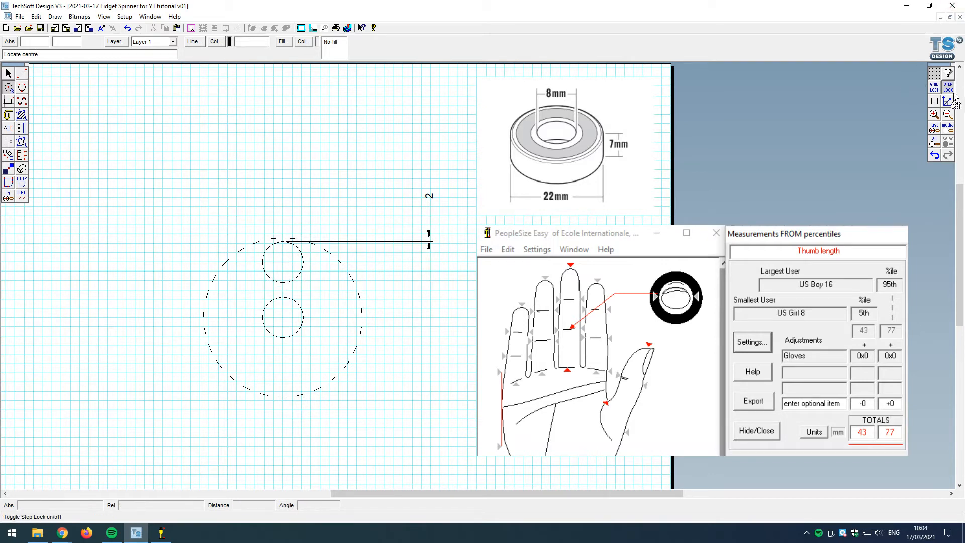
left_click(934, 87)
left_click(283, 261)
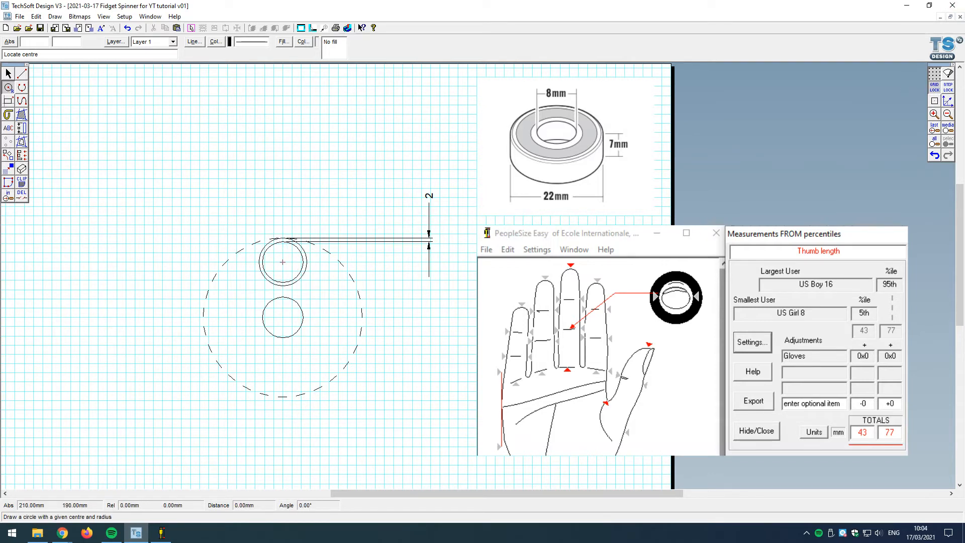
Step: Delete the vertical 2 mm gap dimension
left_click(9, 73)
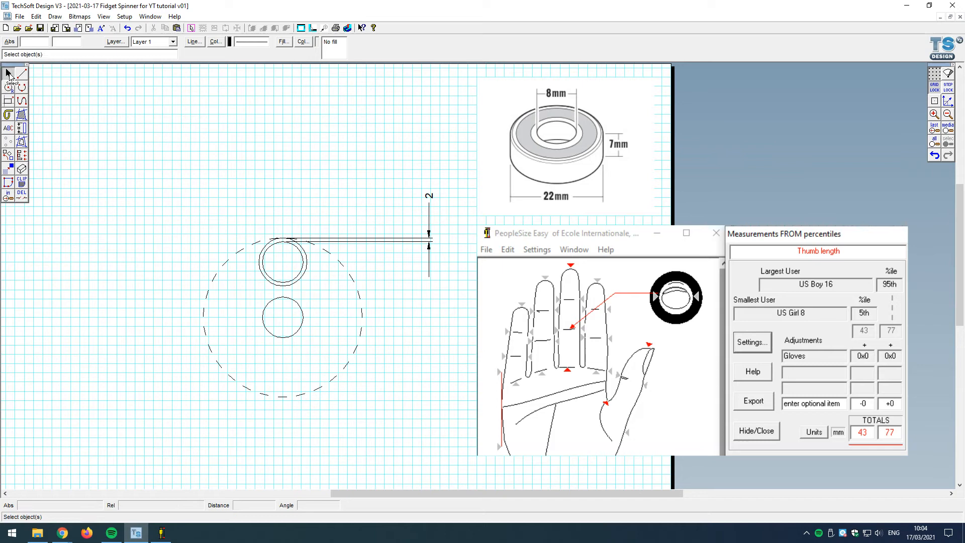
left_click(409, 240)
key("Delete")
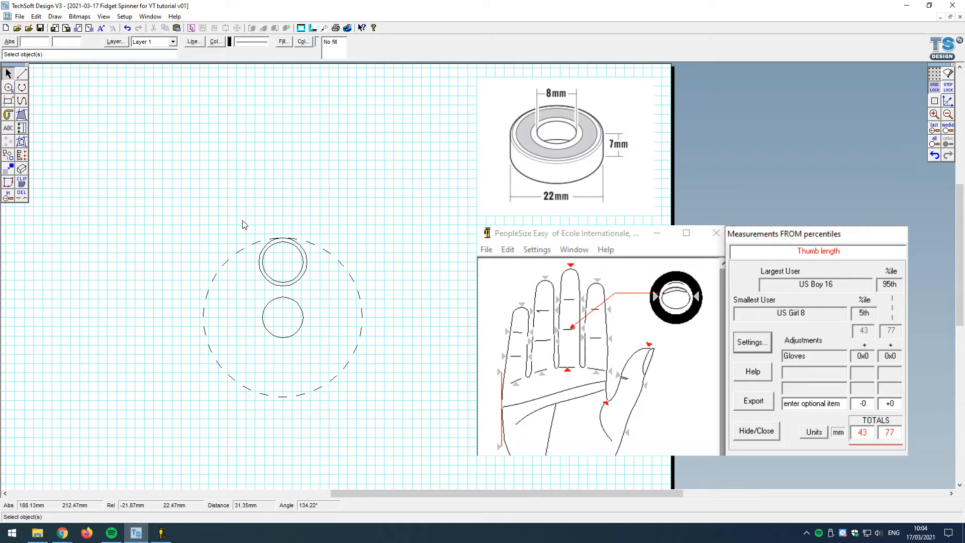
Step: Select the two concentric upper circles and open the Rotate settings for them
left_click_drag(242, 221, 329, 300)
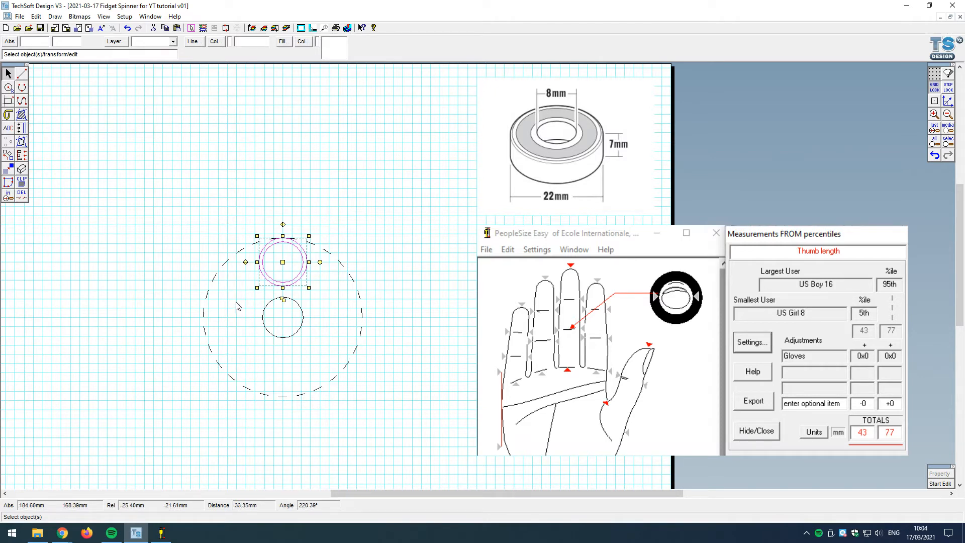
left_click(10, 156)
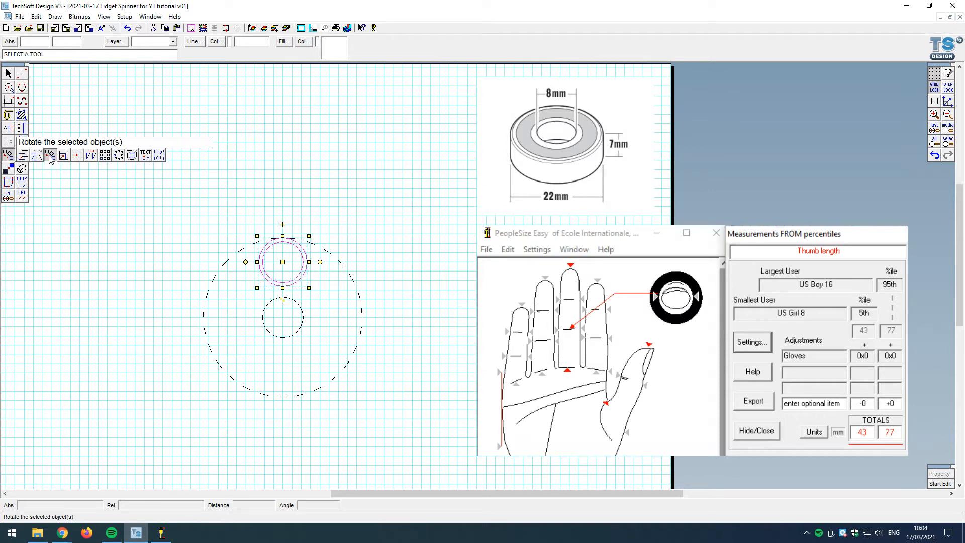
left_click(50, 156)
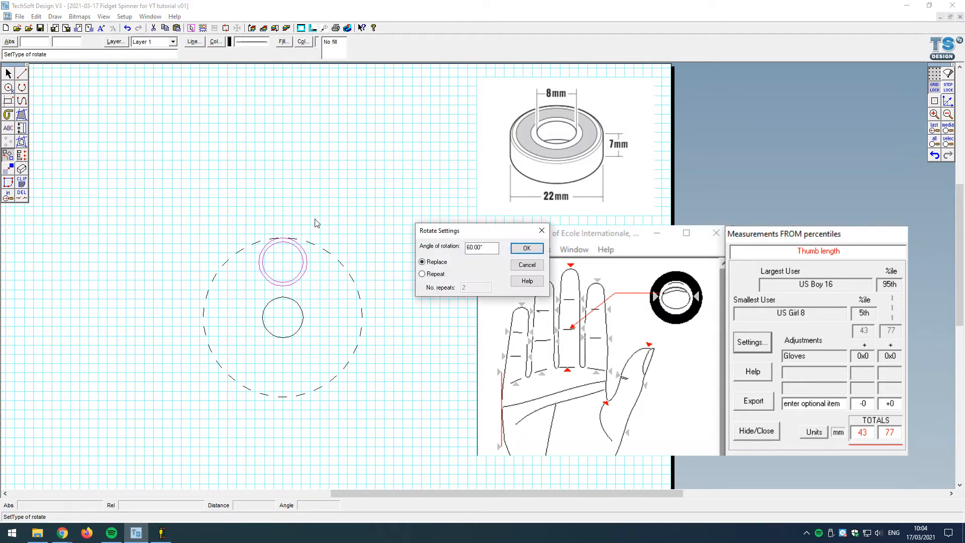
left_click(471, 247)
Step: Switch to Calculator, work out 360 ÷ 3 for the rotation angle, and return to the drawing
key("super")
type("calc")
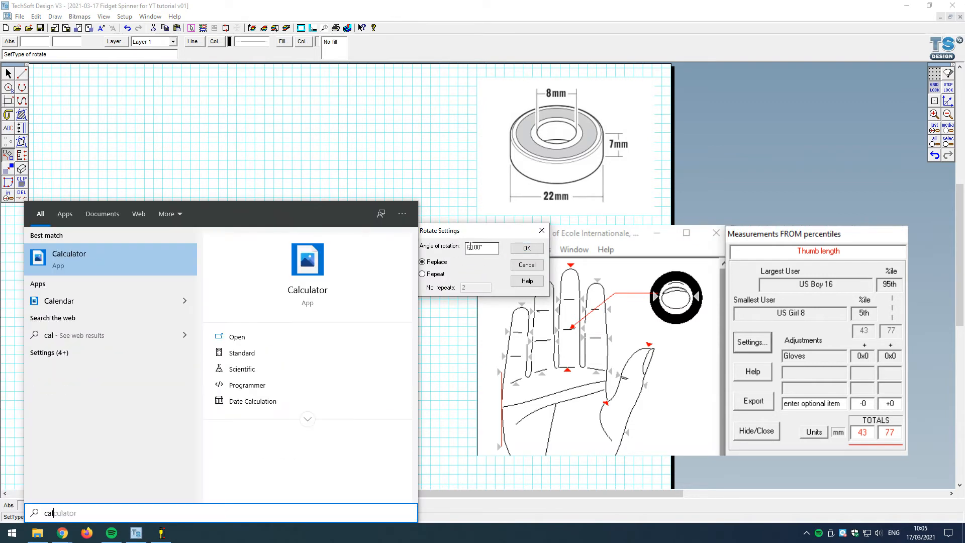
key("Return")
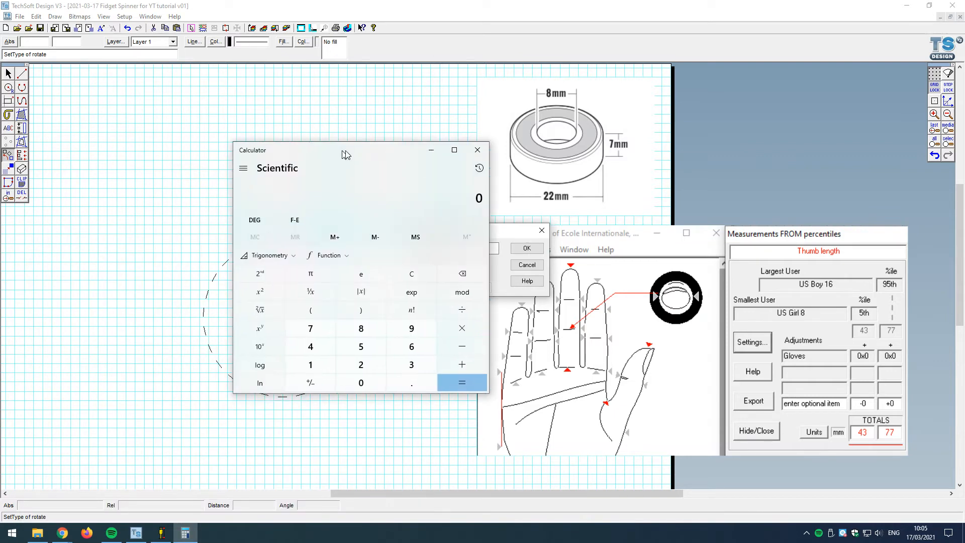
left_click_drag(344, 142, 652, 127)
left_click(720, 324)
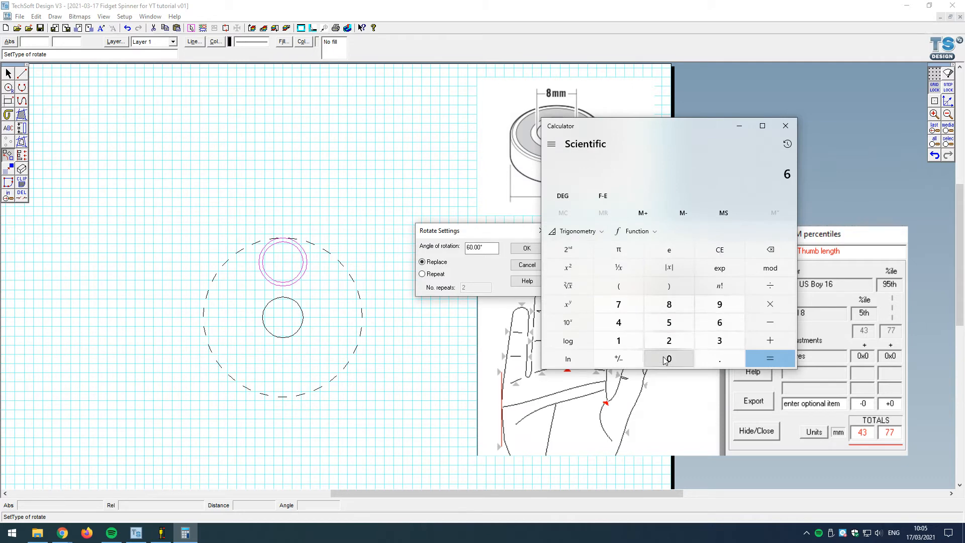
left_click(669, 358)
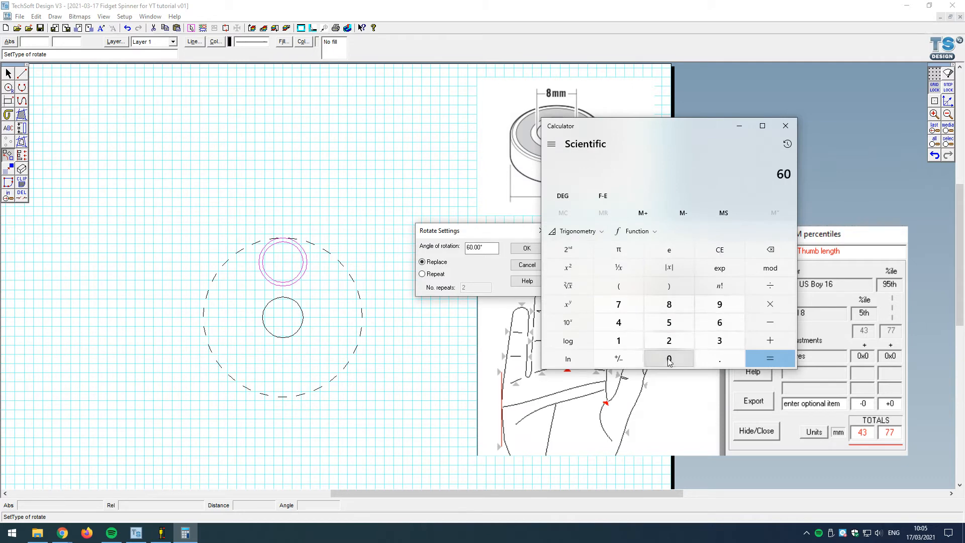
double_click(754, 255)
left_click(726, 343)
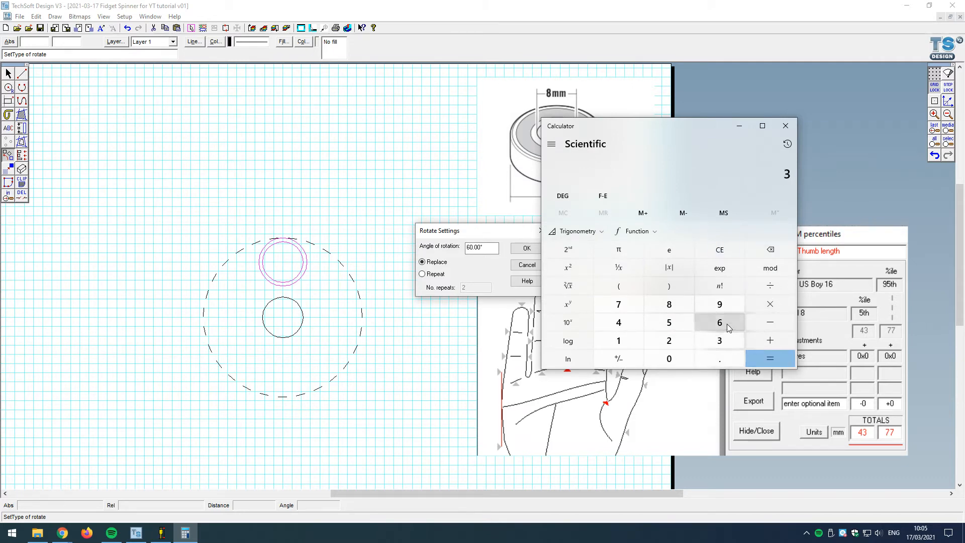
left_click(726, 327)
left_click(679, 359)
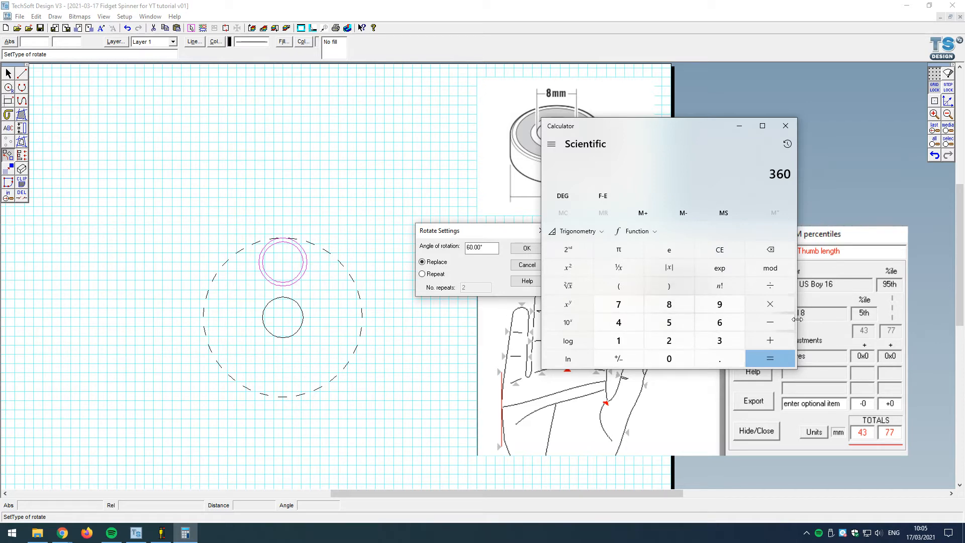
left_click(773, 289)
left_click(717, 341)
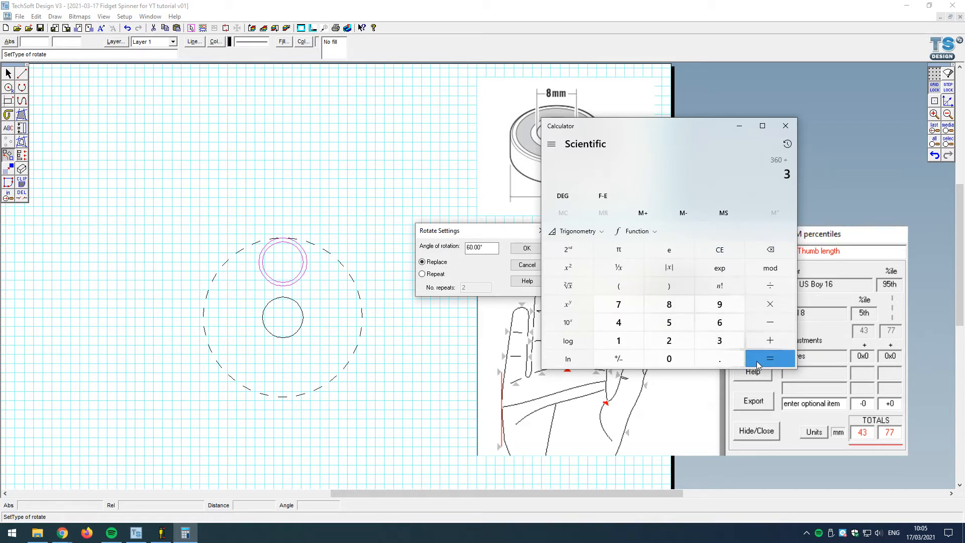
left_click(764, 358)
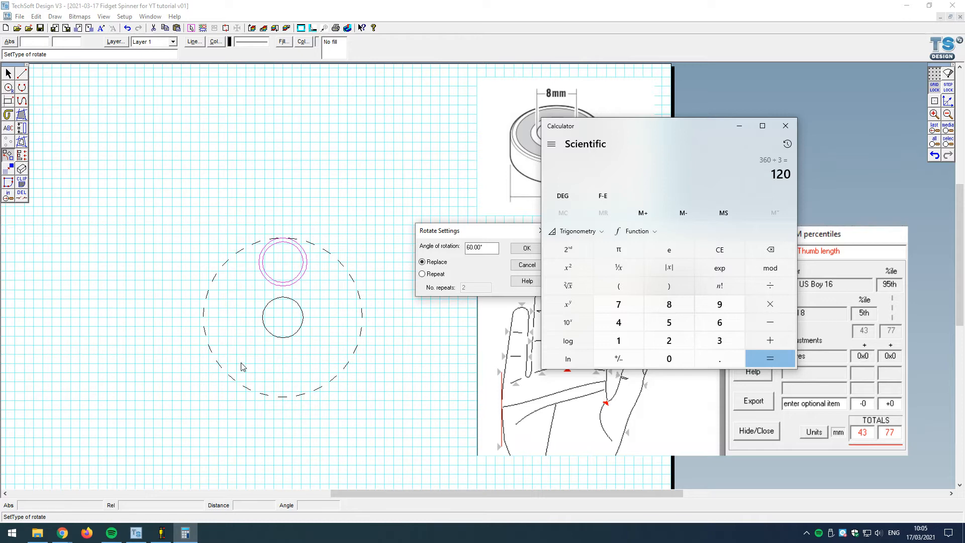
left_click(739, 125)
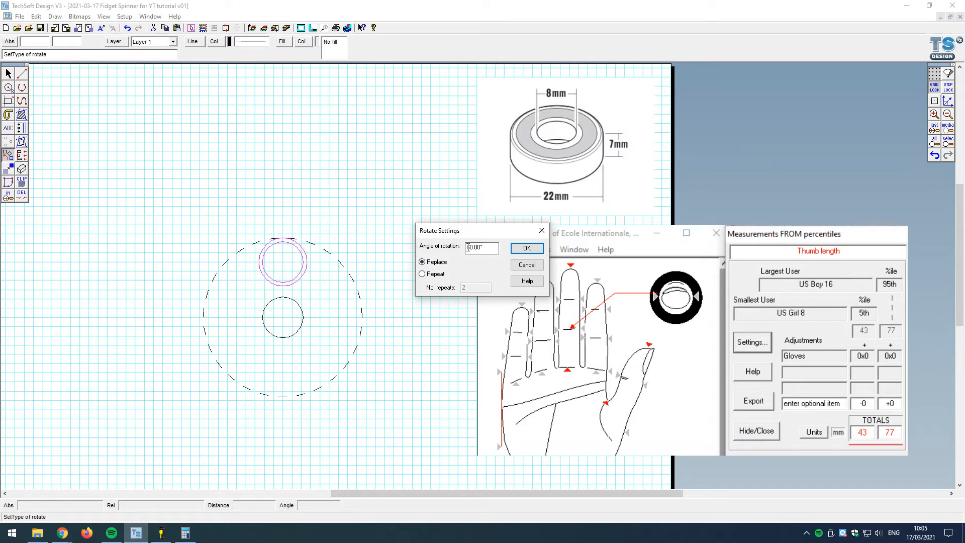
Step: Try rotating the upper circle pair by 60° with 2 repeats about the central circle's centre, and undo the copies
left_click(435, 273)
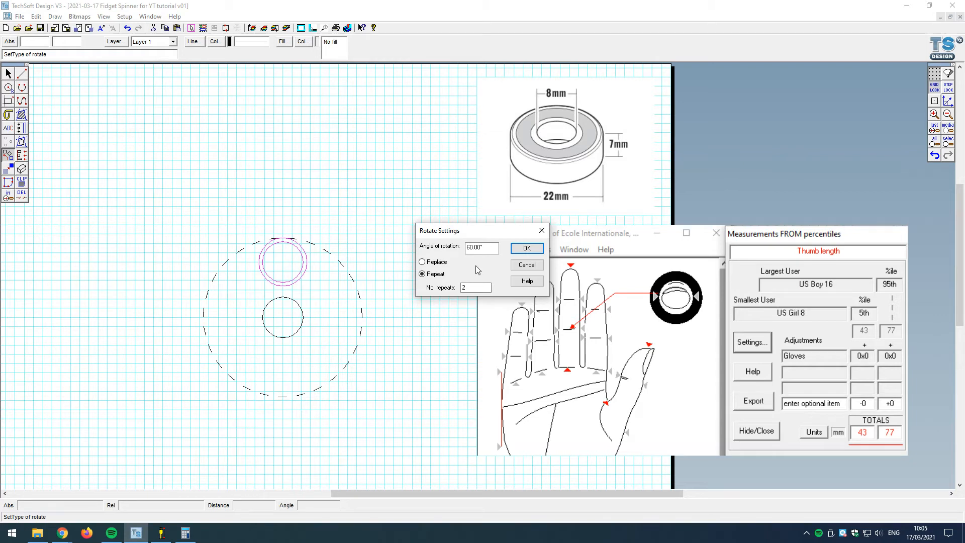
left_click(526, 249)
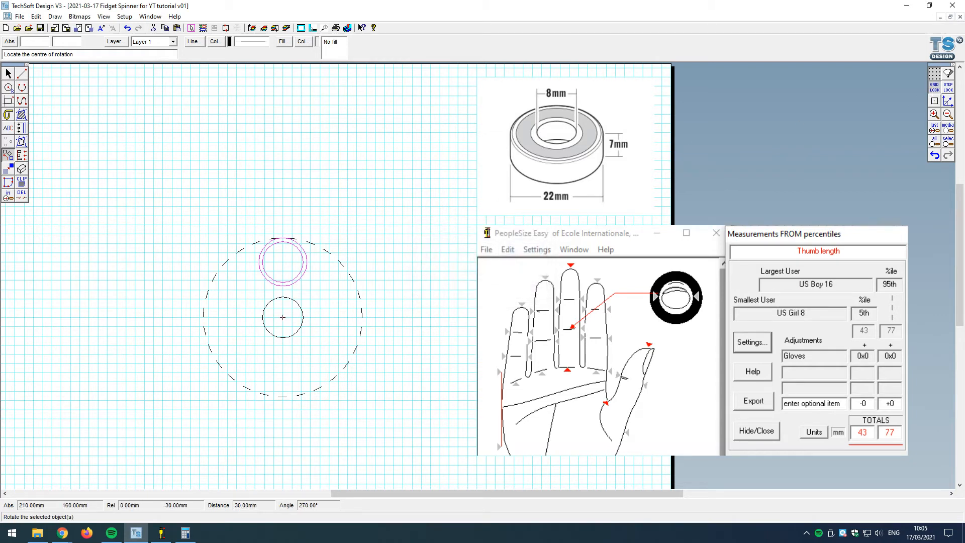
left_click(282, 318)
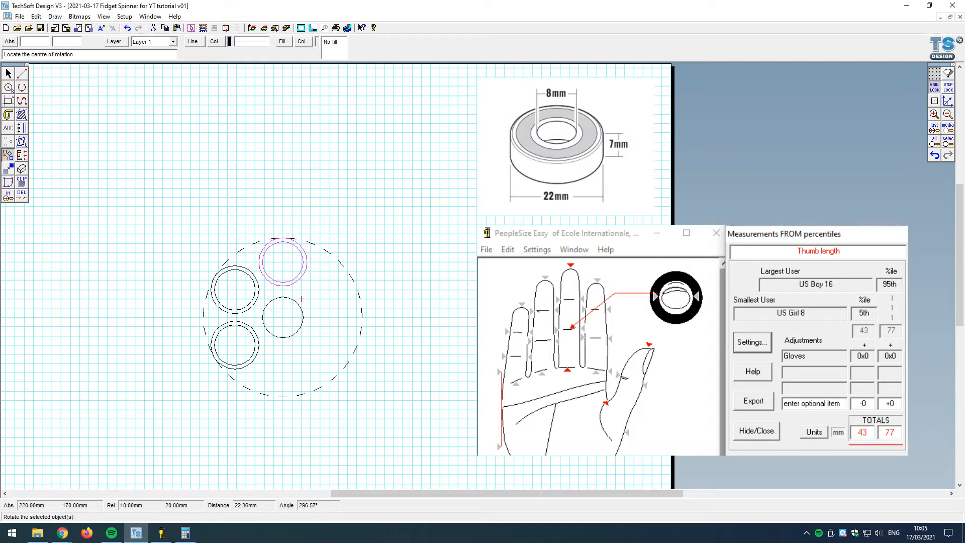
left_click(194, 536)
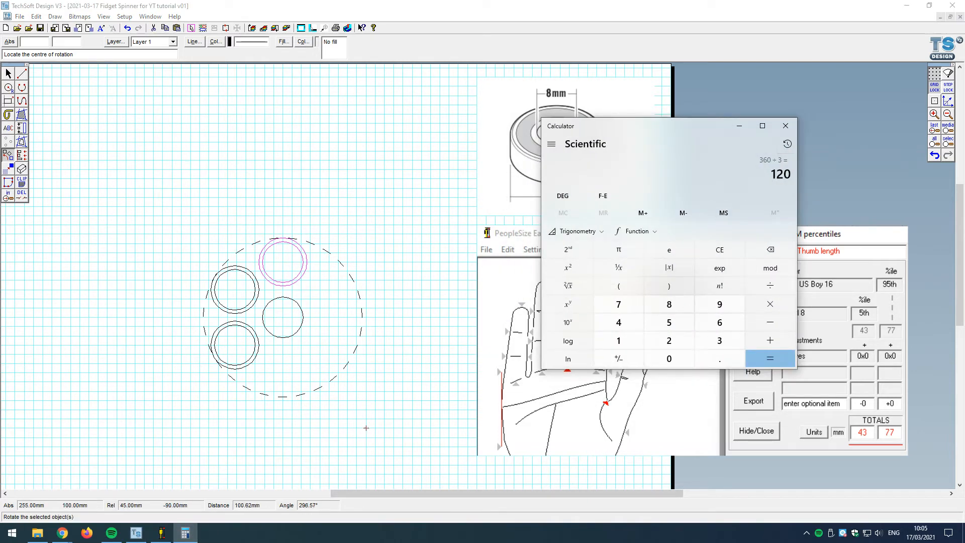
left_click(935, 158)
left_click(935, 159)
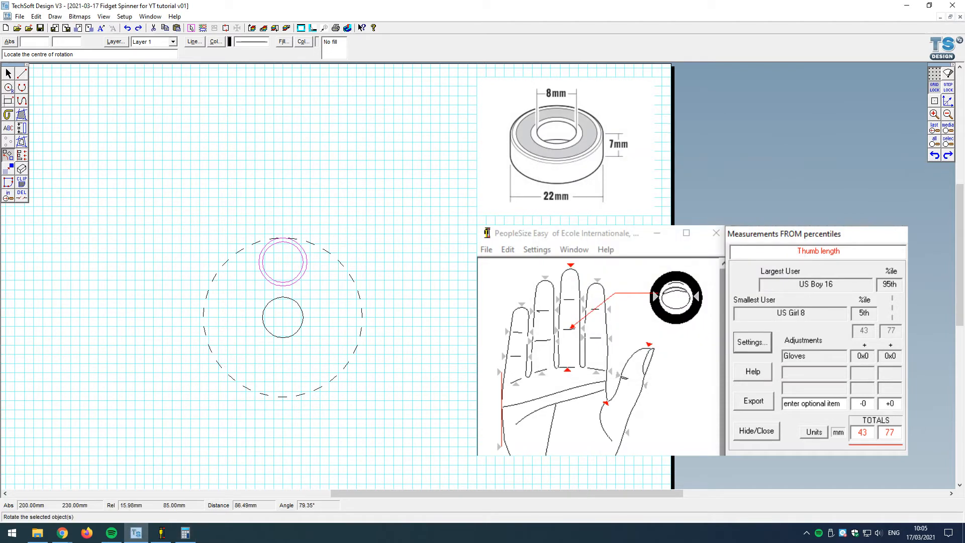
Step: Rotate the upper circle pair by 120° with 2 repeats about the central circle's centre, and clear the selection
left_click(9, 157)
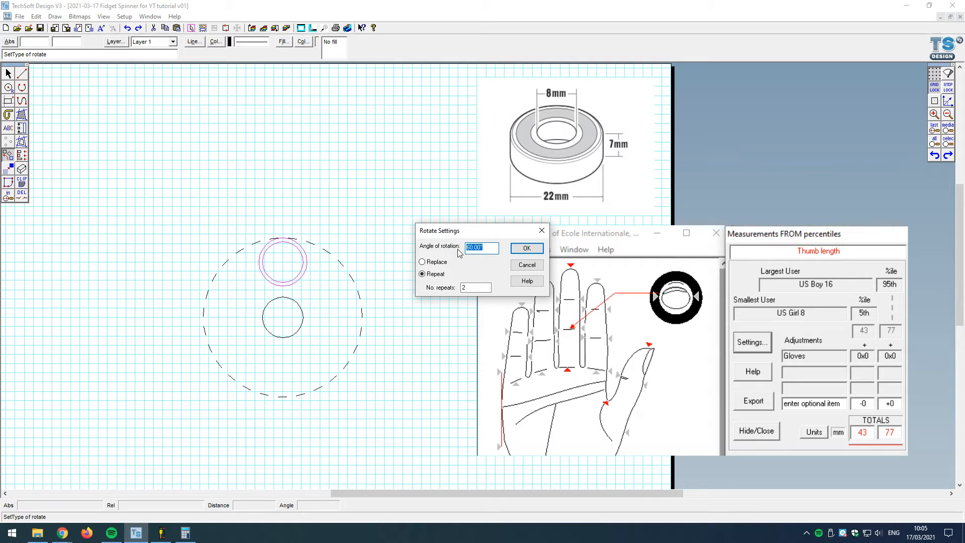
type("120")
left_click(526, 248)
left_click(282, 317)
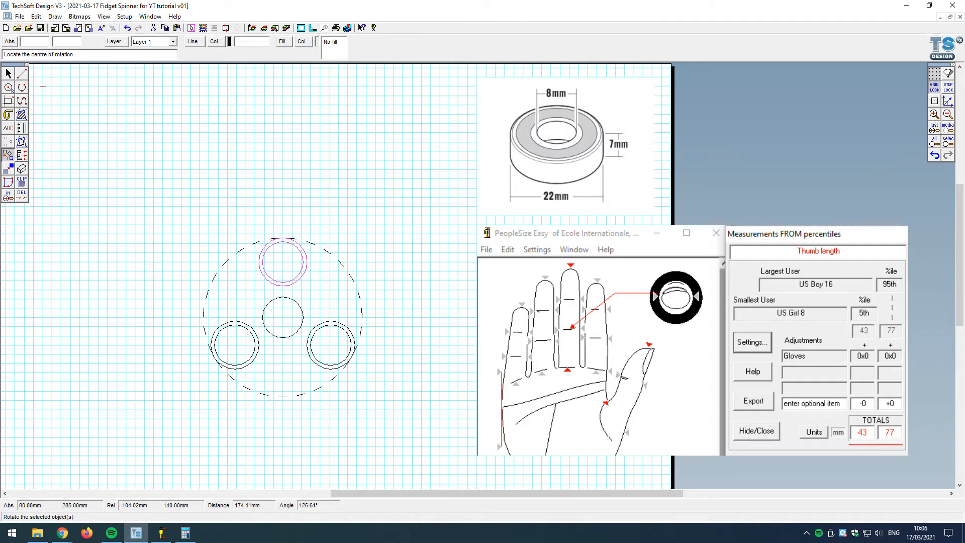
left_click(9, 75)
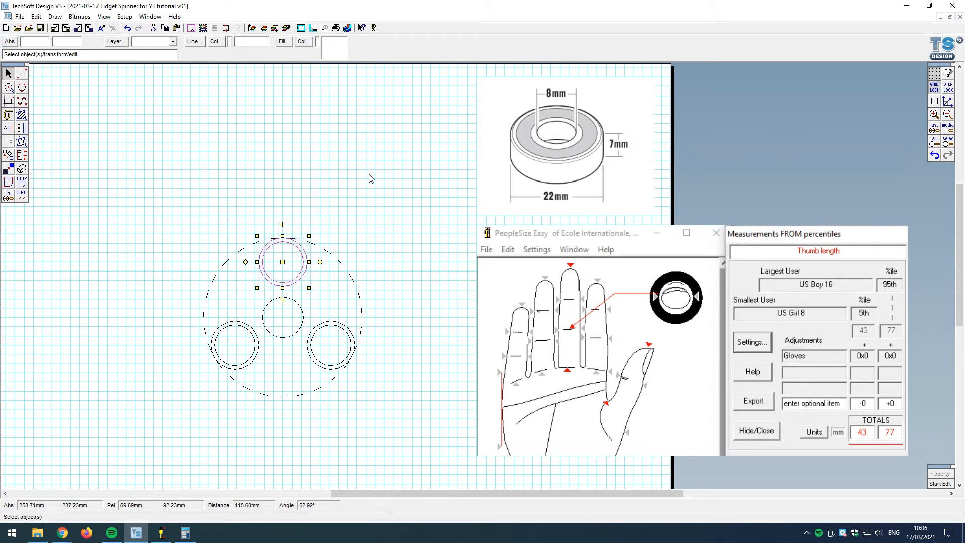
left_click(372, 201)
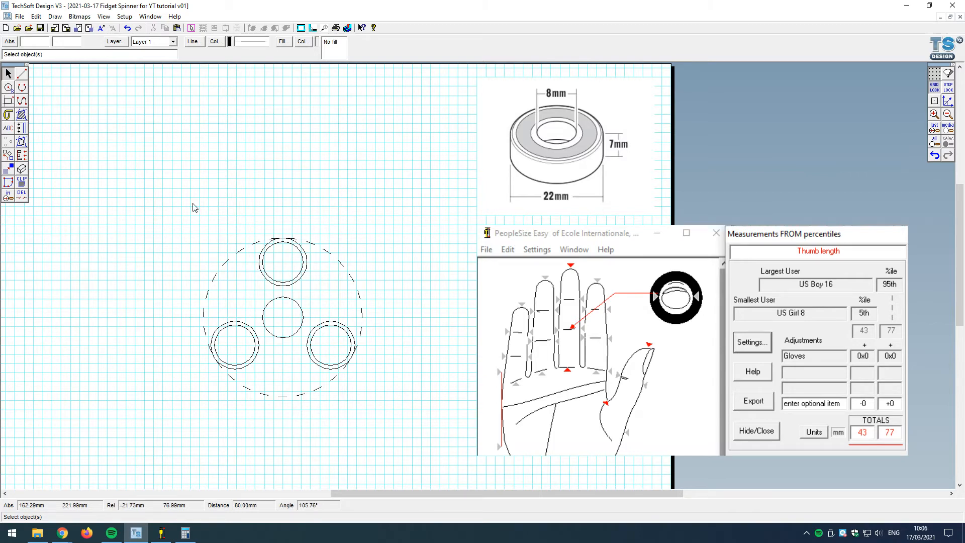
Step: Start a single line at the centre of the upper circle pair, heading toward the lower-left pair
left_click(22, 75)
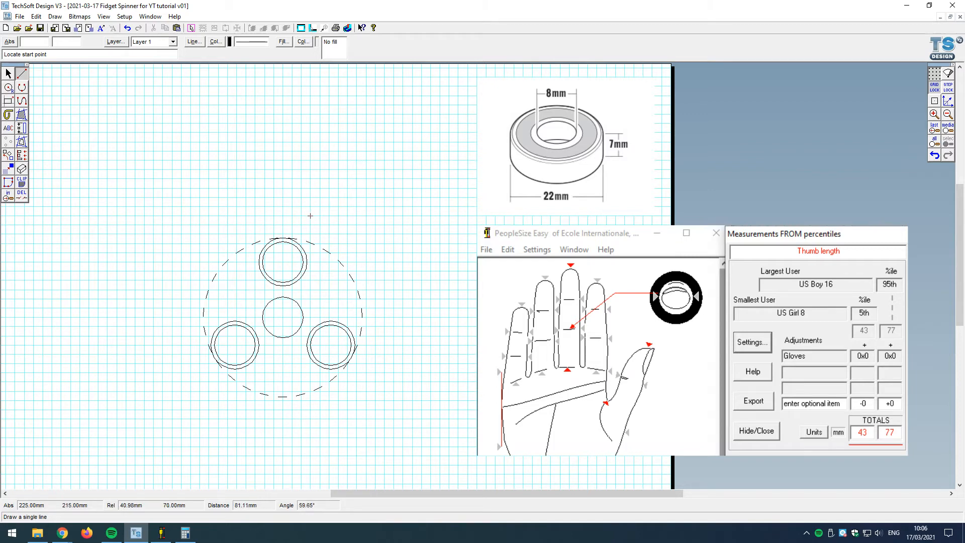
left_click(282, 261)
scroll(235, 347, "up", 3)
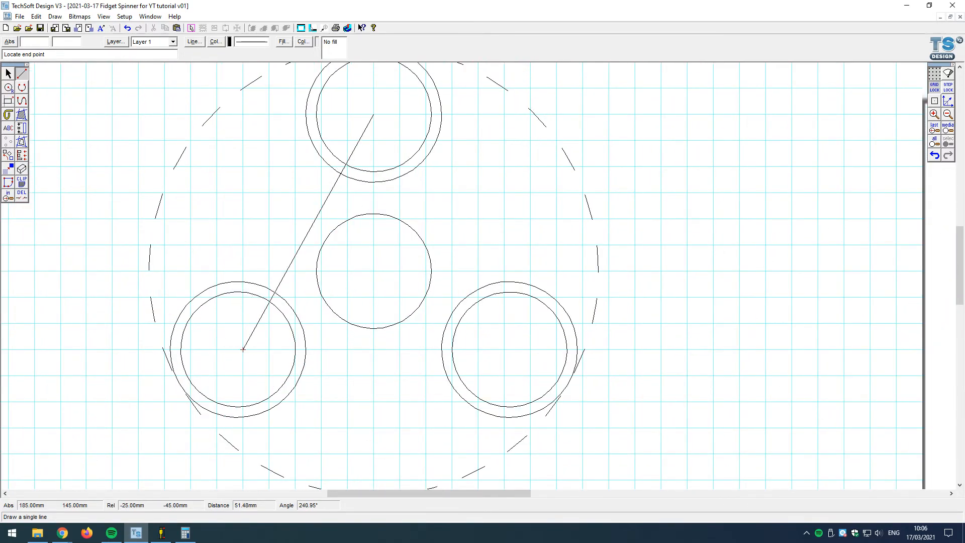
scroll(242, 348, "down", 2)
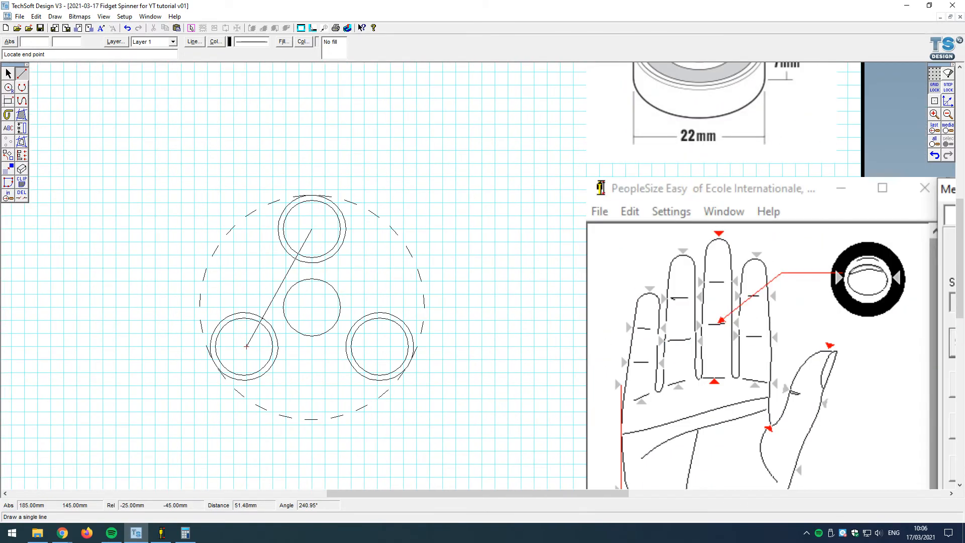
Step: Turn on the radial lock with a step angle of 15°
right_click(948, 102)
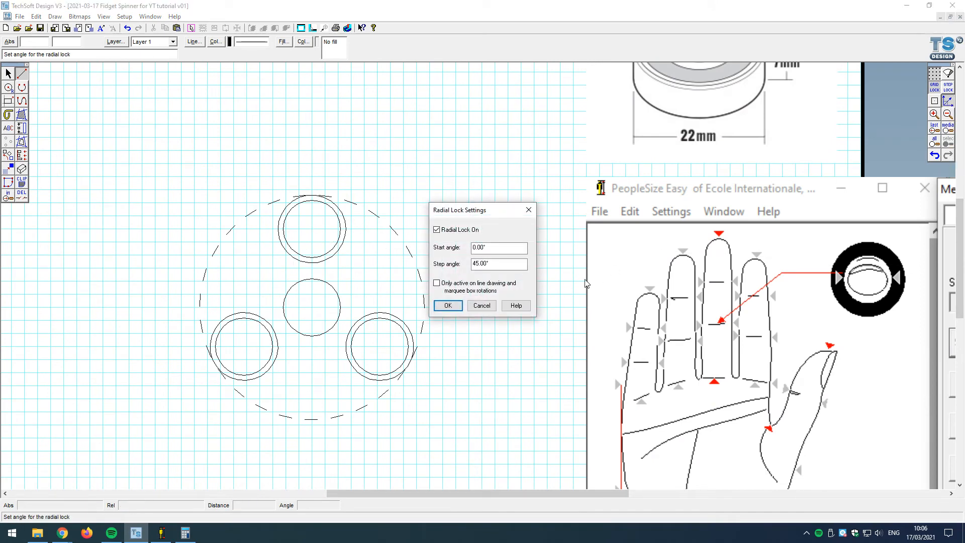
left_click_drag(516, 265, 473, 264)
left_click(482, 305)
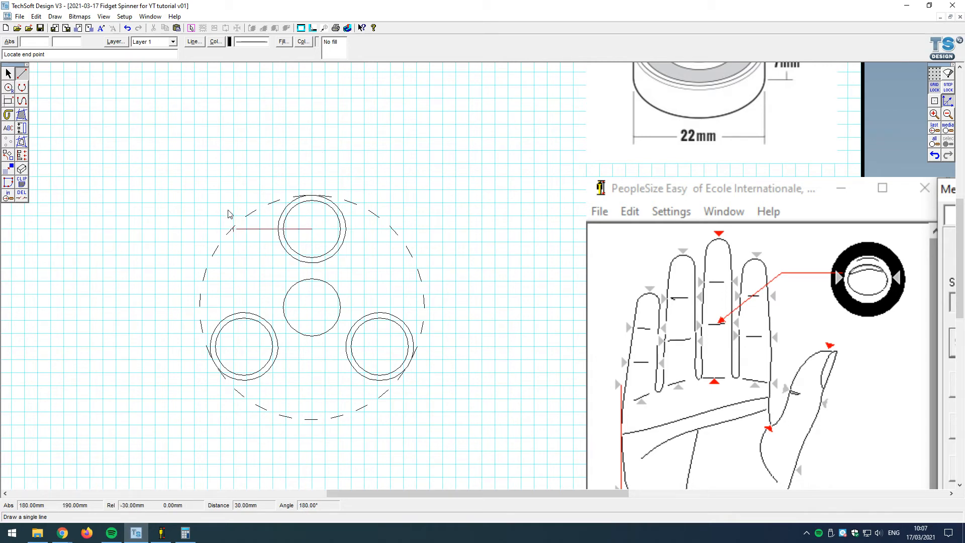
right_click(949, 102)
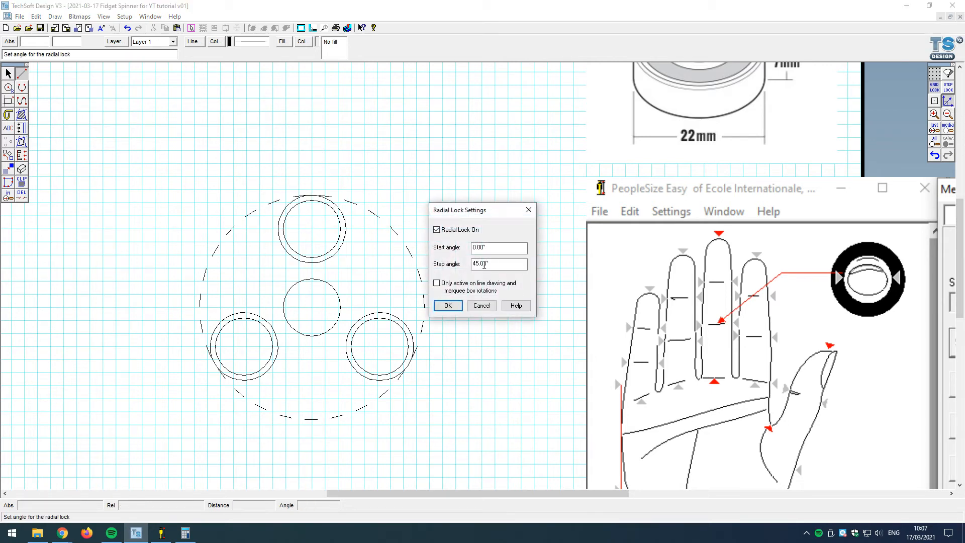
double_click(484, 265)
type("15")
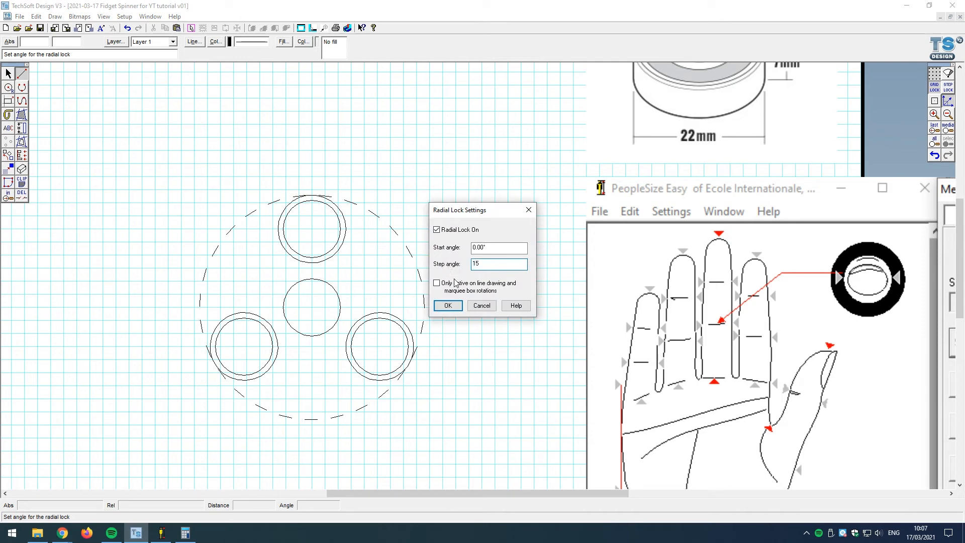
left_click(448, 305)
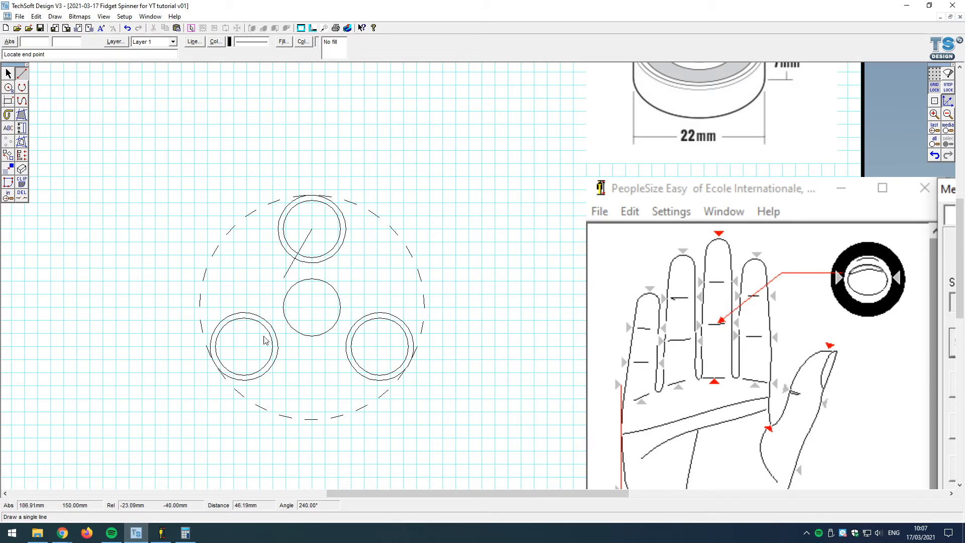
Step: End the line just past the centre of the lower-left circle pair, at 240° and about 58 mm long
left_click(243, 354)
scroll(243, 354, "up", 2)
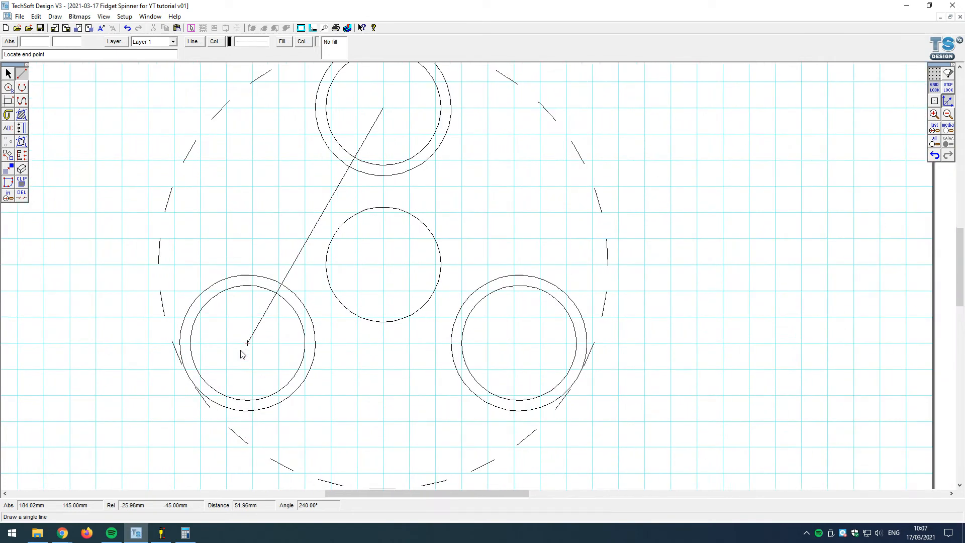
scroll(243, 353, "up", 1)
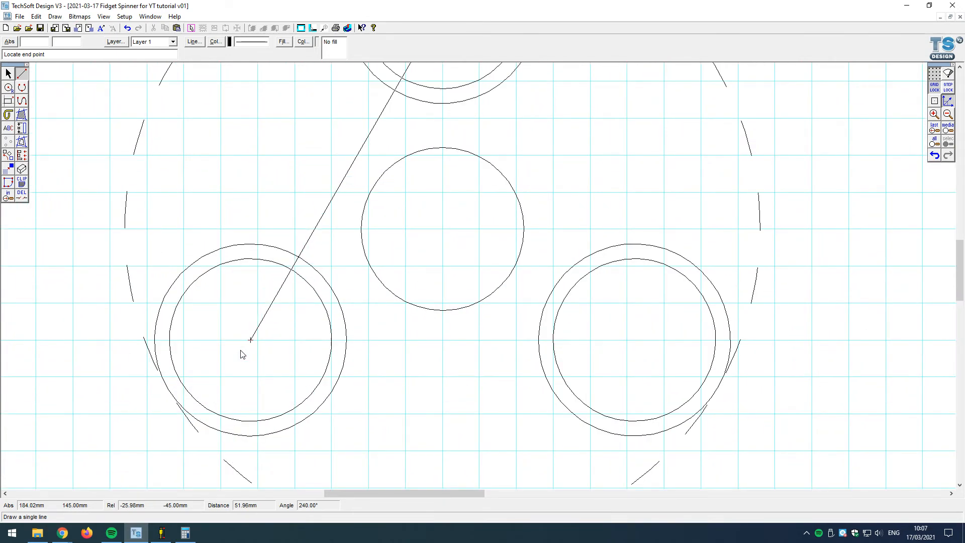
scroll(242, 353, "down", 2)
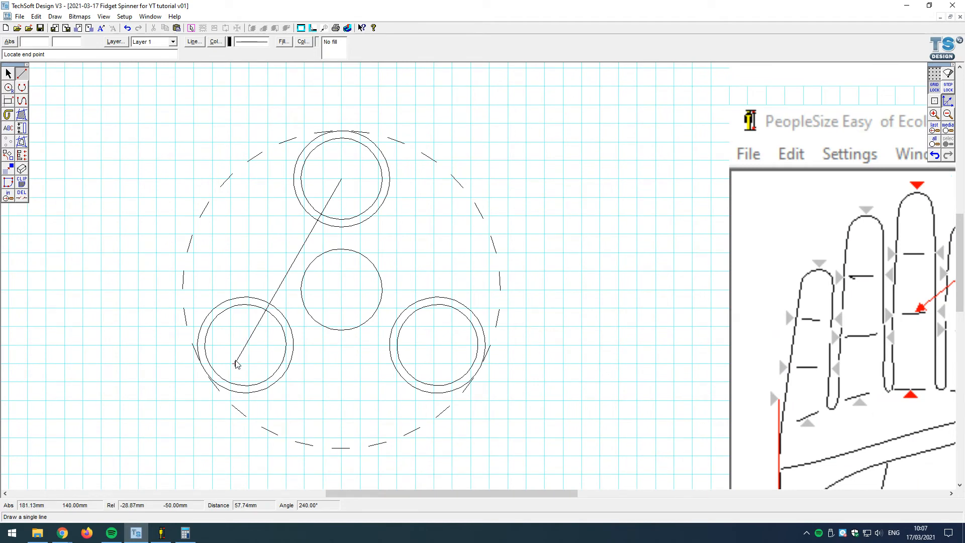
left_click(236, 363)
right_click(304, 388)
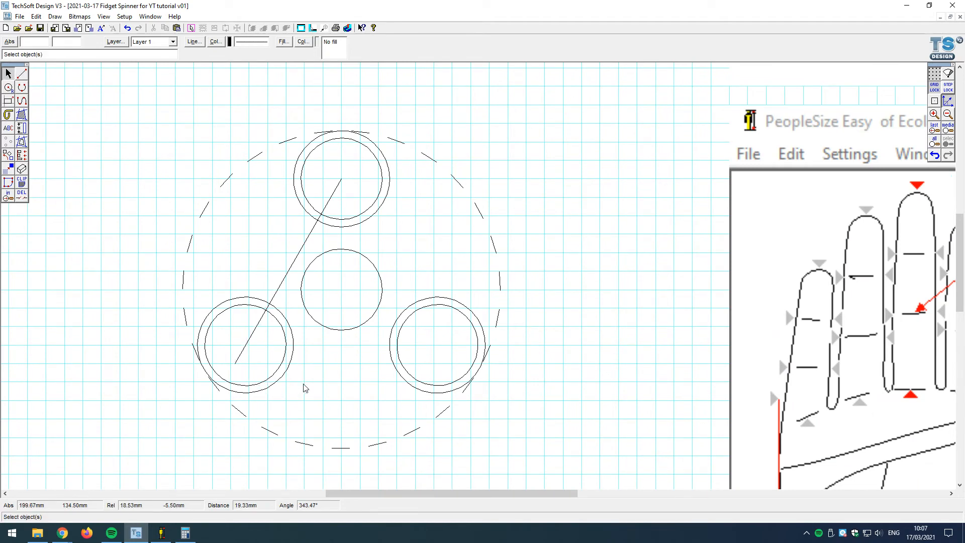
left_click(21, 74)
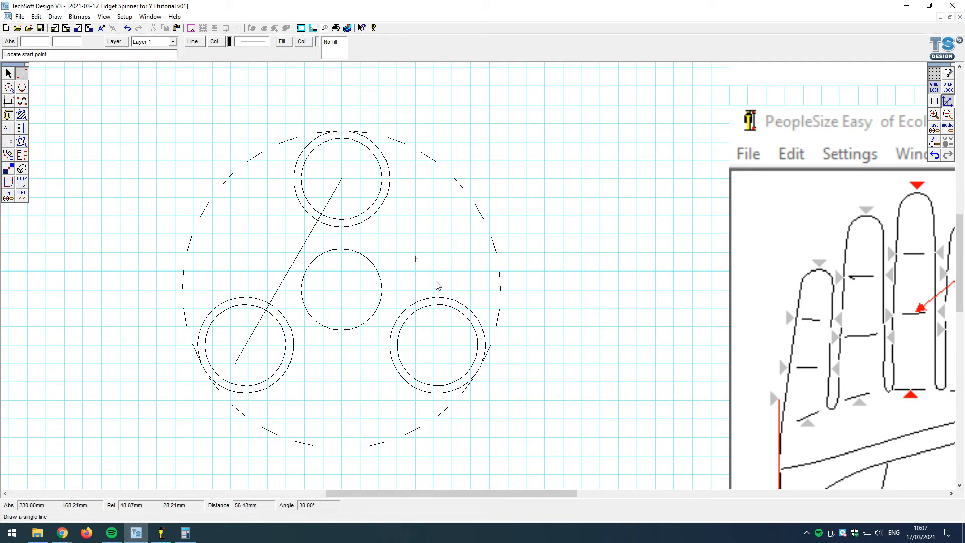
right_click(948, 101)
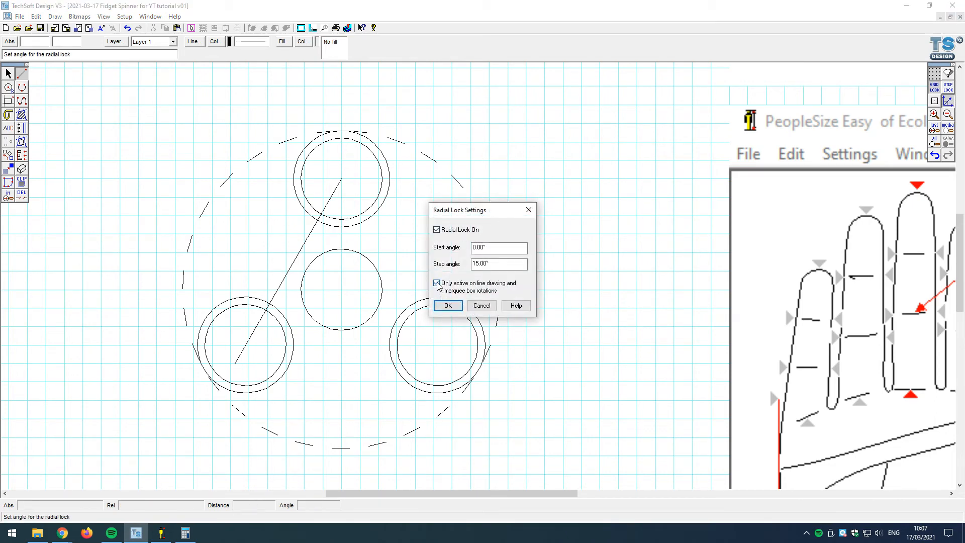
left_click(446, 305)
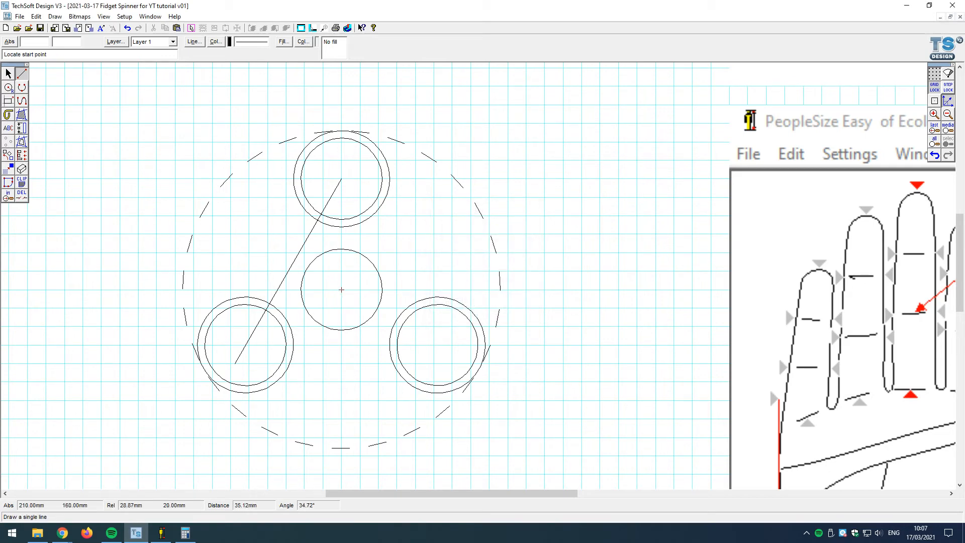
left_click(508, 178)
key("Escape")
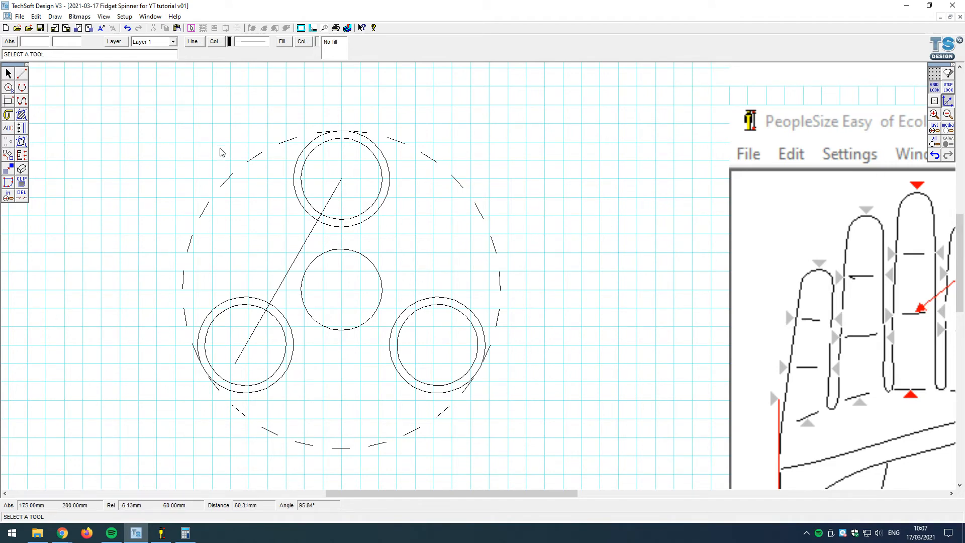
Step: Draw a vertical line about 50 mm long from the central circle's centre upward, past the upper circle pair
left_click(22, 73)
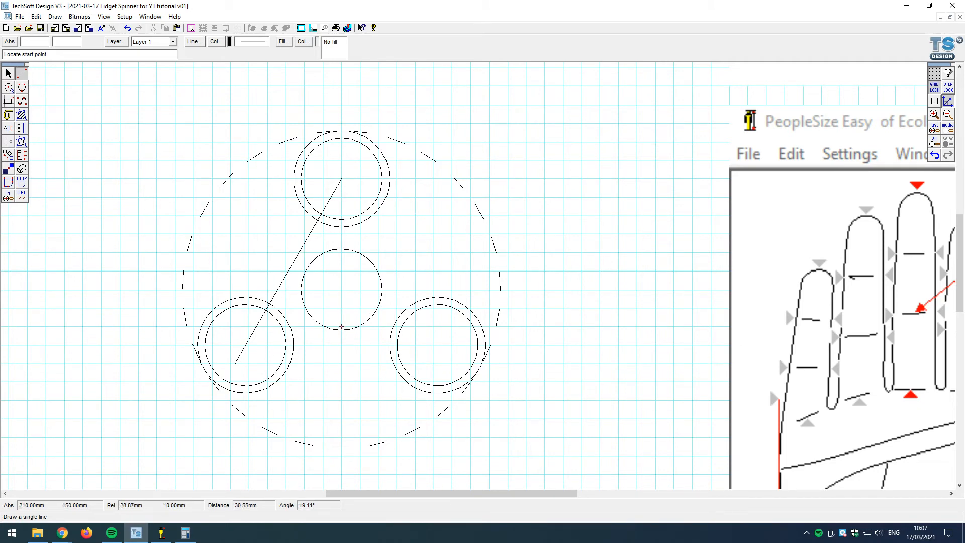
left_click(341, 290)
left_click(341, 105)
key("Escape")
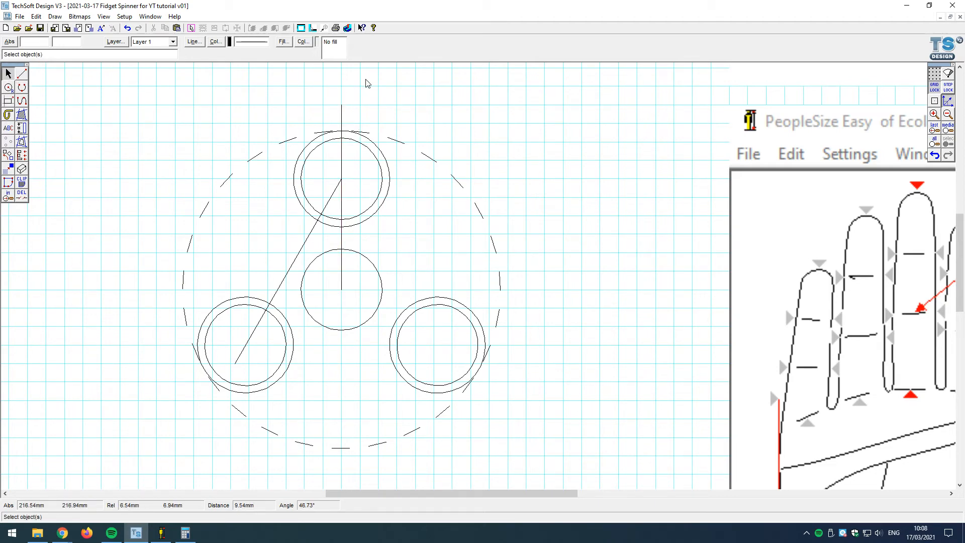
Step: Rotate the vertical line by 120° with 2 repeats about the central circle's centre
left_click(342, 115)
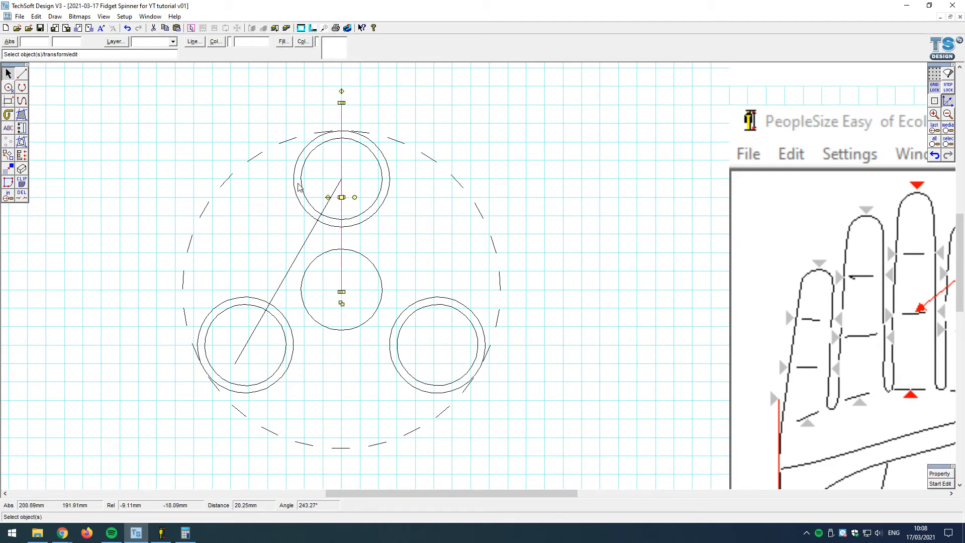
left_click(10, 157)
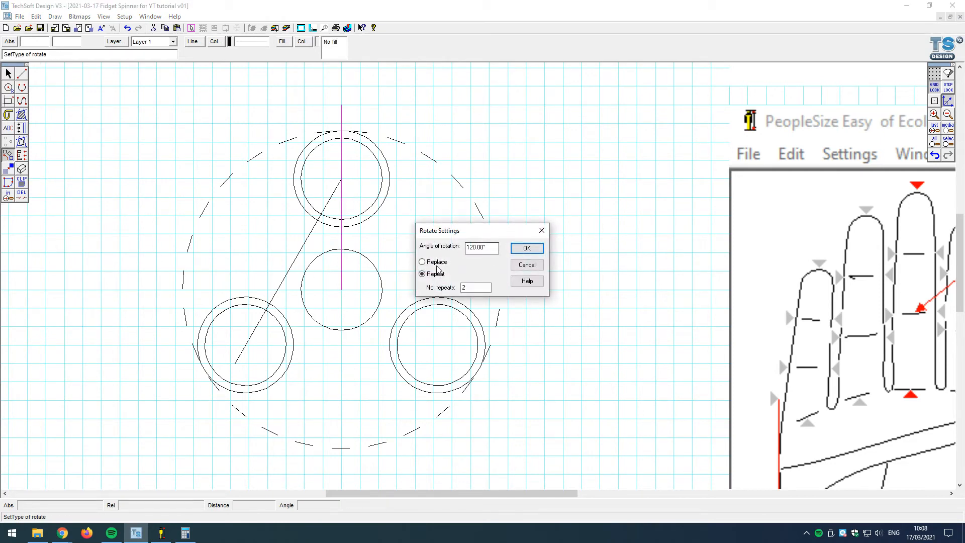
left_click(527, 248)
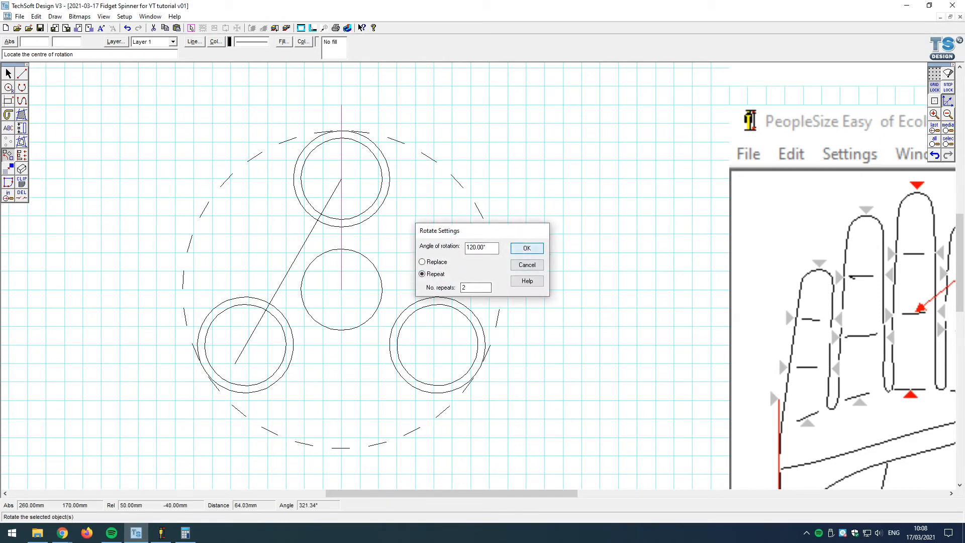
left_click(341, 290)
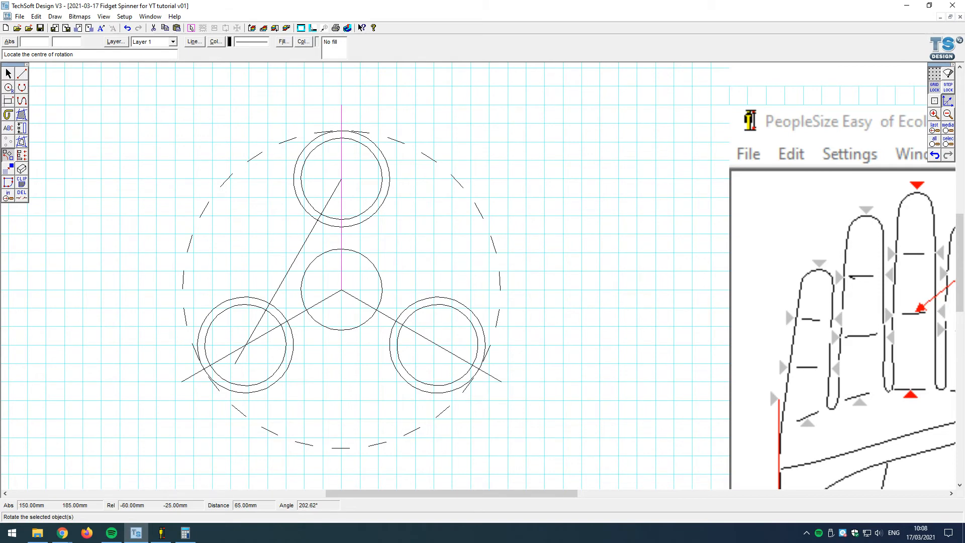
left_click(8, 73)
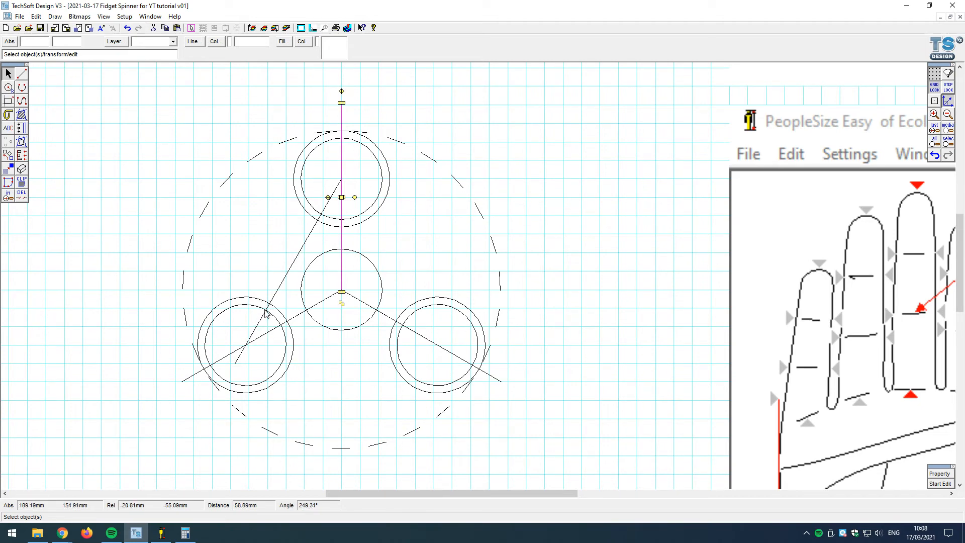
Step: Delete the parts of the two crossing lines that extend beyond the centre of the lower-left circle pair
scroll(241, 346, "up", 5)
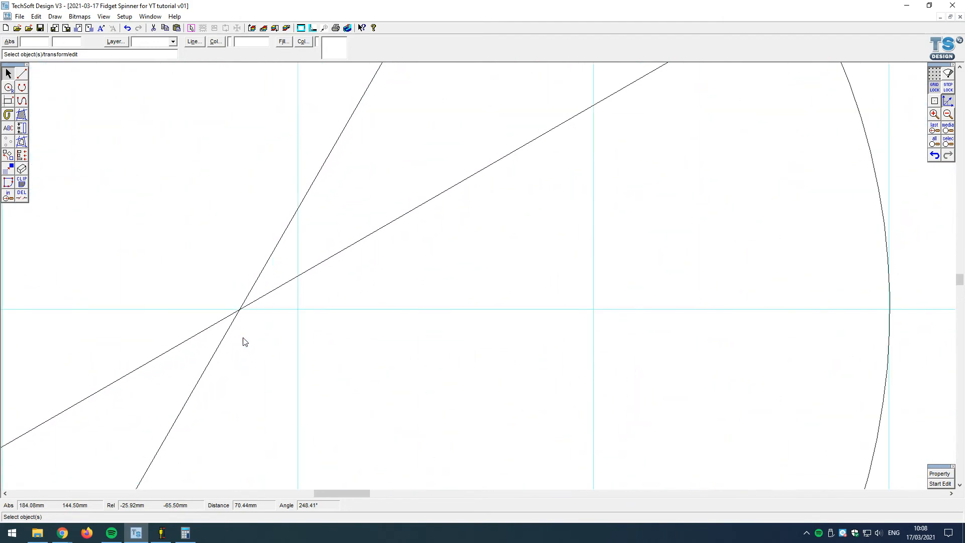
scroll(242, 324, "down", 5)
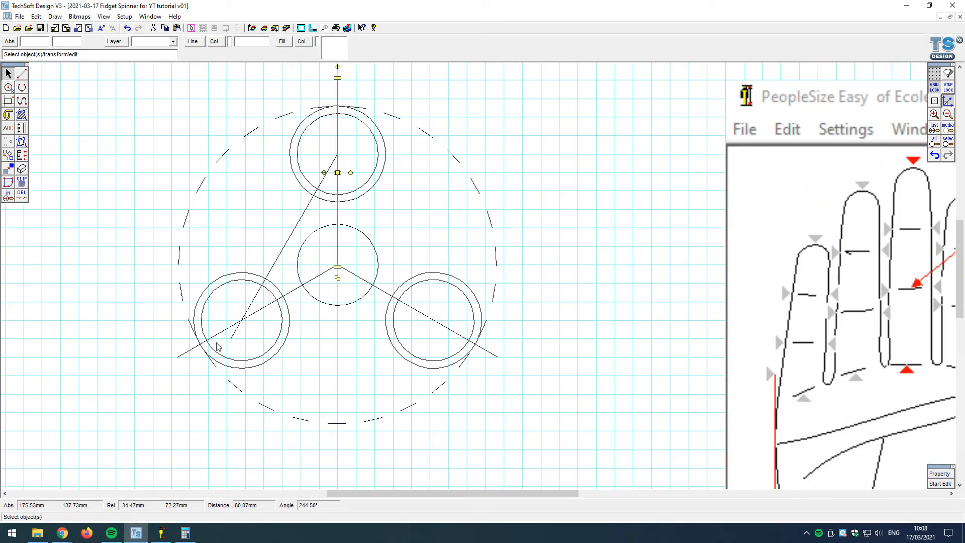
scroll(240, 333, "up", 5)
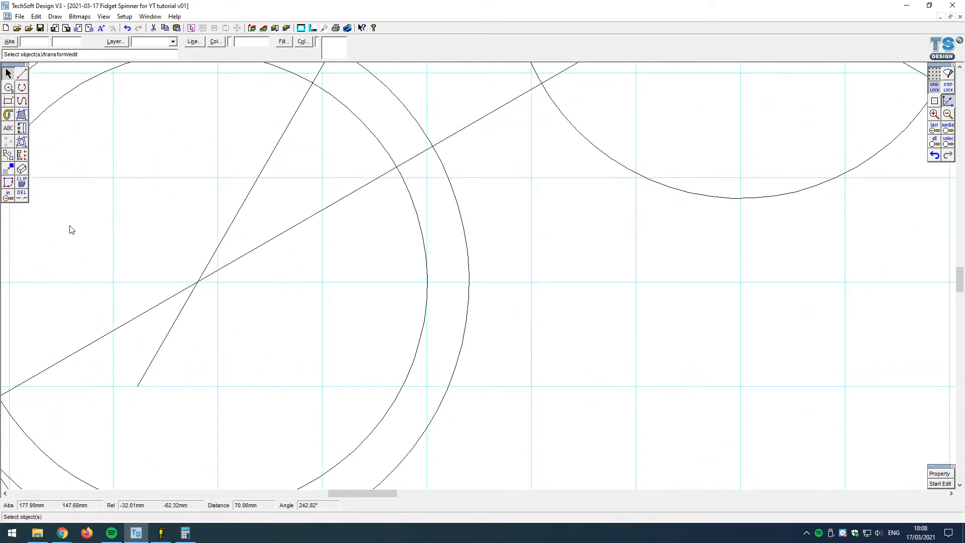
scroll(225, 281, "down", 2)
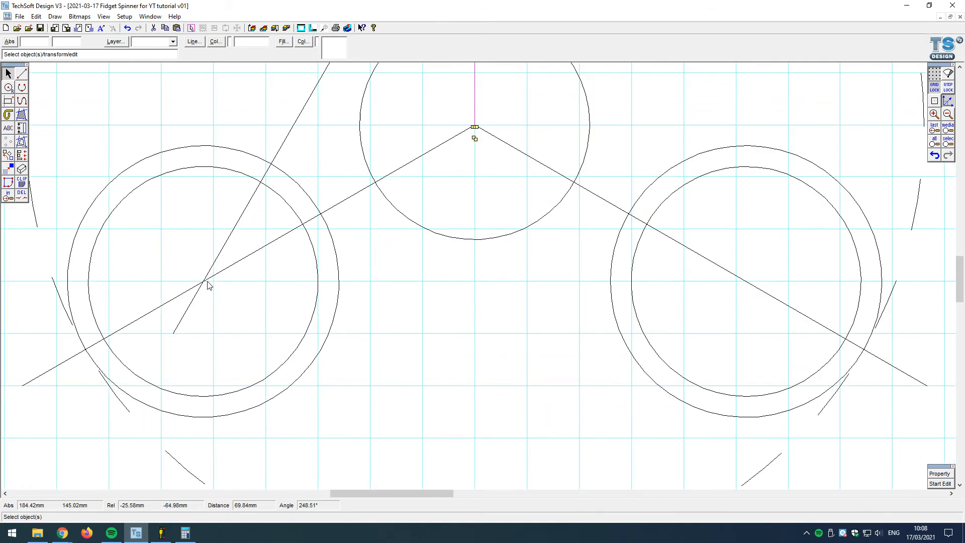
left_click(22, 196)
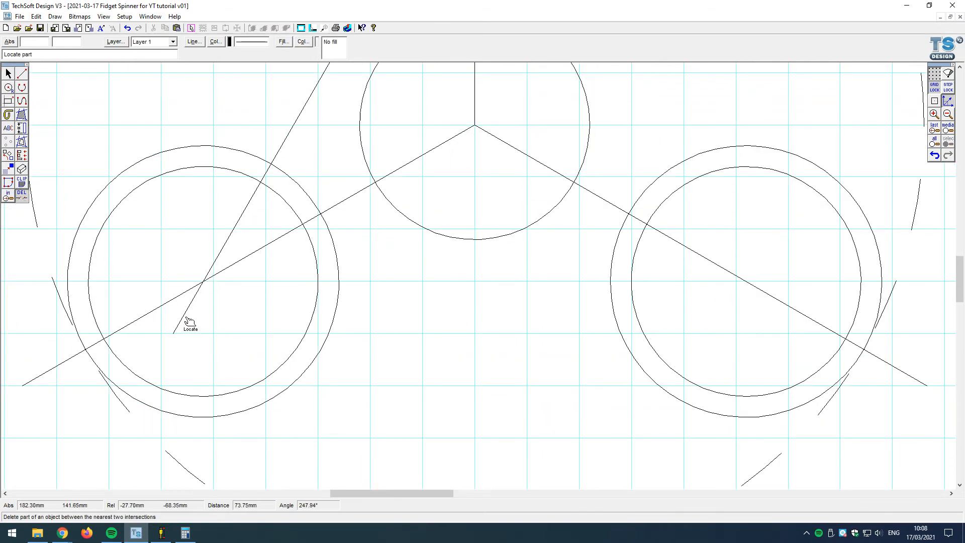
left_click(185, 317)
left_click(51, 369)
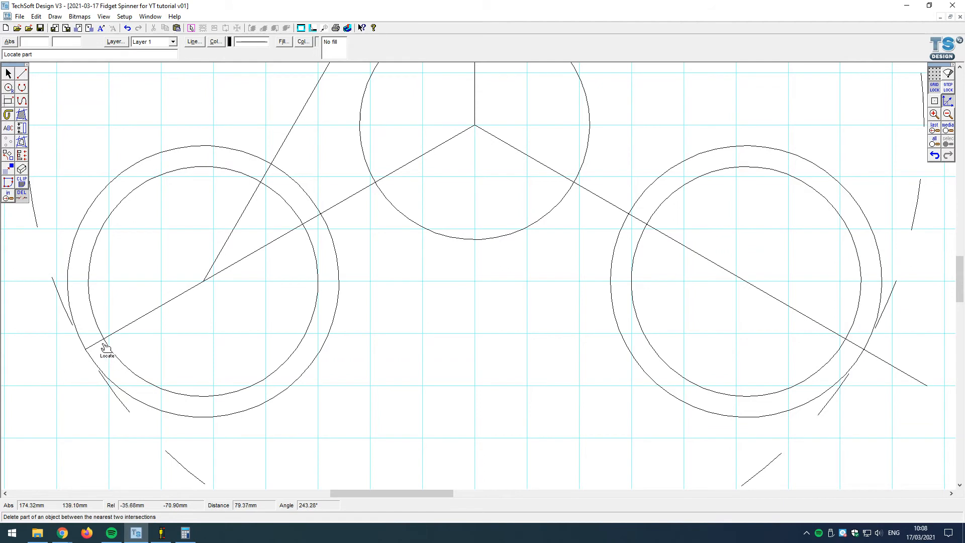
left_click(100, 341)
left_click(145, 314)
Step: Examine up close whether the two trimmed lines meet exactly at the centre of the lower-left circle pair
scroll(203, 289, "up", 2)
scroll(203, 288, "up", 3)
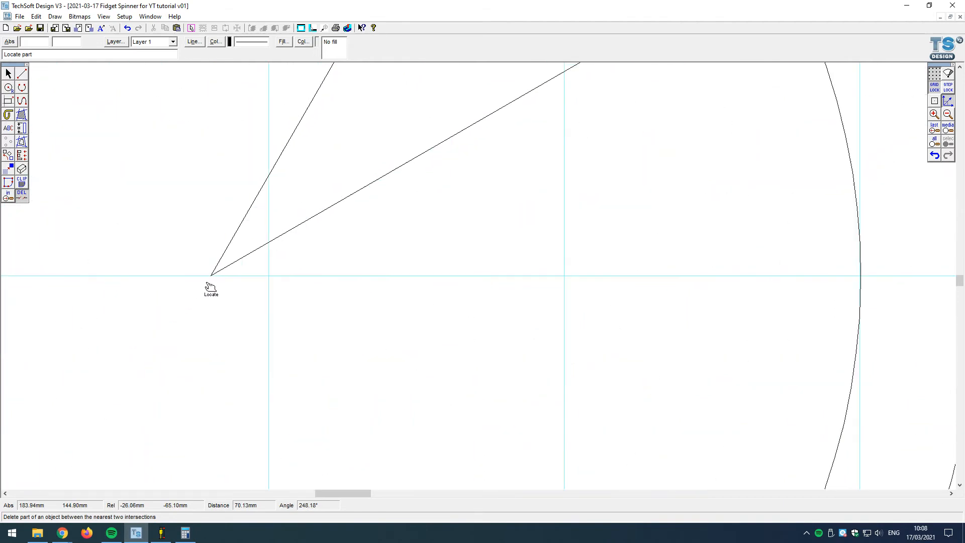
scroll(221, 261, "up", 1)
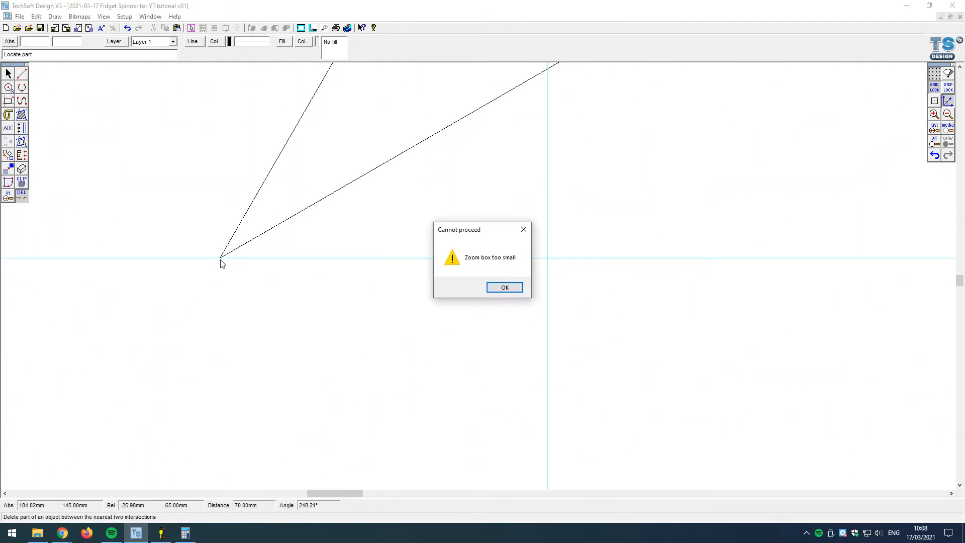
left_click(504, 287)
scroll(218, 285, "down", 3)
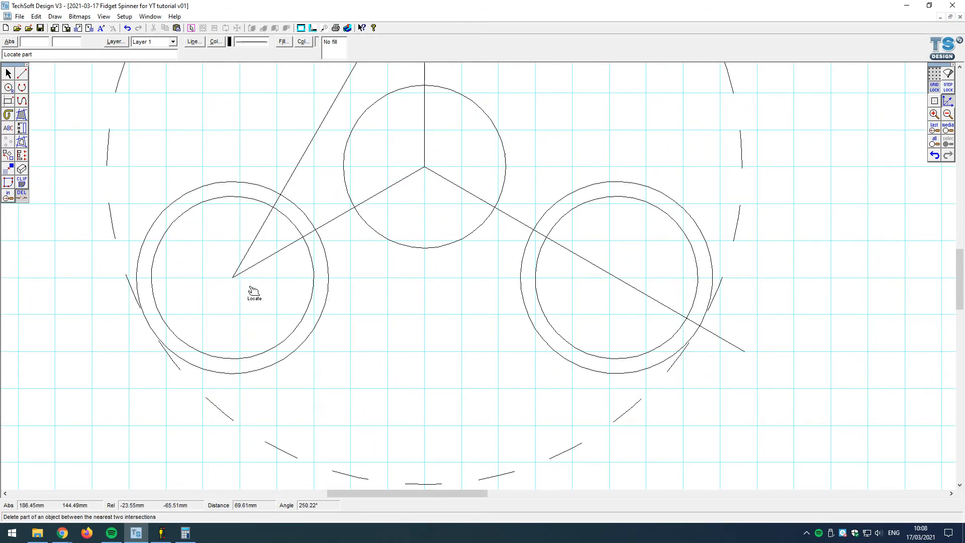
scroll(247, 299, "down", 2)
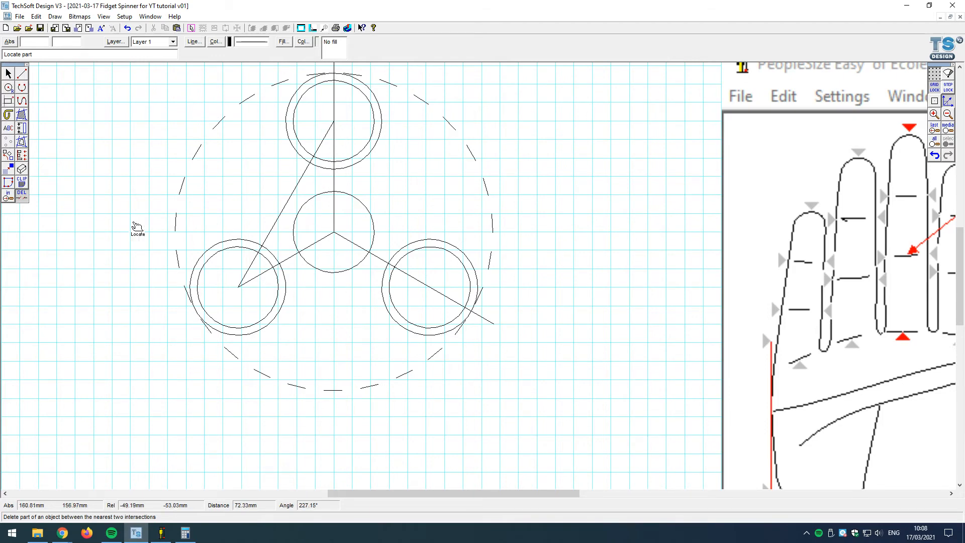
left_click(8, 73)
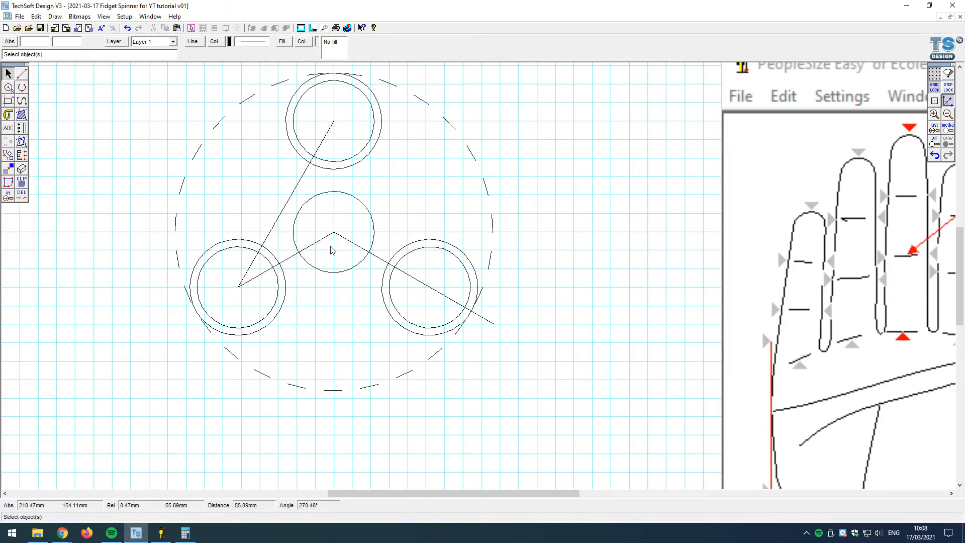
Step: Draw a single line from the centre of the upper circle pair to the centre of the lower-right circle pair
left_click(21, 74)
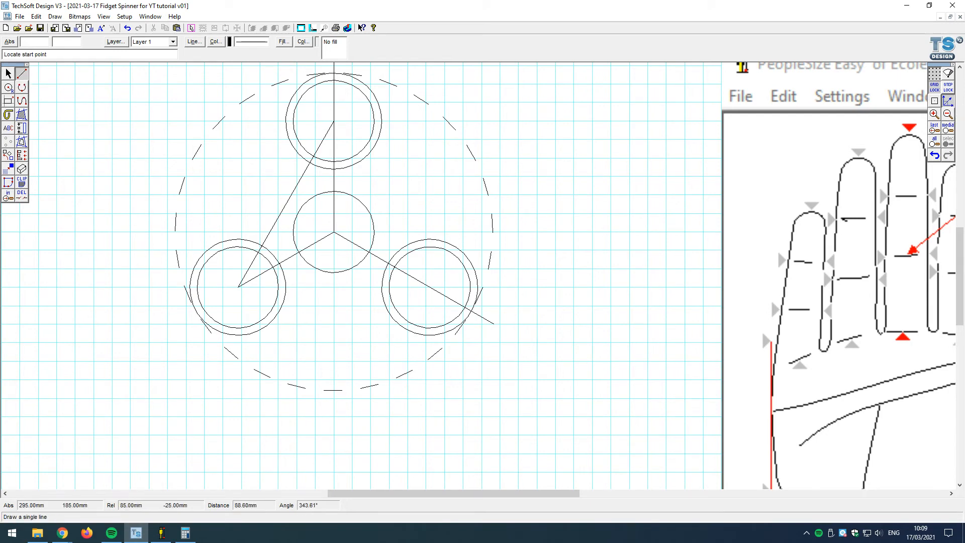
left_click(334, 121)
left_click(429, 286)
left_click(238, 291)
key("Escape")
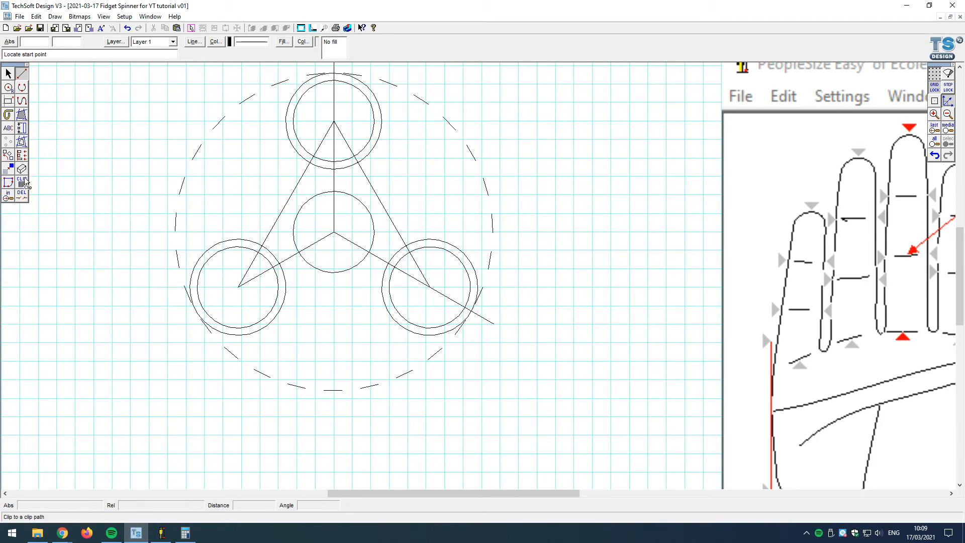
Step: Delete the sections of the lower-right spoke that extend beyond the centre of the lower-right circle pair
left_click(22, 195)
left_click(442, 294)
left_click(468, 311)
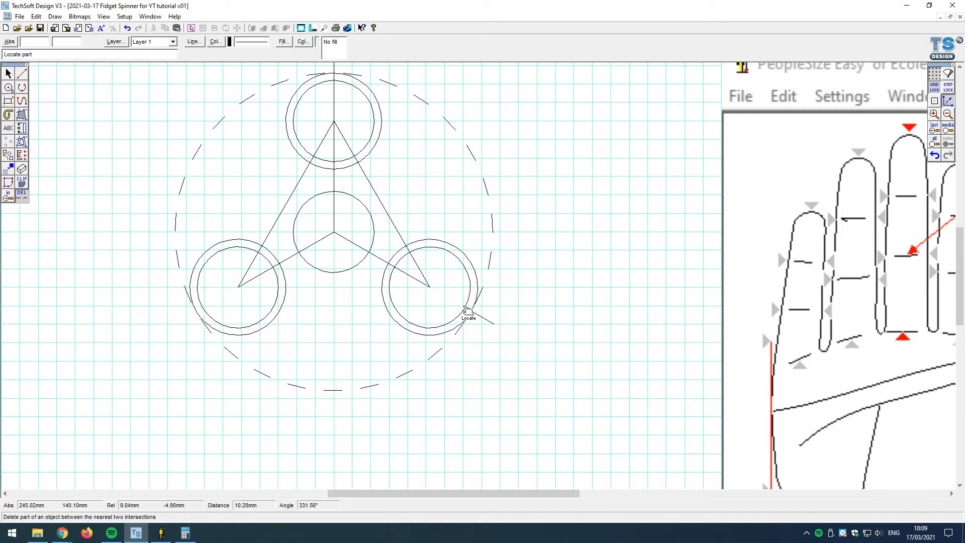
left_click(480, 321)
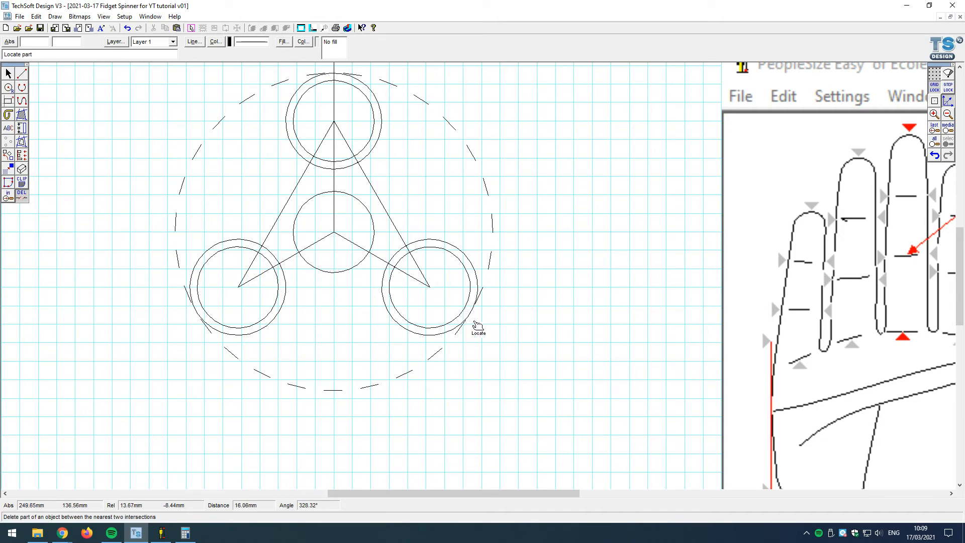
Step: Turn on snapping to existing points and draw a horizontal line joining the centres of the two lower circle pairs
left_click(21, 74)
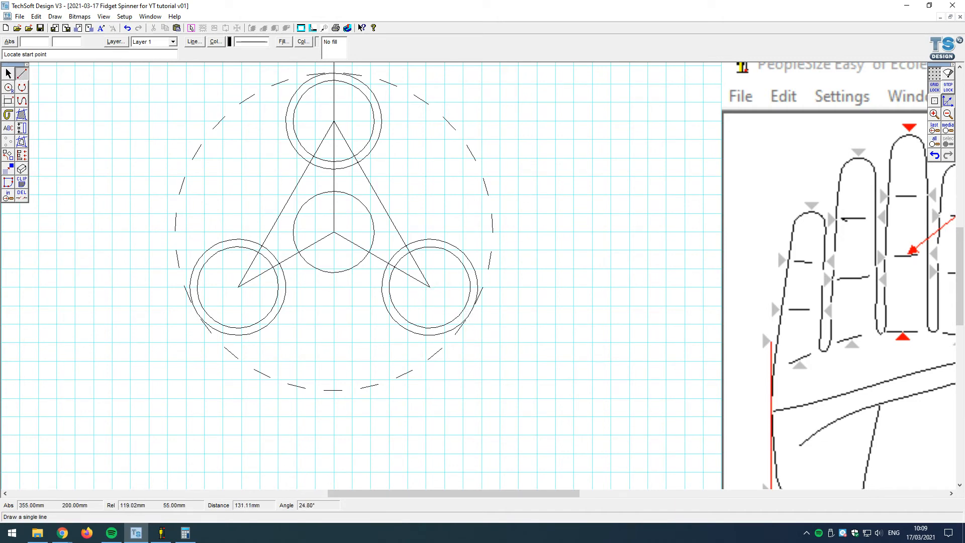
left_click(934, 100)
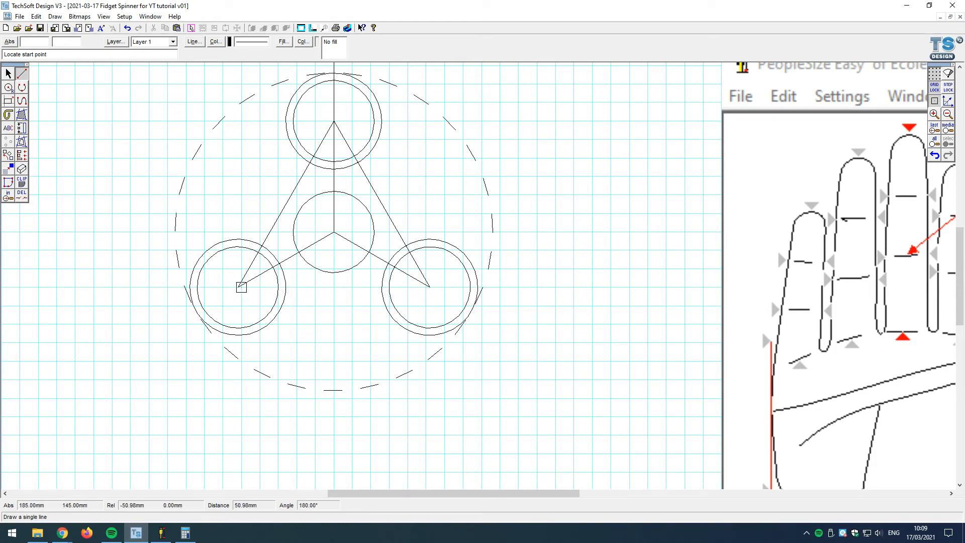
scroll(242, 287, "up", 3)
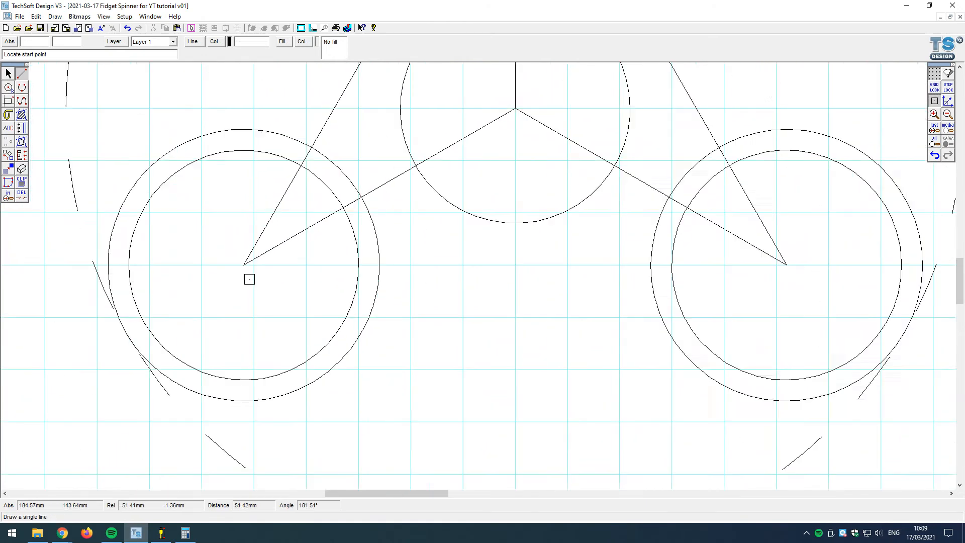
scroll(249, 280, "down", 1)
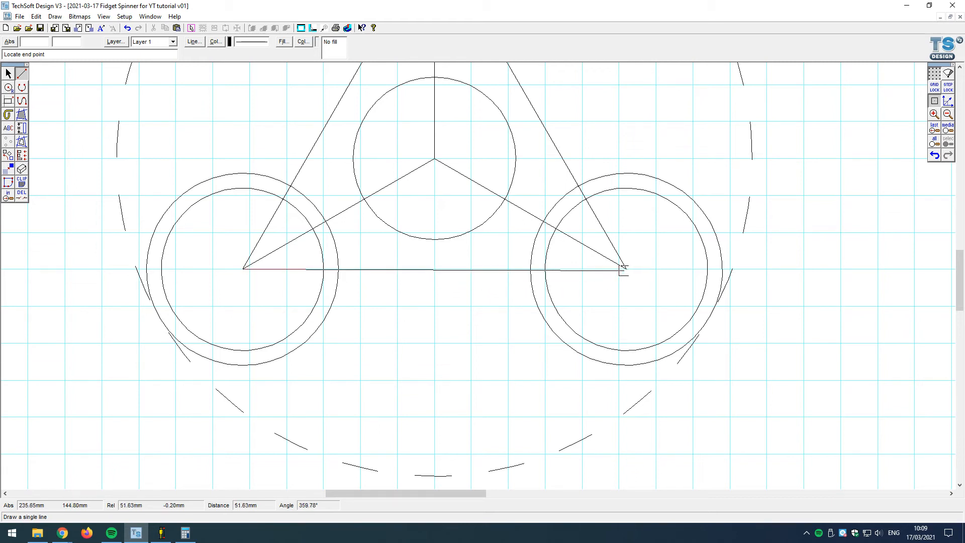
left_click(626, 269)
key("Escape")
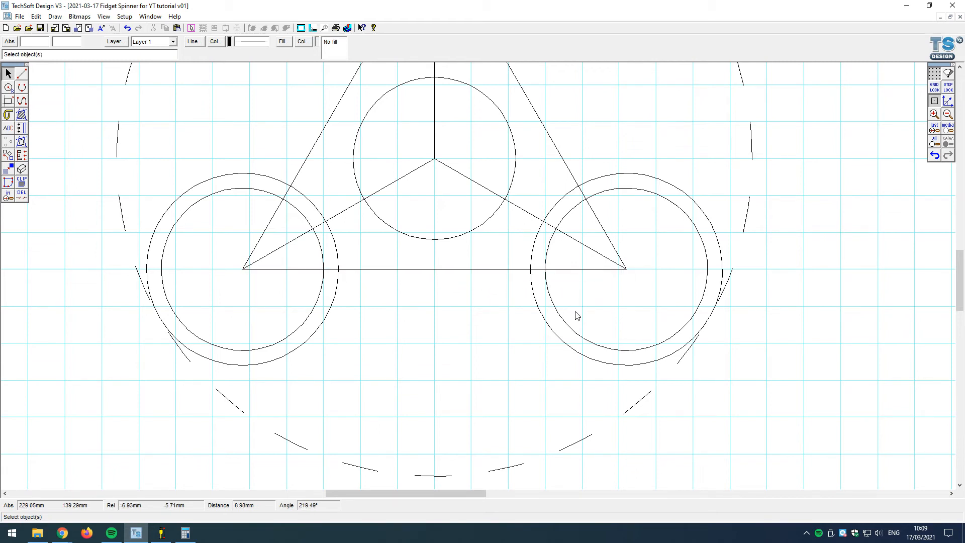
Step: Copy the bearing circles, triangle and lower spokes with point snapping off, and place the duplicate left of the original
scroll(452, 332, "down", 1)
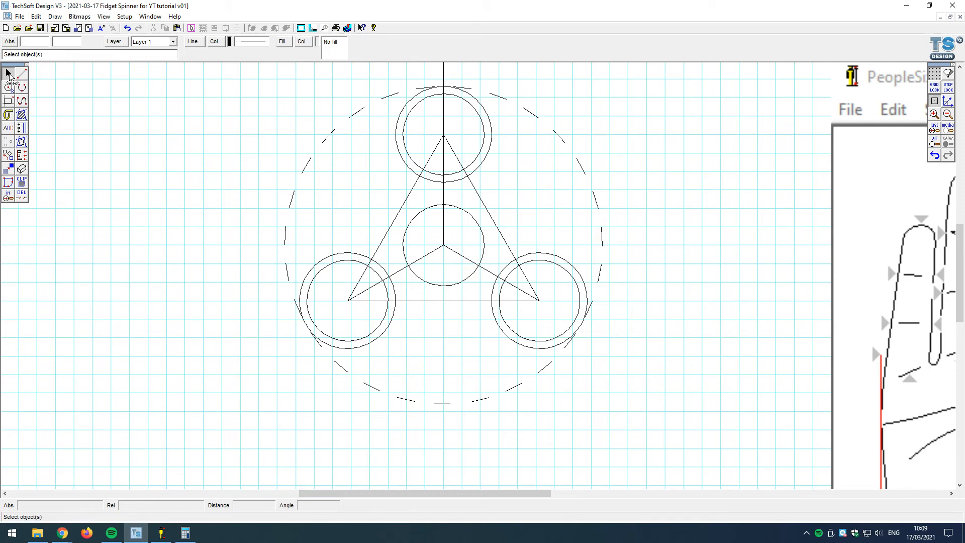
left_click_drag(227, 78, 606, 362)
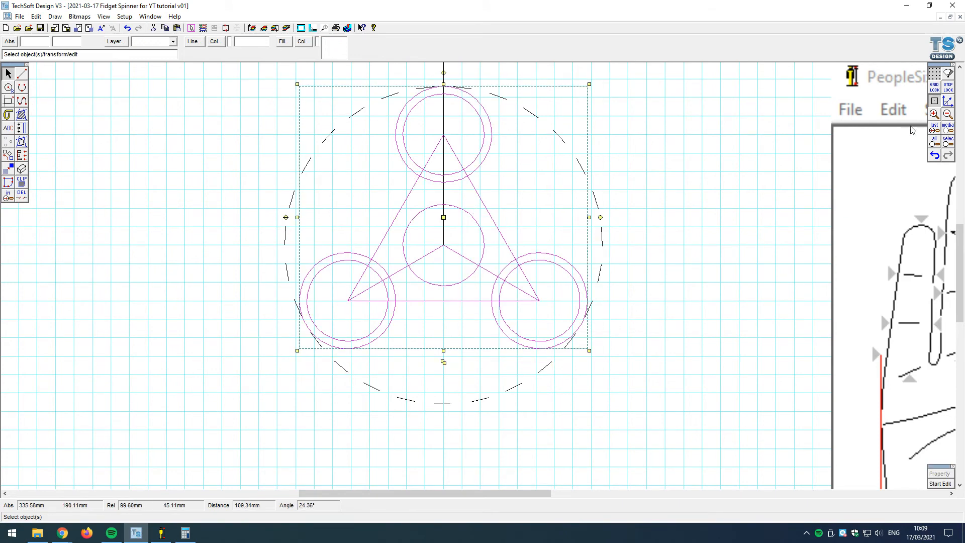
left_click(934, 101)
key("ctrl+c")
key("ctrl+v")
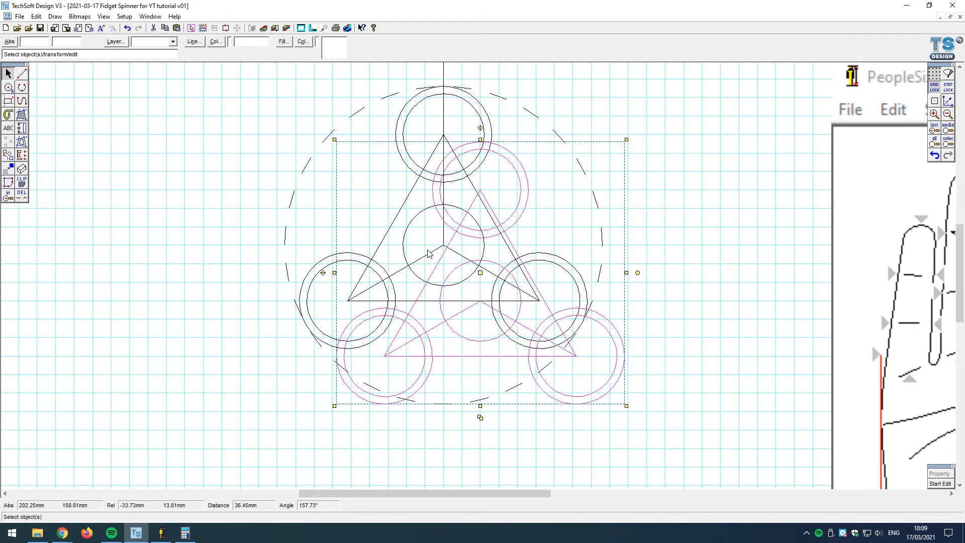
left_click_drag(474, 277, 91, 236)
scroll(403, 259, "down", 1)
Step: Delete the two lower spokes inside the left-hand copy of the spinner
left_click(22, 195)
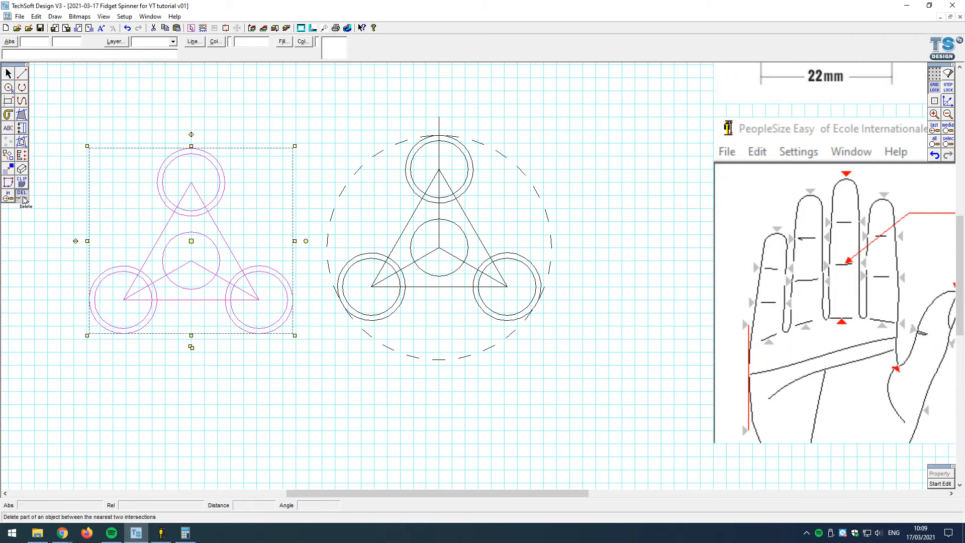
left_click(36, 196)
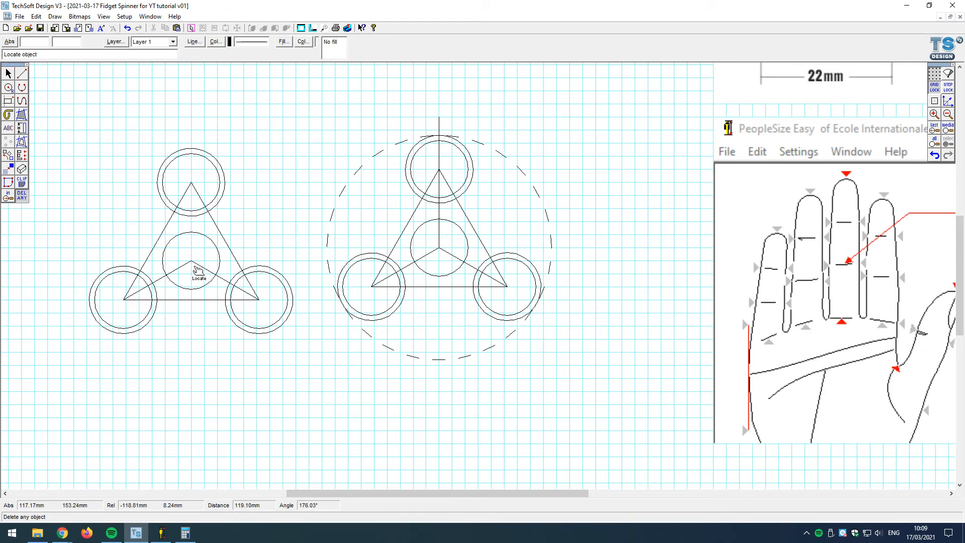
left_click(184, 265)
left_click(200, 267)
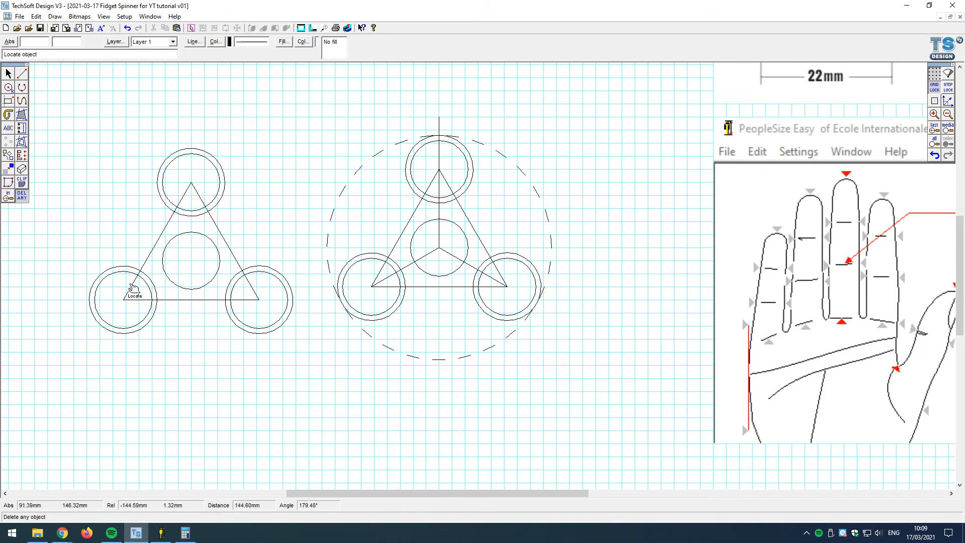
Step: Try deleting the lower-left inner circle and triangle lines of the left-hand copy, and undo those deletions
left_click(122, 278)
left_click(133, 286)
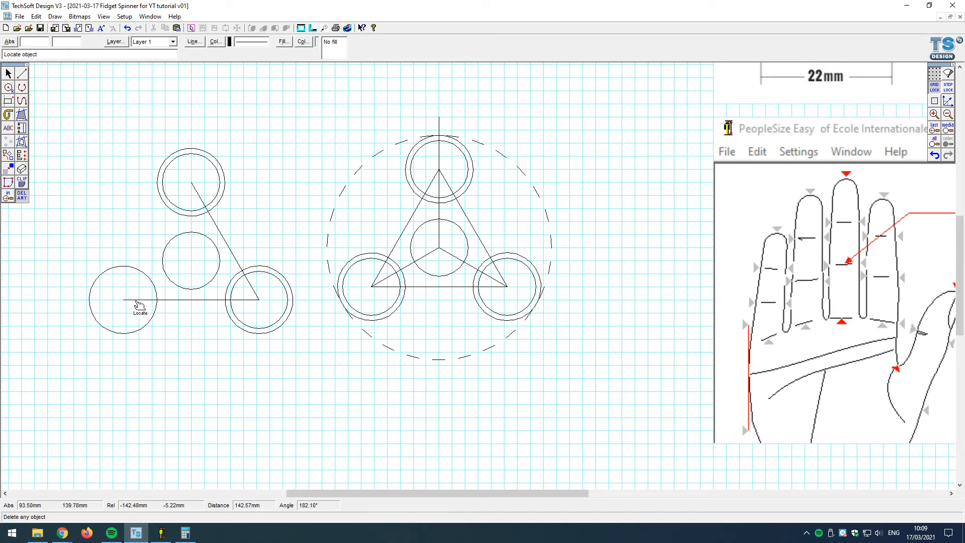
left_click(137, 300)
left_click(934, 155)
left_click(934, 155)
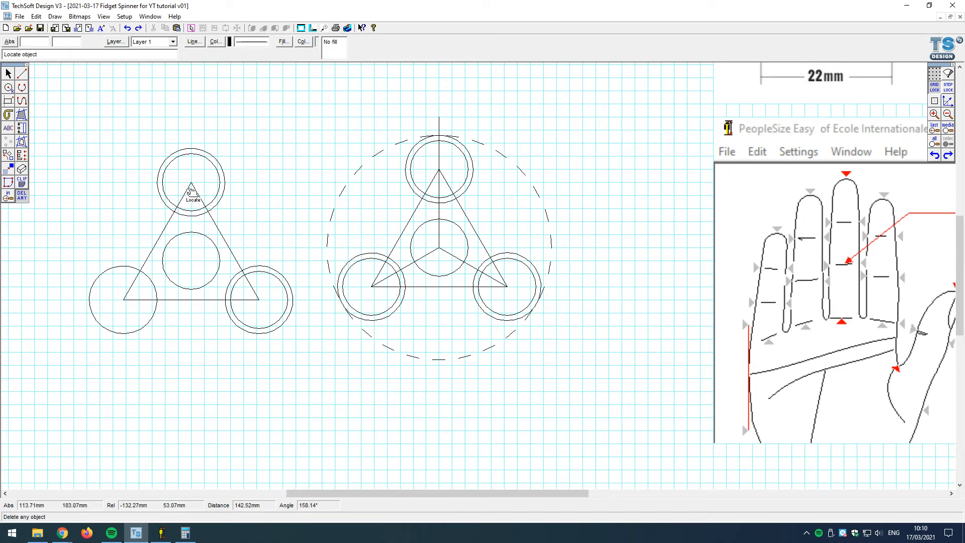
left_click(132, 286)
left_click(934, 155)
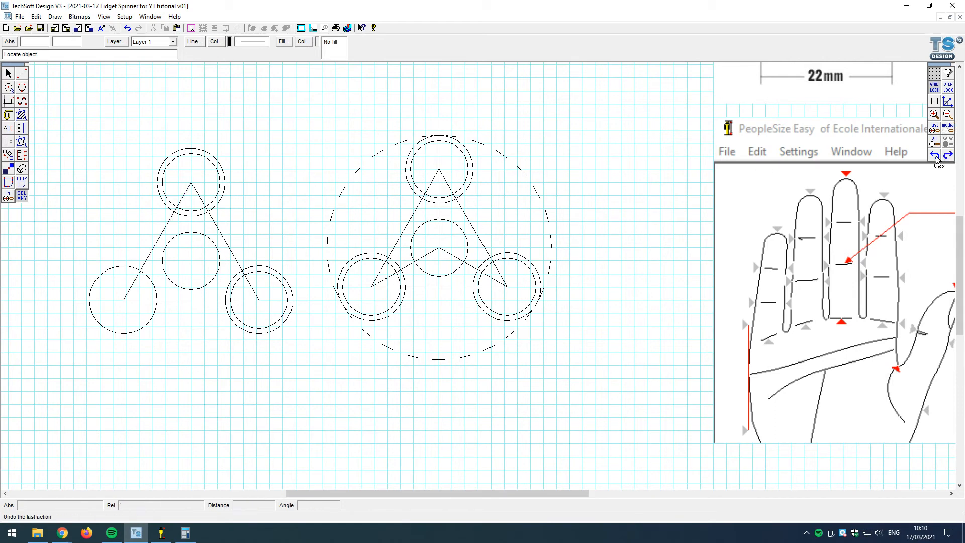
left_click(933, 155)
left_click(947, 156)
left_click(947, 156)
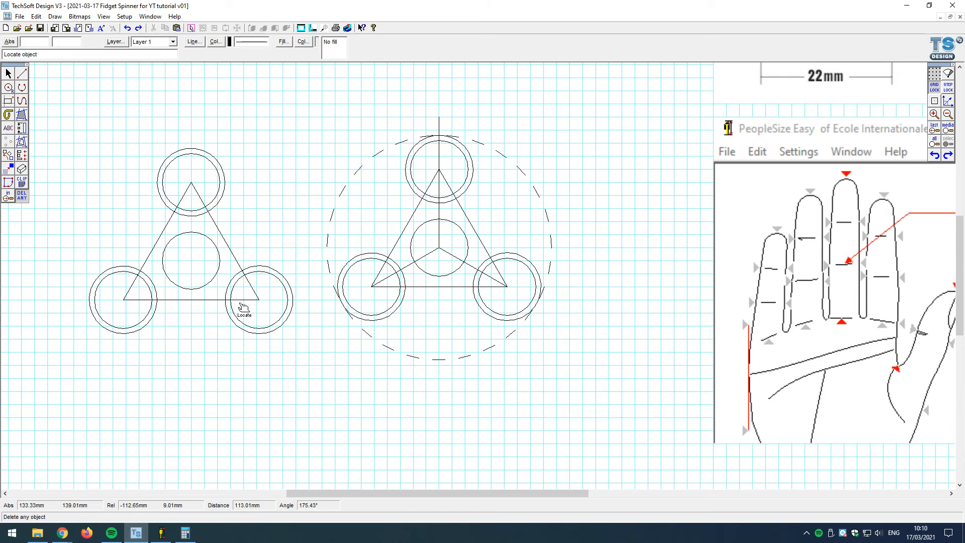
left_click(243, 306)
left_click(934, 155)
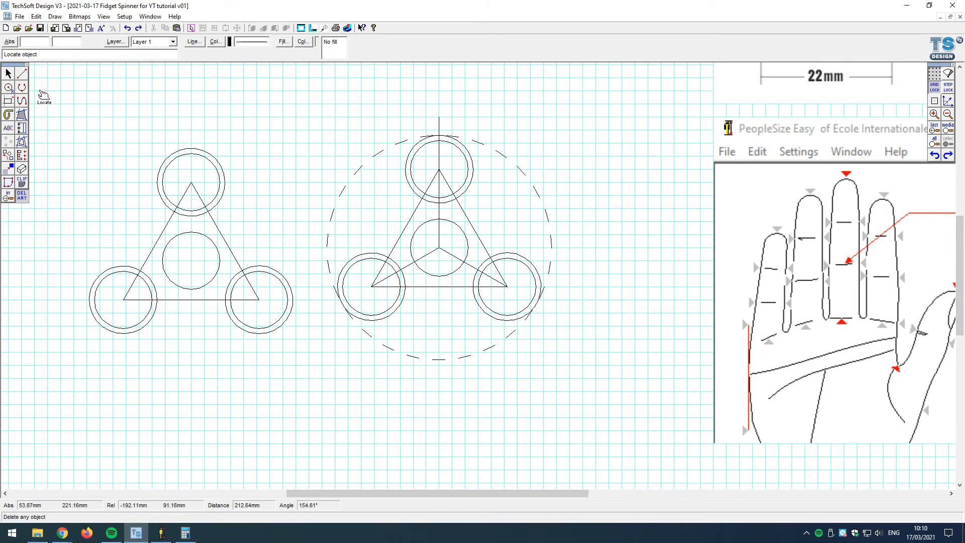
Step: Delete the three triangle sides joining the bearing centres from the original spinner
left_click(13, 78)
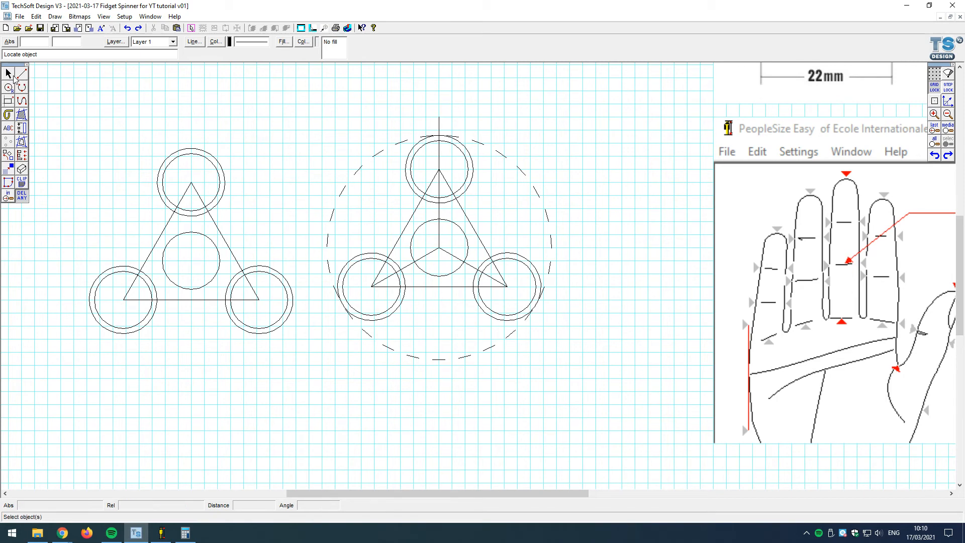
left_click(405, 231)
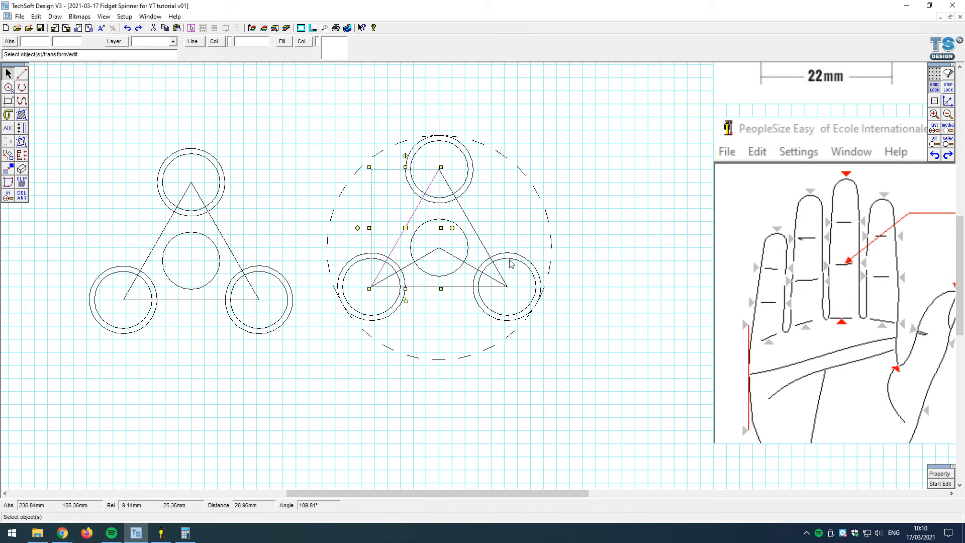
key("Delete")
left_click(472, 228)
key("Delete")
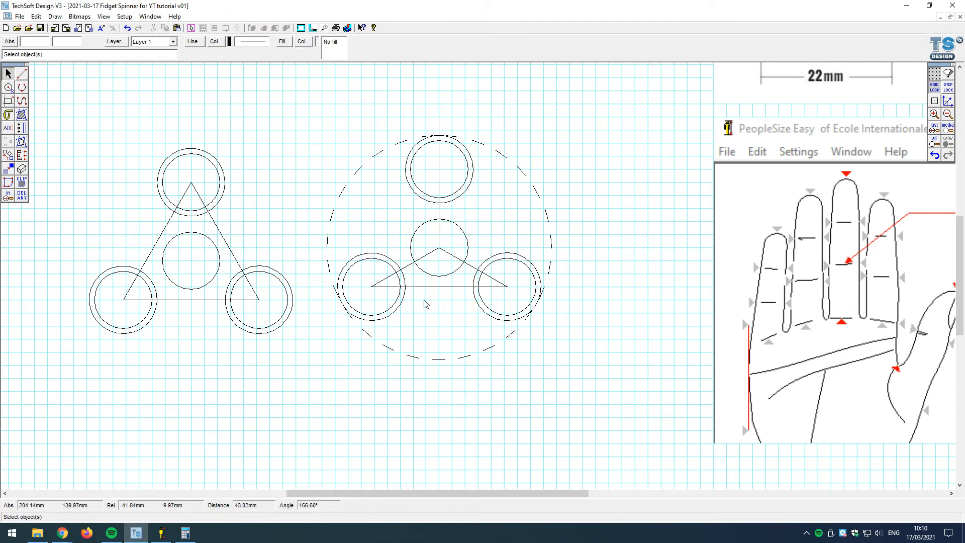
left_click(423, 287)
key("Delete")
Step: Delete the two lower spokes and the vertical centre line from the original spinner
left_click(405, 267)
key("Delete")
left_click(472, 266)
key("Delete")
left_click(440, 236)
key("Delete")
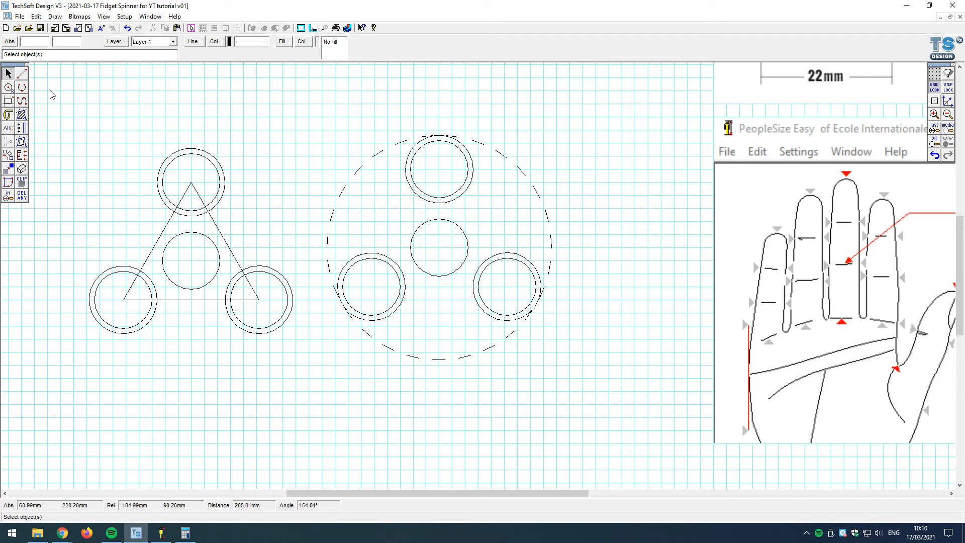
Step: Draw three tangent lines along the outside of the original's outer circles, connecting each pair of arms
left_click(23, 76)
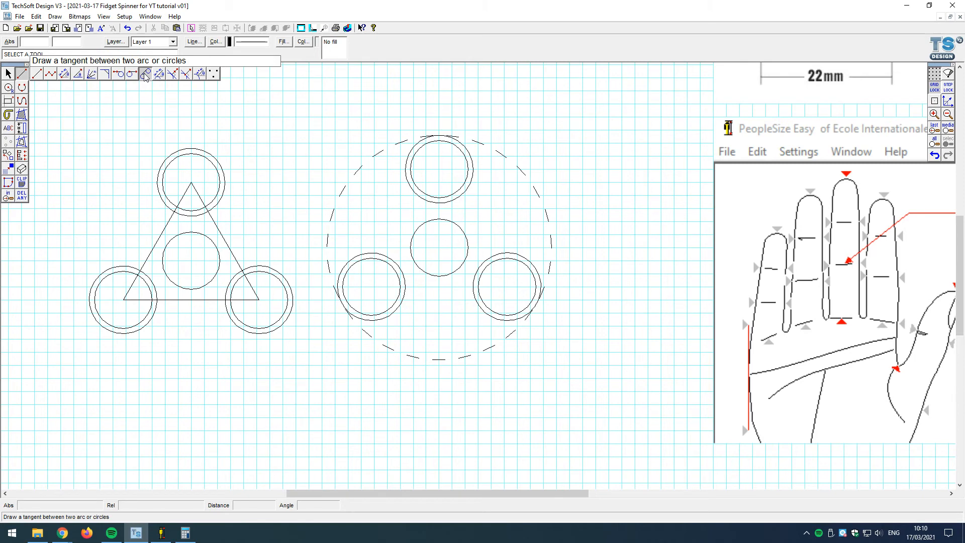
left_click(145, 75)
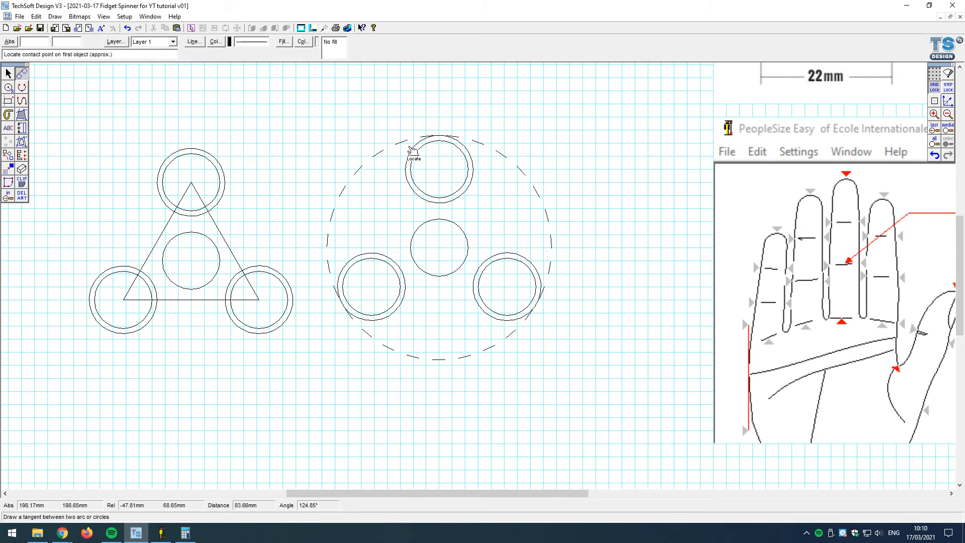
left_click(414, 151)
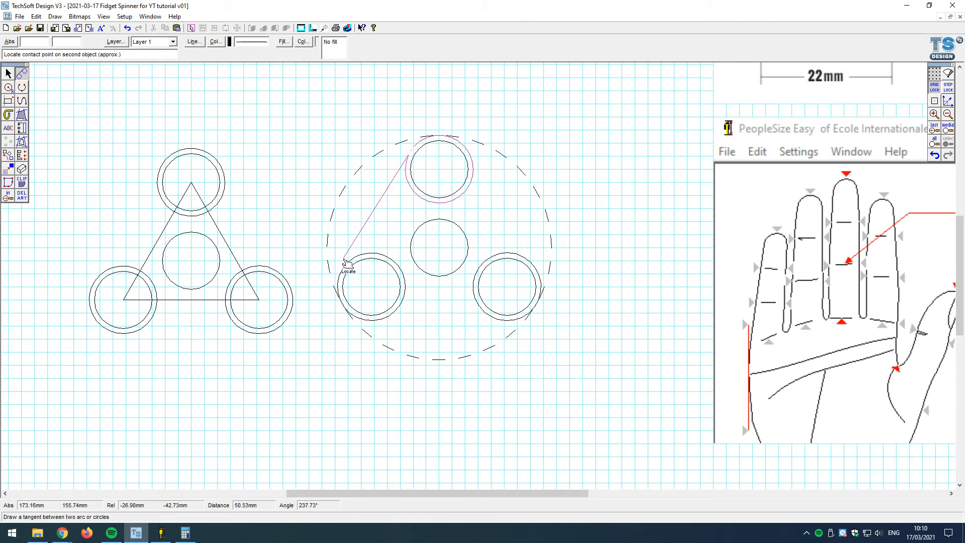
left_click(347, 265)
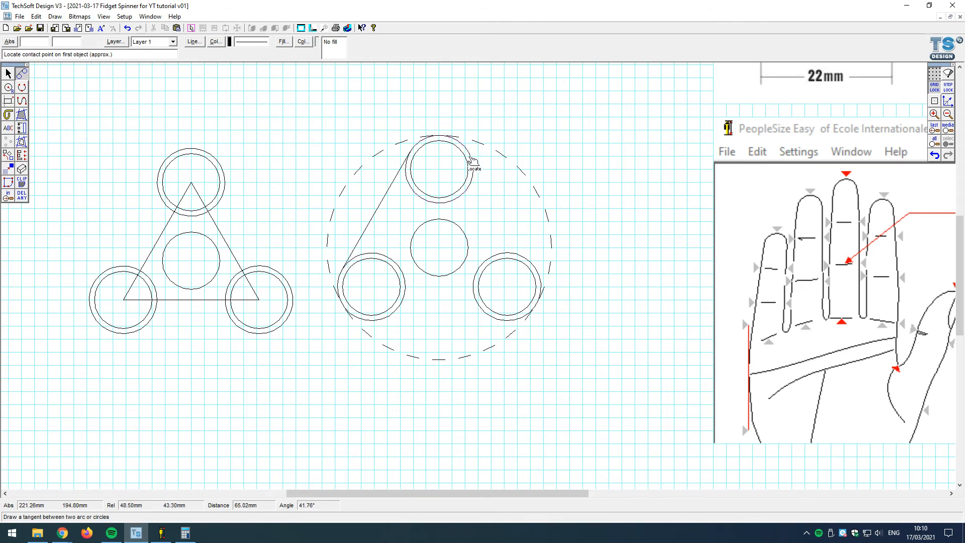
left_click(484, 173)
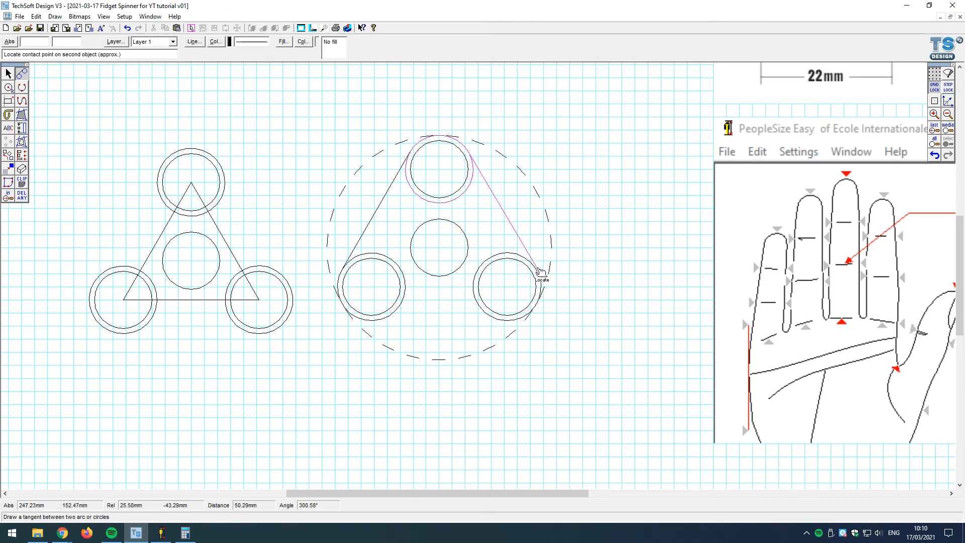
left_click(540, 272)
left_click(507, 323)
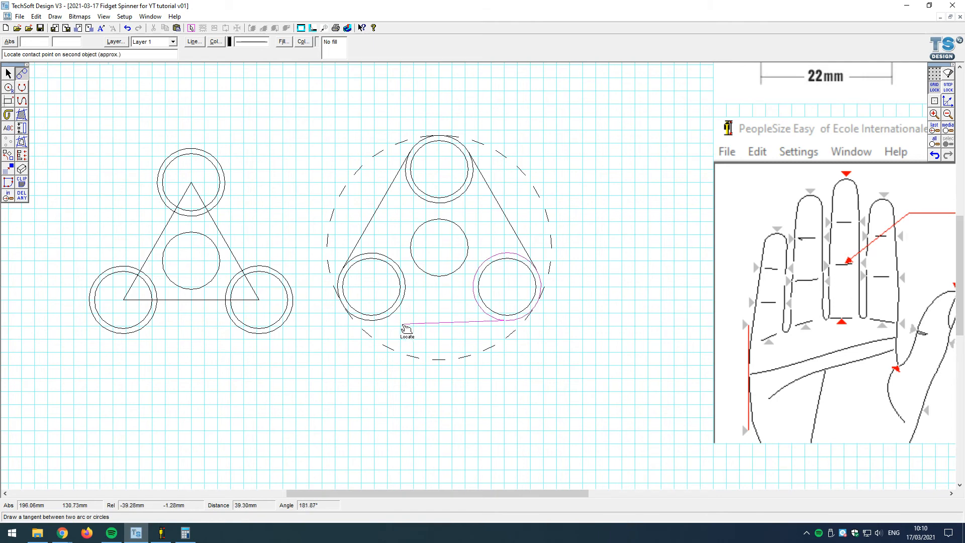
left_click(405, 327)
Step: Copy the original's circles and tangent lines without the dashed circle, and place the duplicate below the left-hand triangle version
left_click(8, 74)
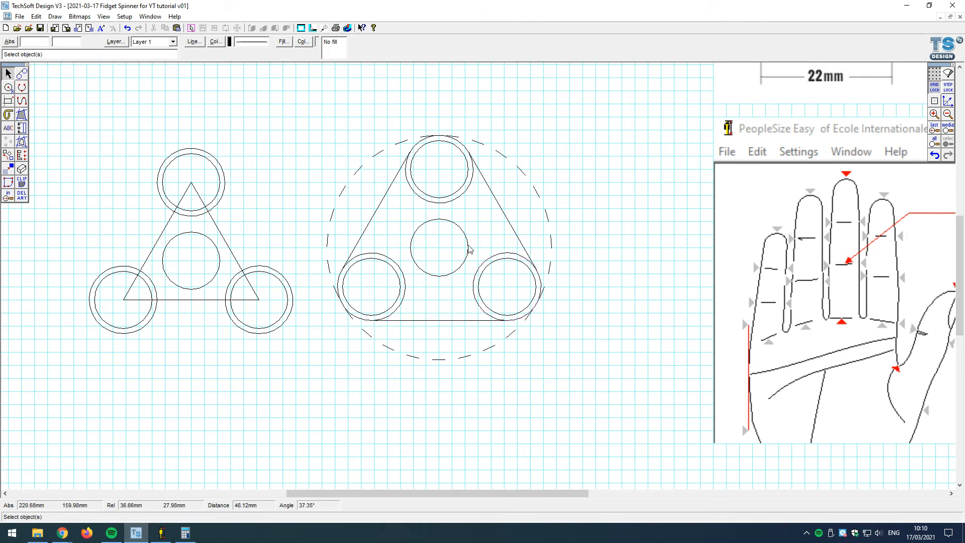
left_click_drag(332, 120, 558, 342)
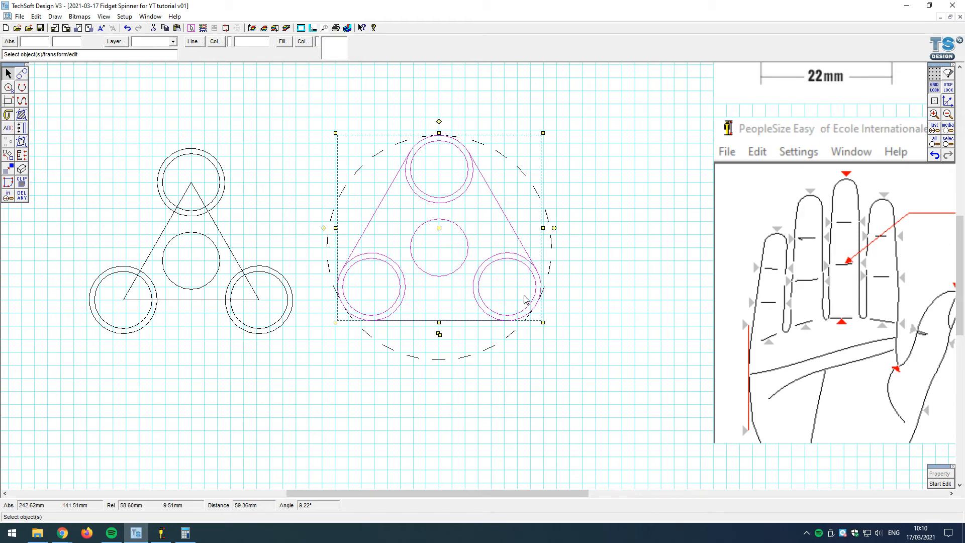
key("ctrl+c")
key("ctrl+v")
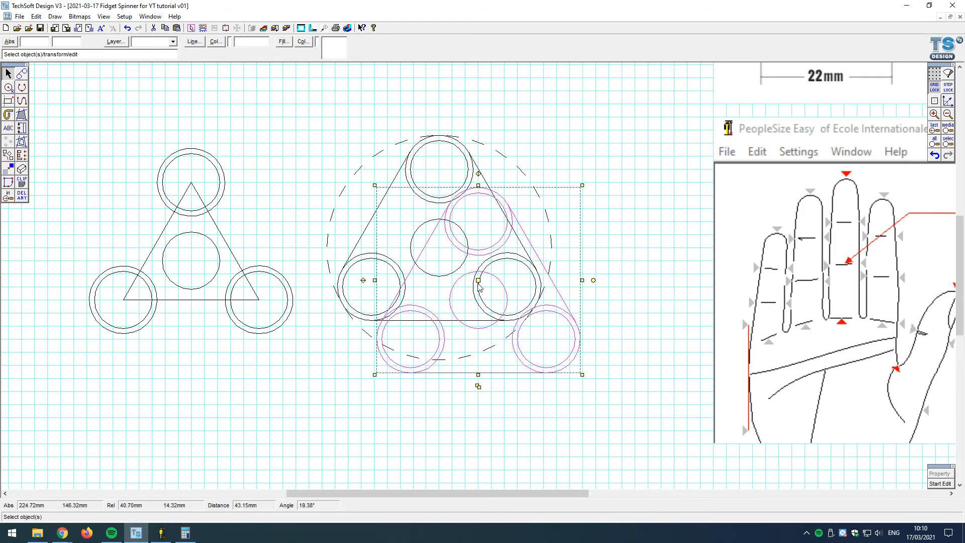
left_click_drag(477, 286, 188, 436)
scroll(176, 270, "down", 1)
left_click(334, 414)
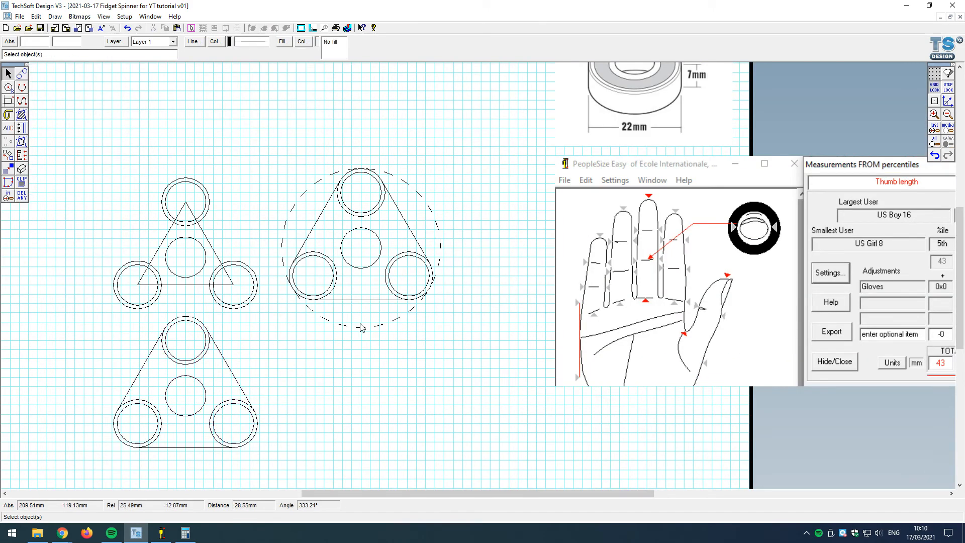
Step: Delete the three tangent lines from the original spinner inside the dashed circle
scroll(365, 219, "up", 1)
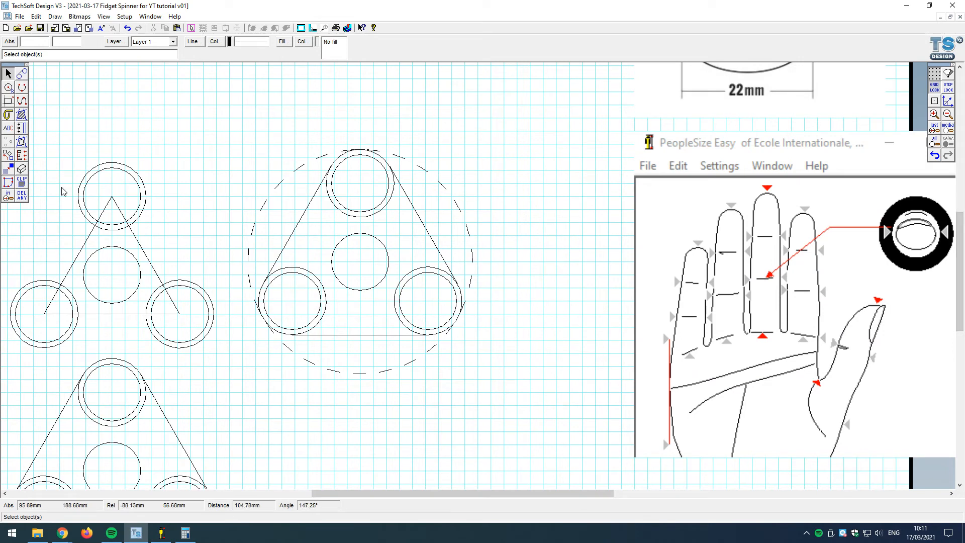
left_click(21, 195)
left_click(298, 226)
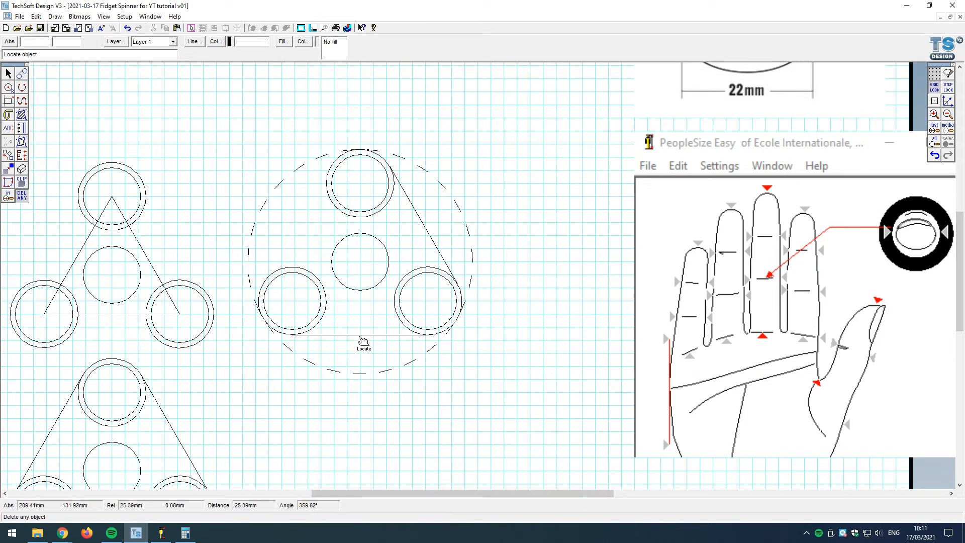
left_click(359, 335)
left_click(433, 235)
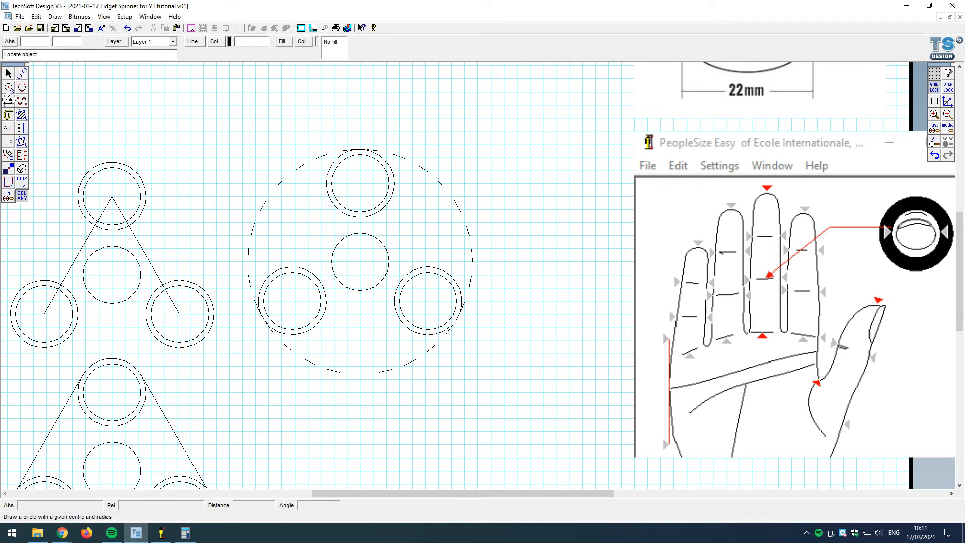
Step: Try a circle tangential to the original's upper and lower-left outer circles, inspect the contact point and undo the circle
left_click(8, 87)
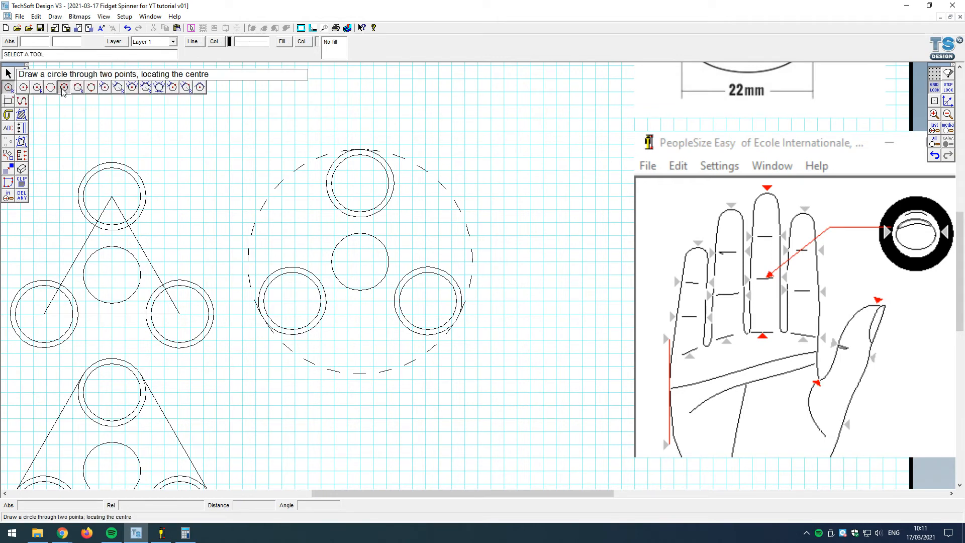
left_click(133, 88)
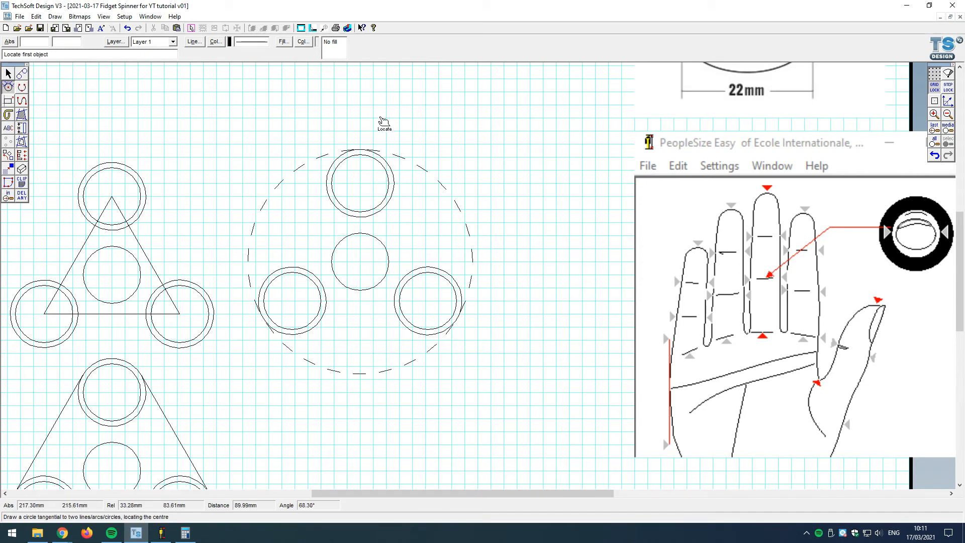
left_click(332, 201)
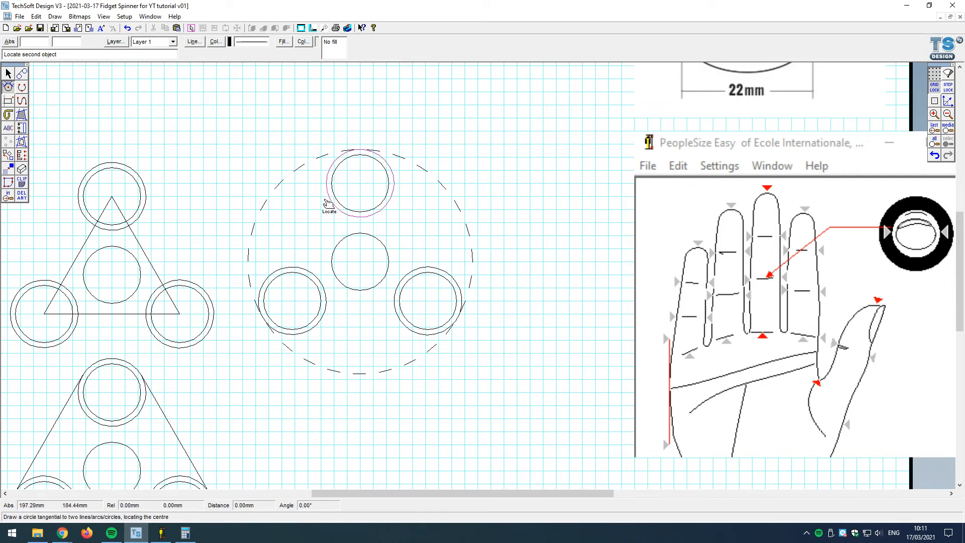
left_click(284, 265)
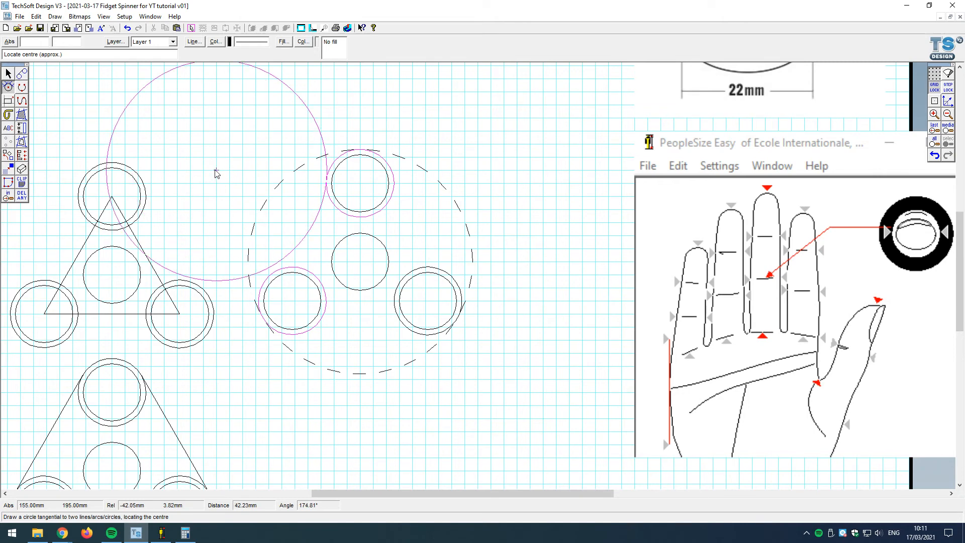
left_click(265, 206)
scroll(286, 277, "up", 2)
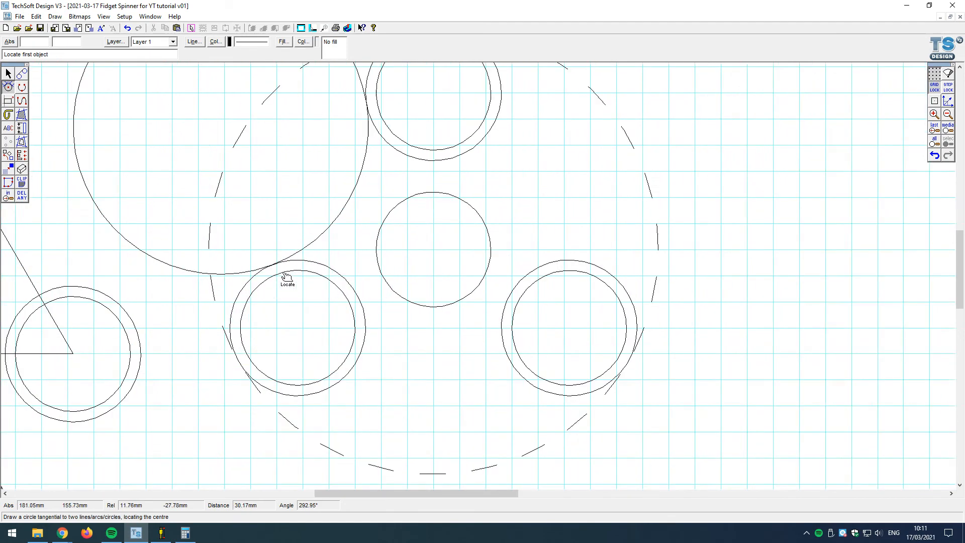
scroll(272, 266, "up", 4)
scroll(255, 252, "down", 2)
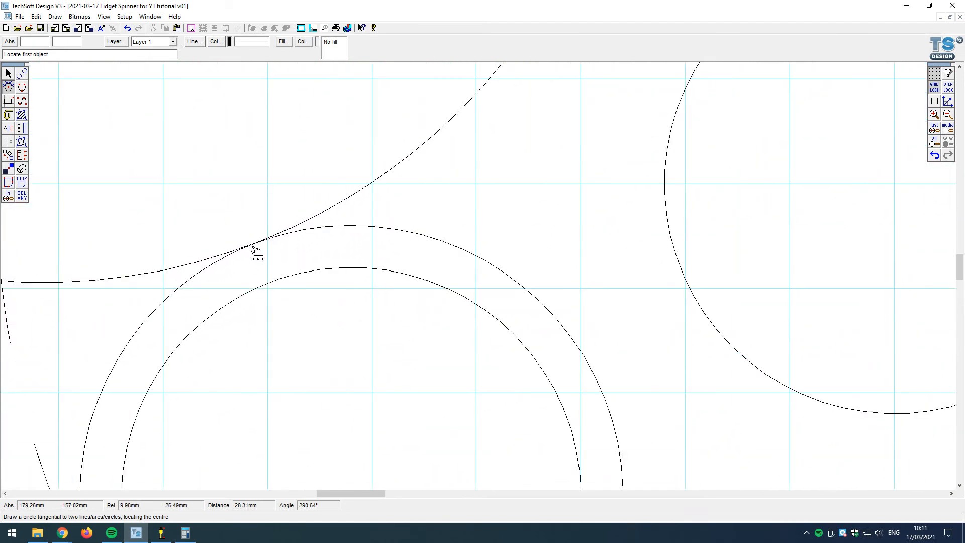
scroll(256, 250, "down", 4)
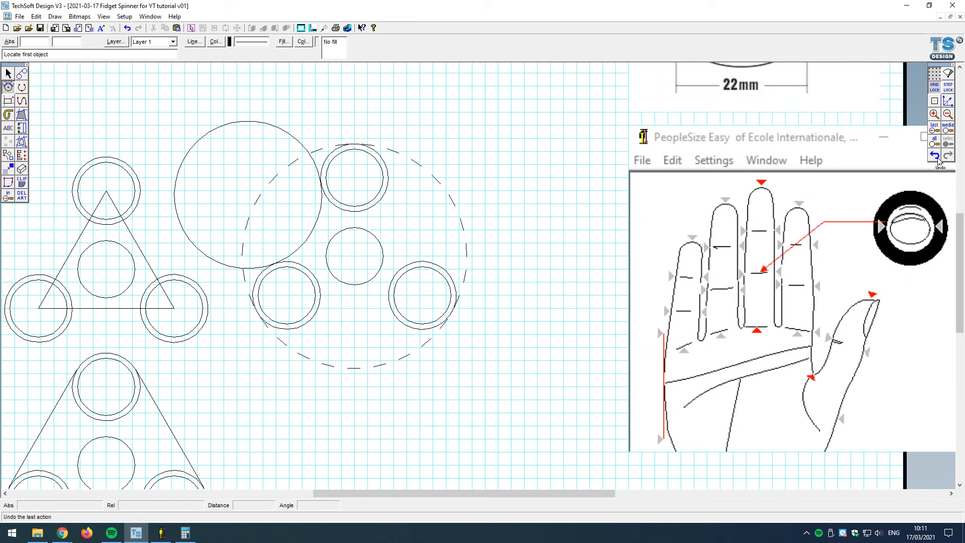
left_click(937, 157)
Step: Draw a circle tangential to the original's upper and lower-left outer circles, with its centre outside the spinner at the upper left
left_click(322, 189)
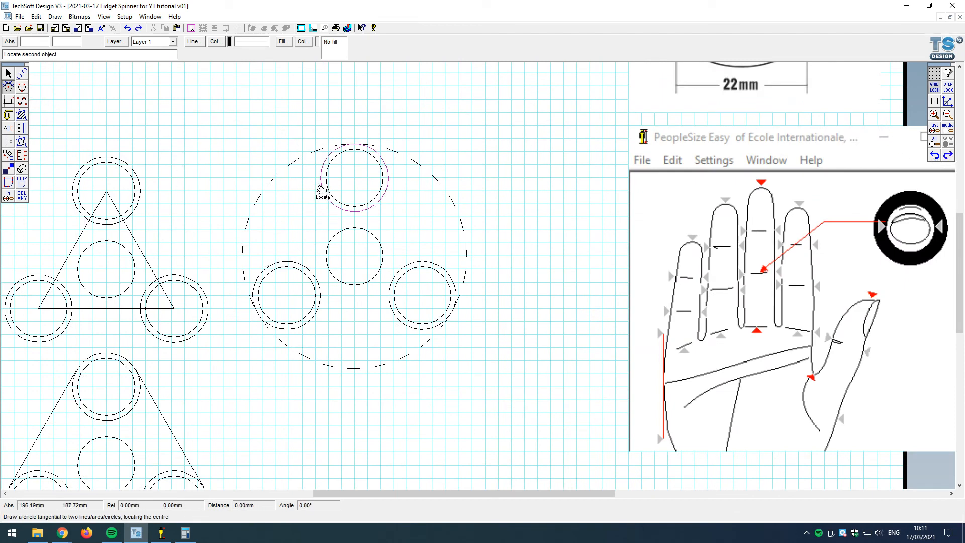
left_click(291, 256)
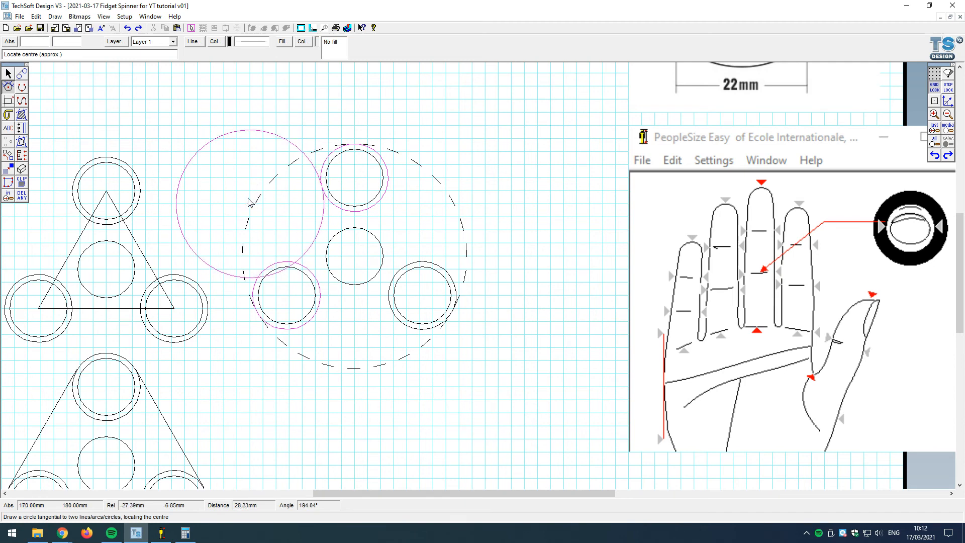
left_click(248, 197)
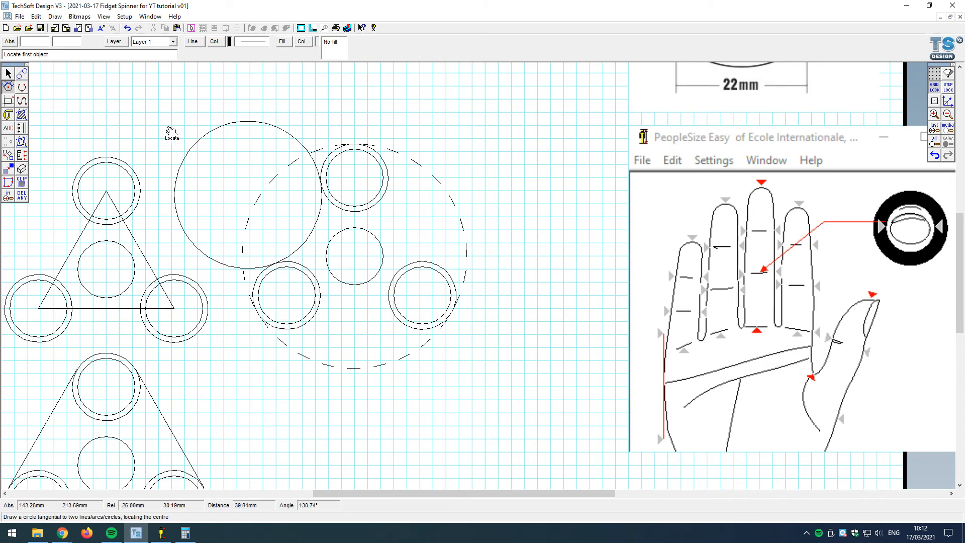
Step: Replace the upper-left tangential circle with one about 32 mm in radius, touching the upper and lower-left outer circles and centred farther out
left_click(934, 155)
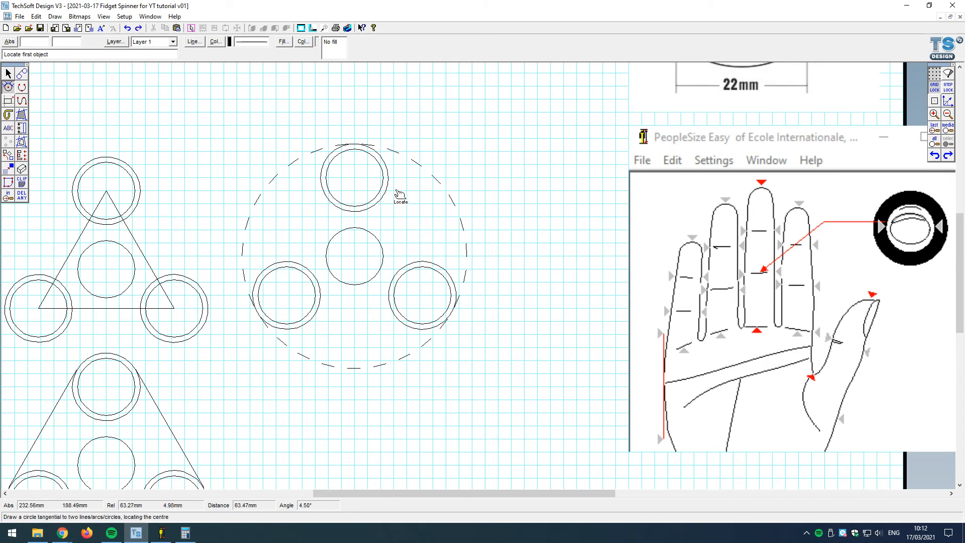
left_click(323, 197)
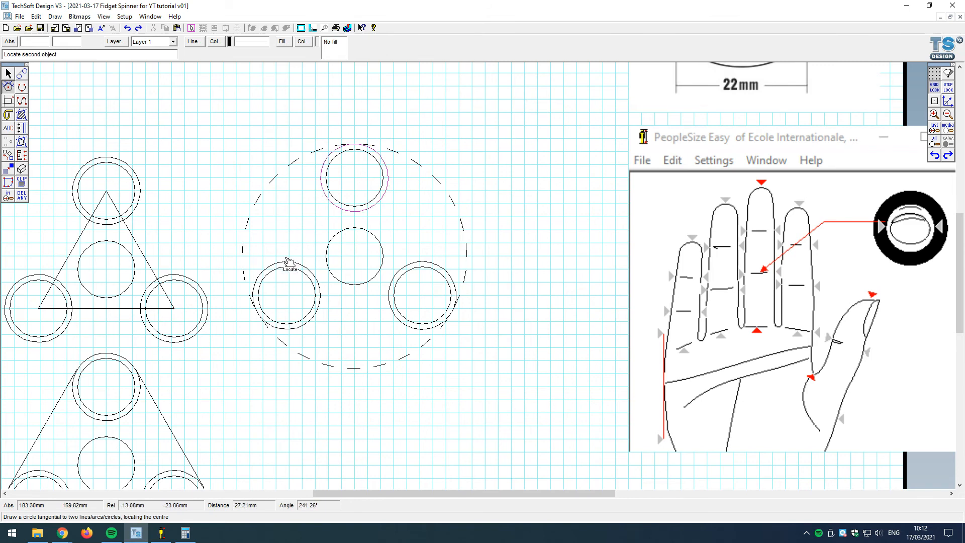
left_click(287, 261)
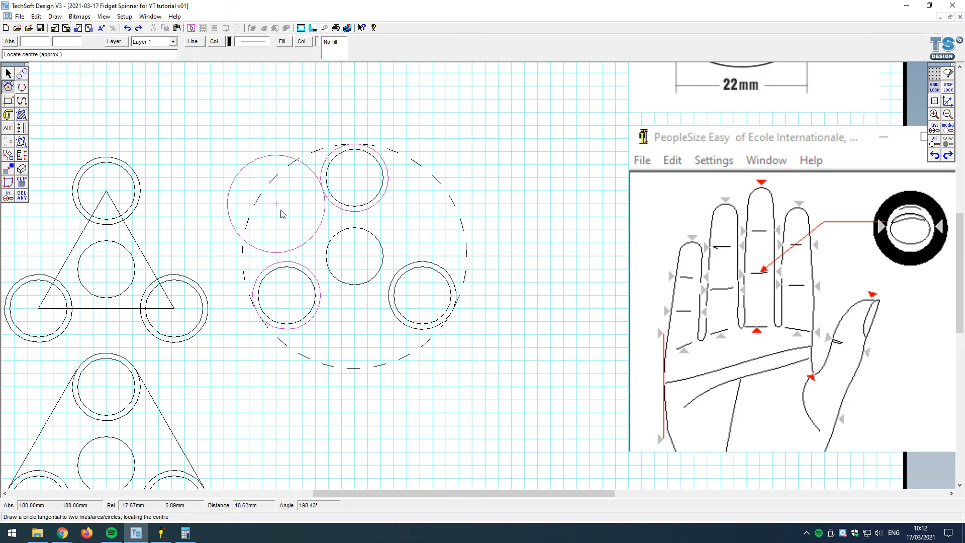
left_click(236, 194)
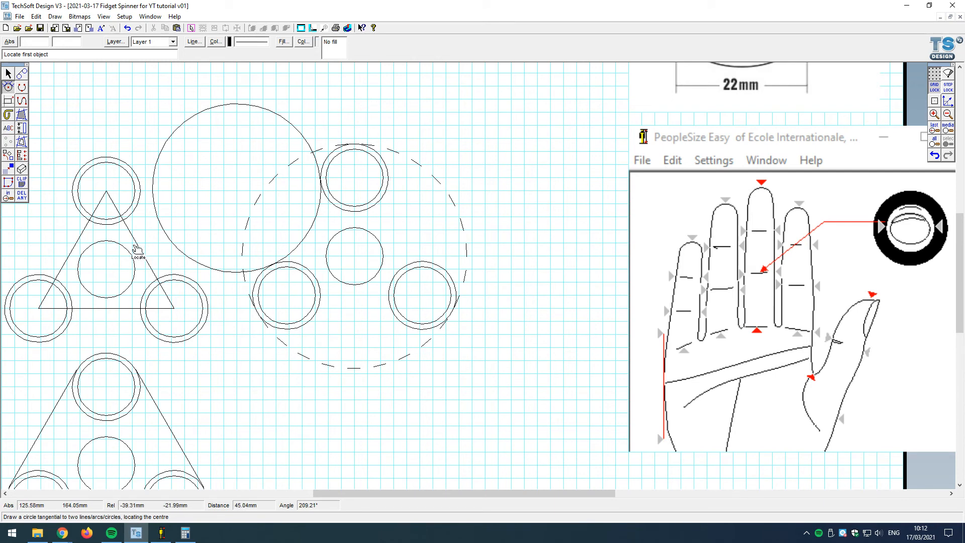
Step: Trim the upper-left tangential circle to the inward-curving arc between the two outer circles, and select that arc
left_click(22, 197)
left_click(46, 199)
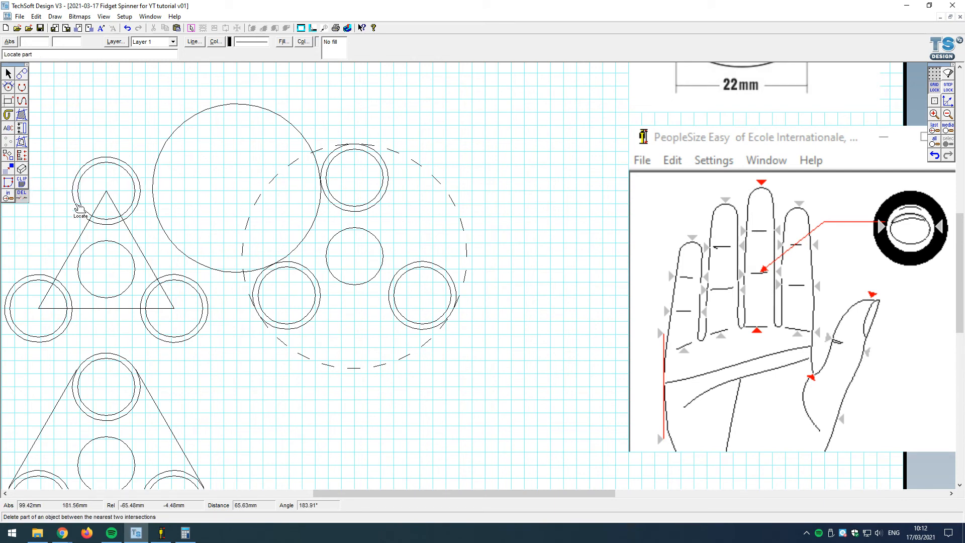
left_click(295, 129)
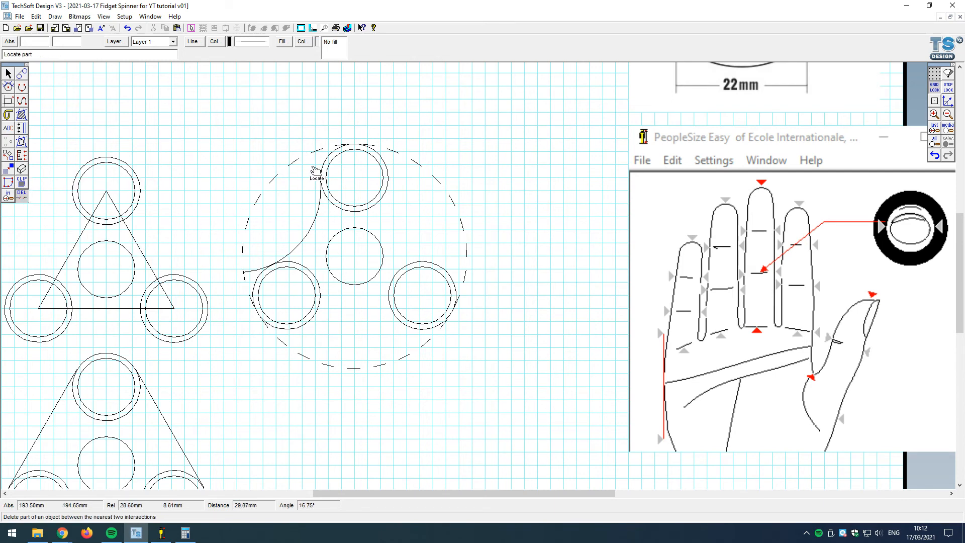
left_click(251, 271)
left_click(9, 73)
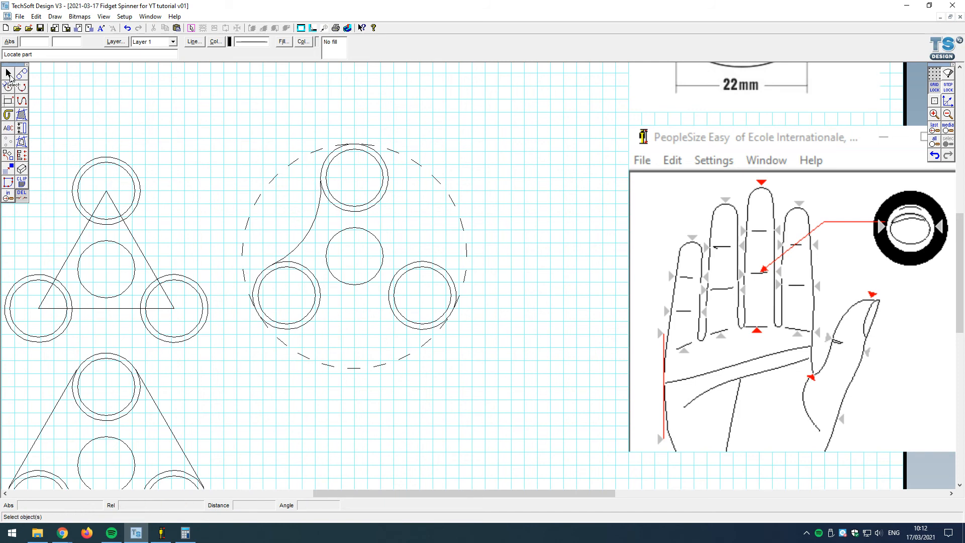
left_click(8, 74)
left_click(320, 231)
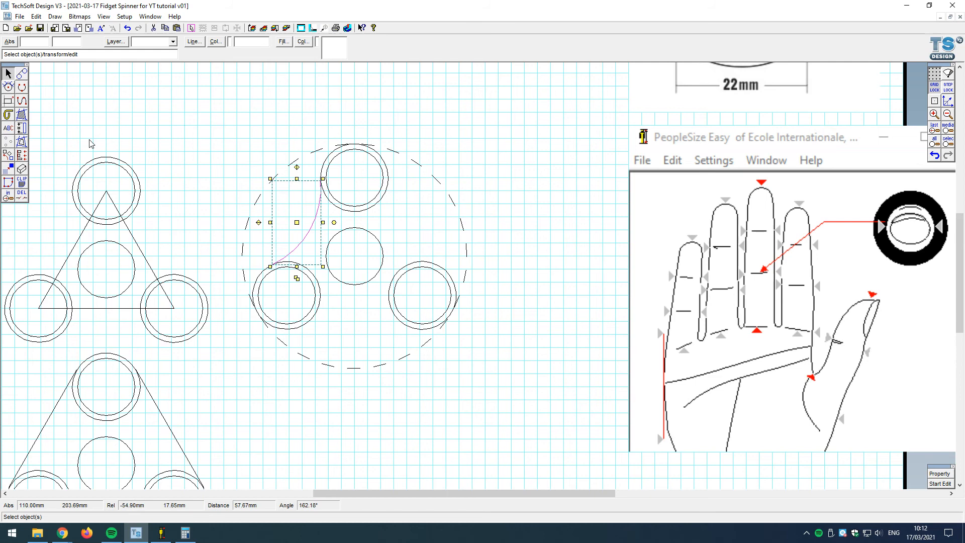
Step: Draw freehand tangential circles for the other two sides, about 37 mm in radius at the upper right and about 23 mm at the bottom
left_click(8, 86)
left_click(381, 197)
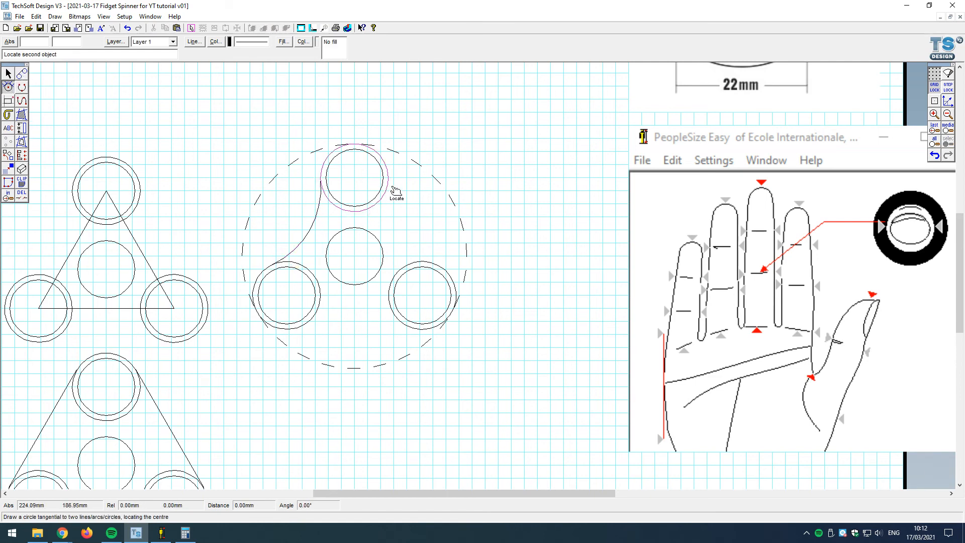
left_click(437, 267)
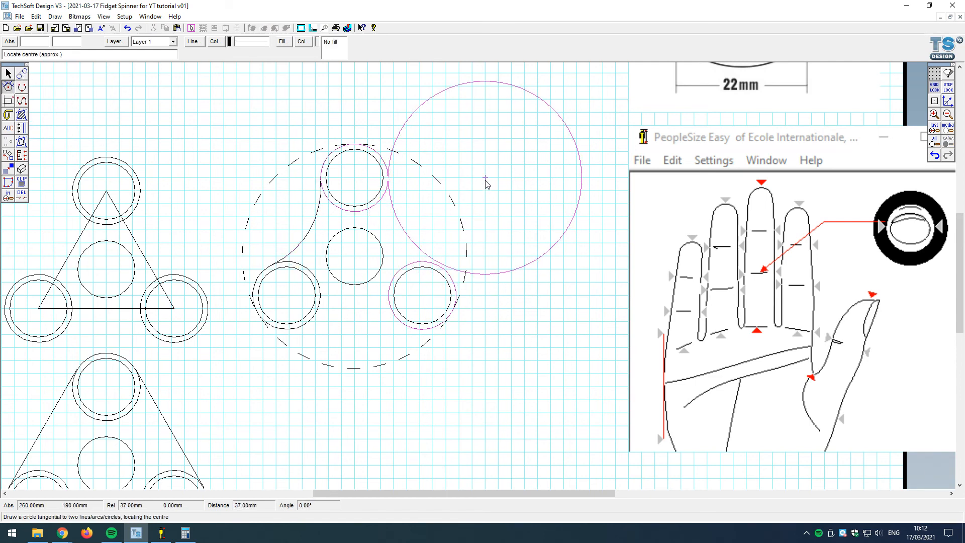
left_click(485, 182)
left_click(399, 328)
left_click(318, 330)
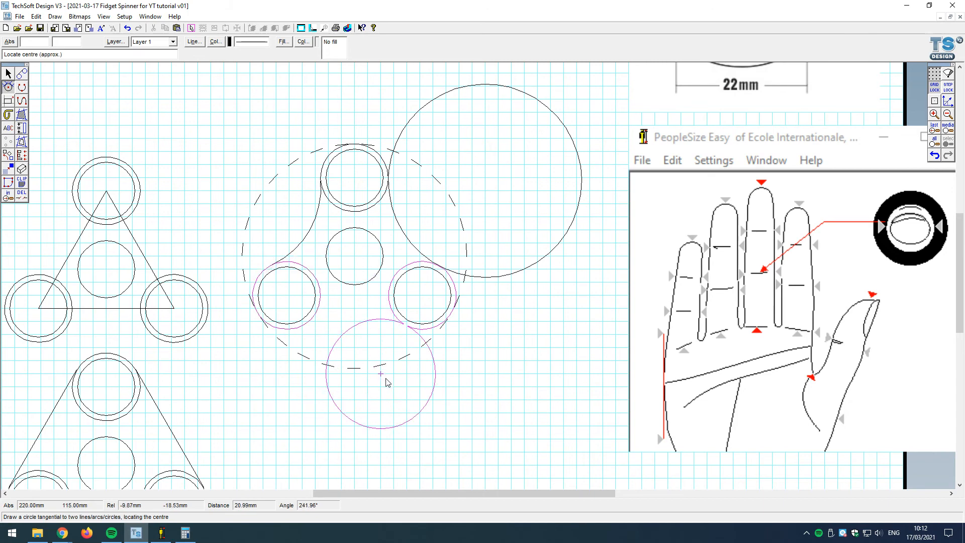
left_click(354, 365)
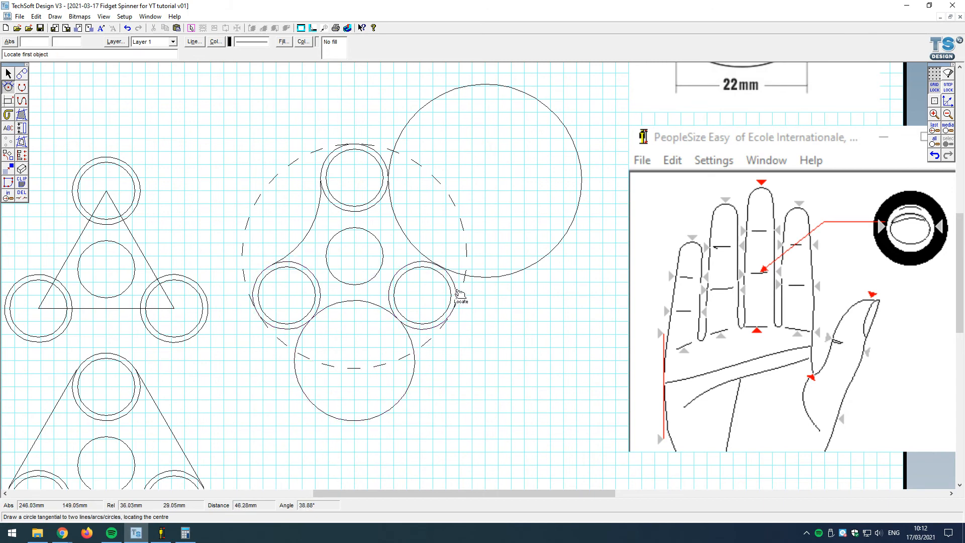
Step: Trim the upper-right and bottom tangential circles to the arcs that join the neighbouring outer circles
left_click(22, 197)
left_click(303, 395)
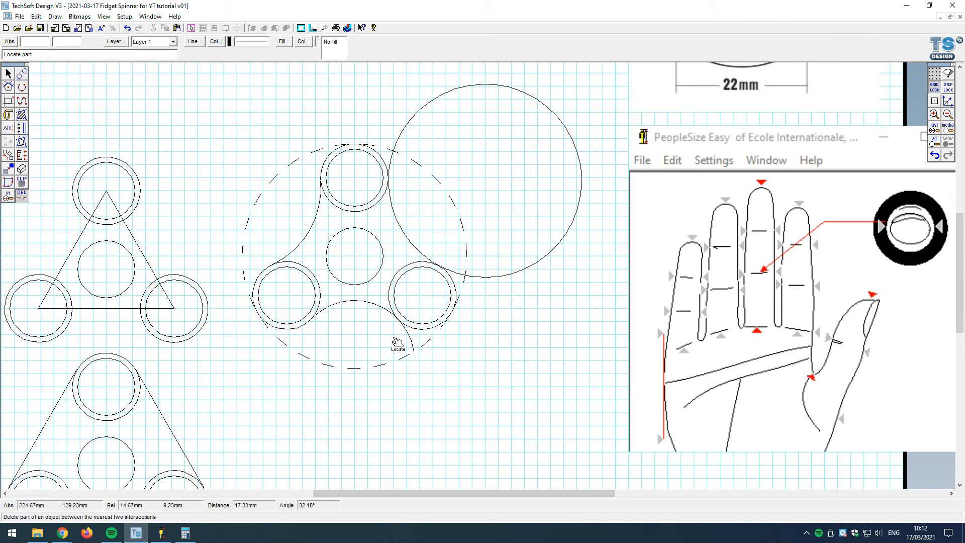
left_click(503, 274)
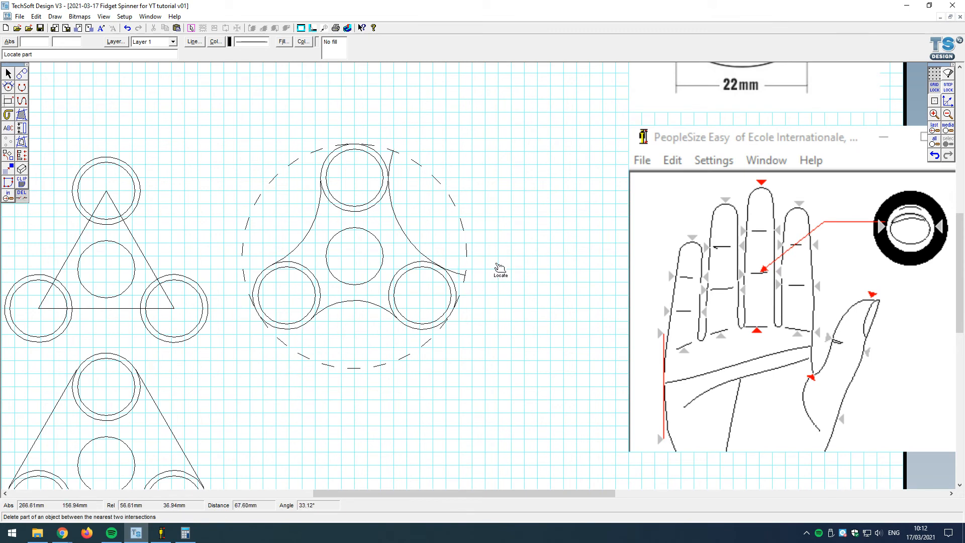
left_click(397, 164)
left_click(459, 276)
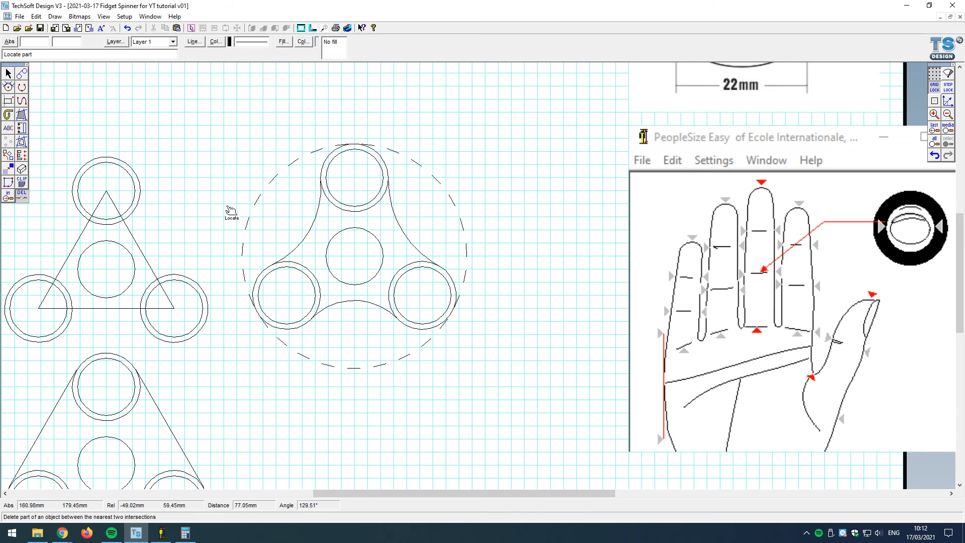
Step: Add radius dimensions to the three side arcs of the spinner inside the dashed circle
left_click(21, 129)
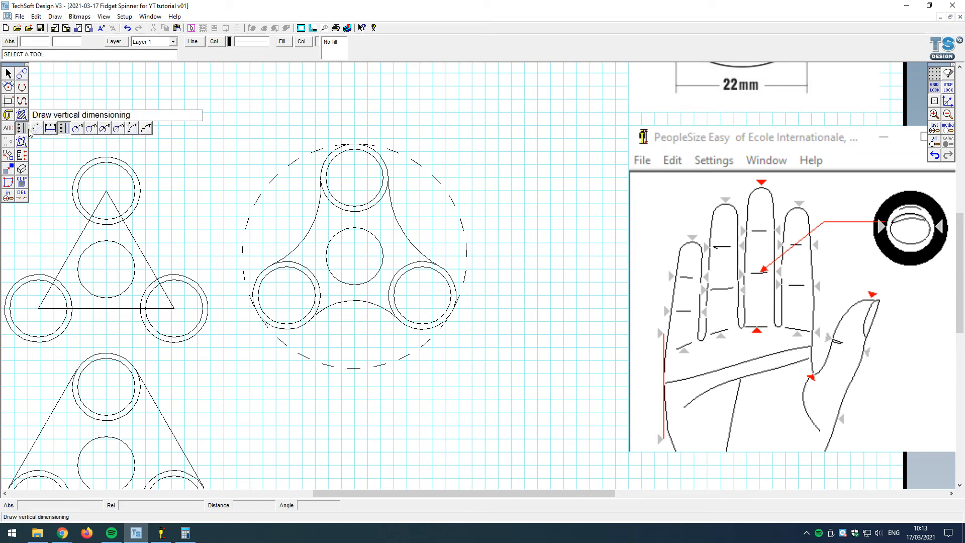
left_click(91, 129)
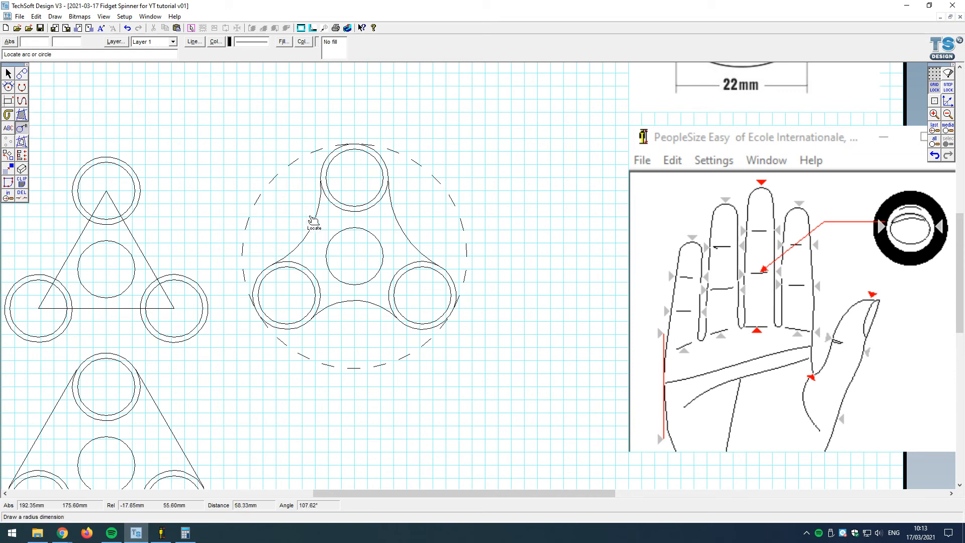
left_click(406, 232)
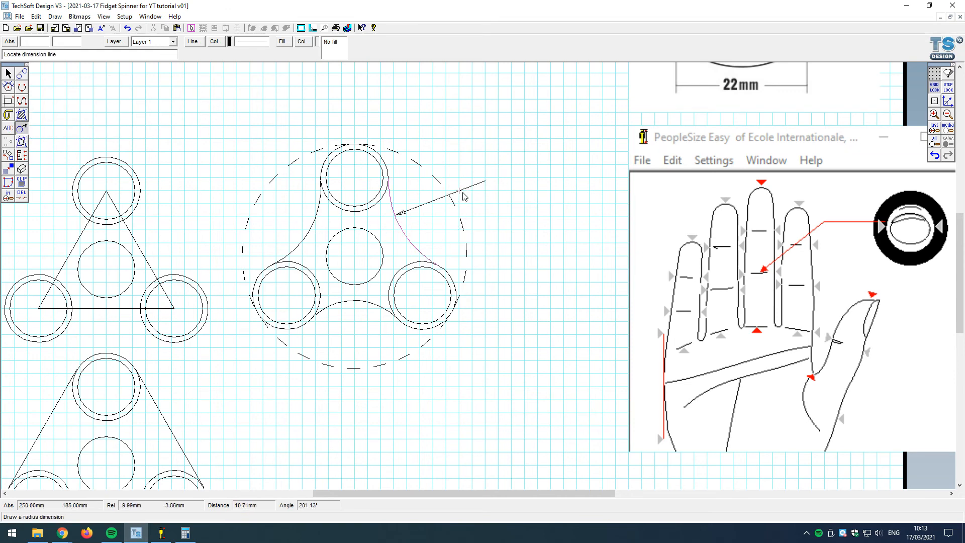
left_click(463, 196)
left_click(366, 305)
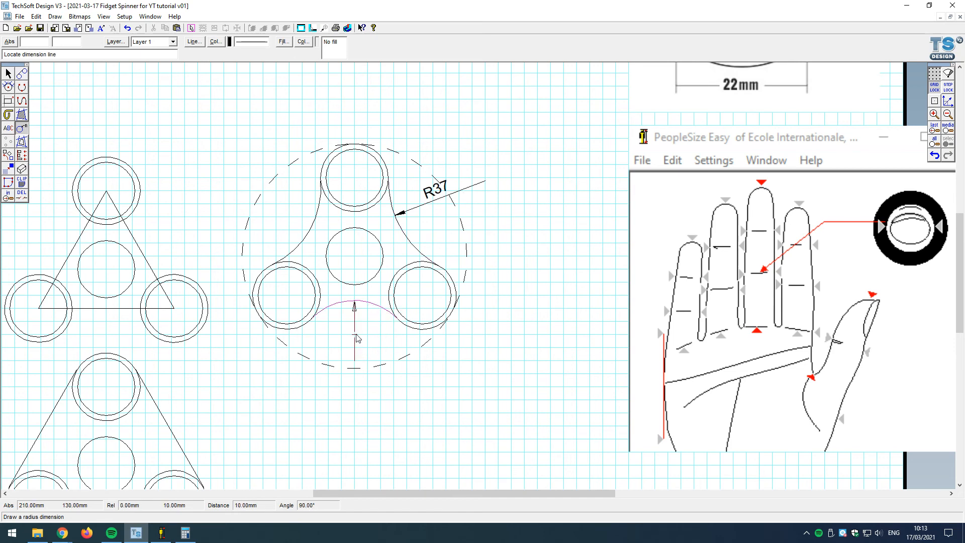
left_click(377, 327)
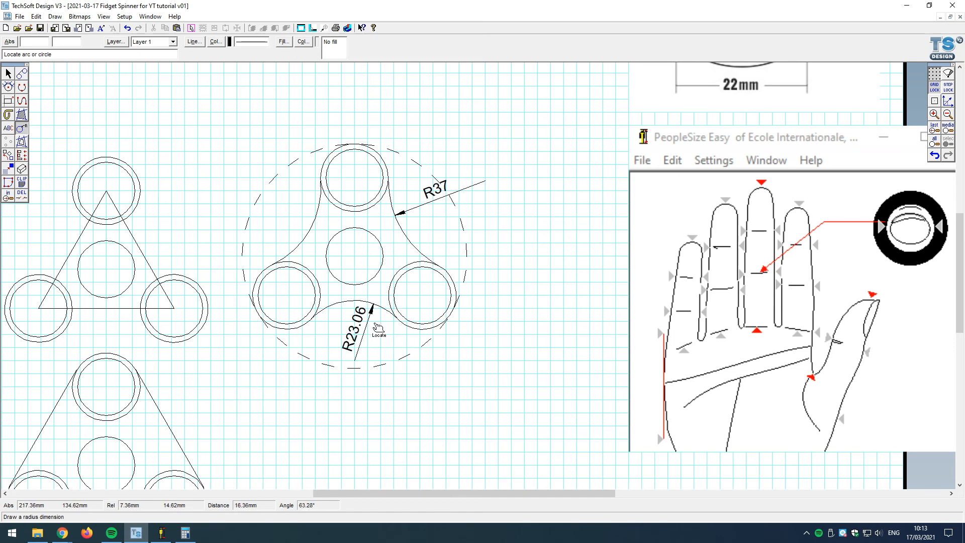
left_click(298, 247)
left_click(273, 227)
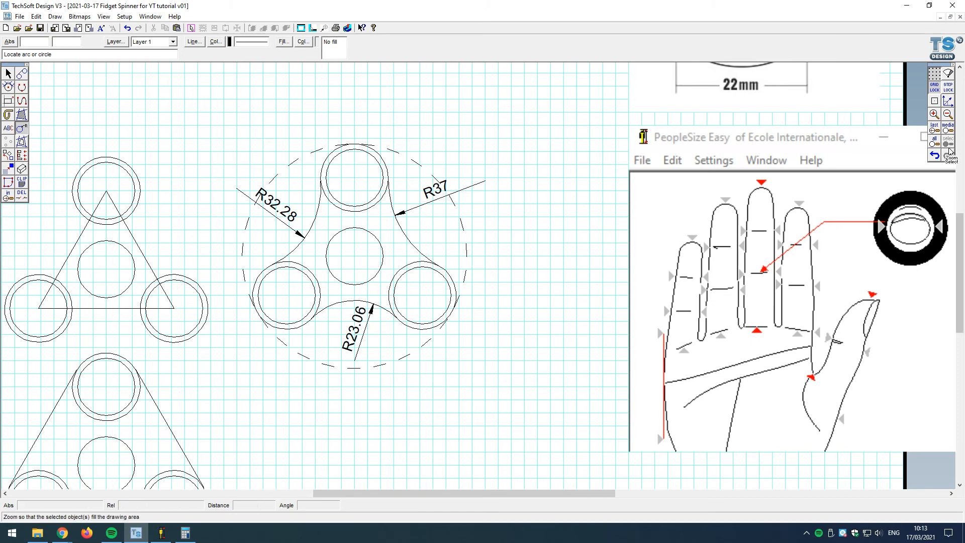
Step: Undo the three radius dimensions, the trims and the two freehand tangential circles, keeping only the upper-left arc
left_click(933, 156)
left_click(934, 155)
left_click(933, 155)
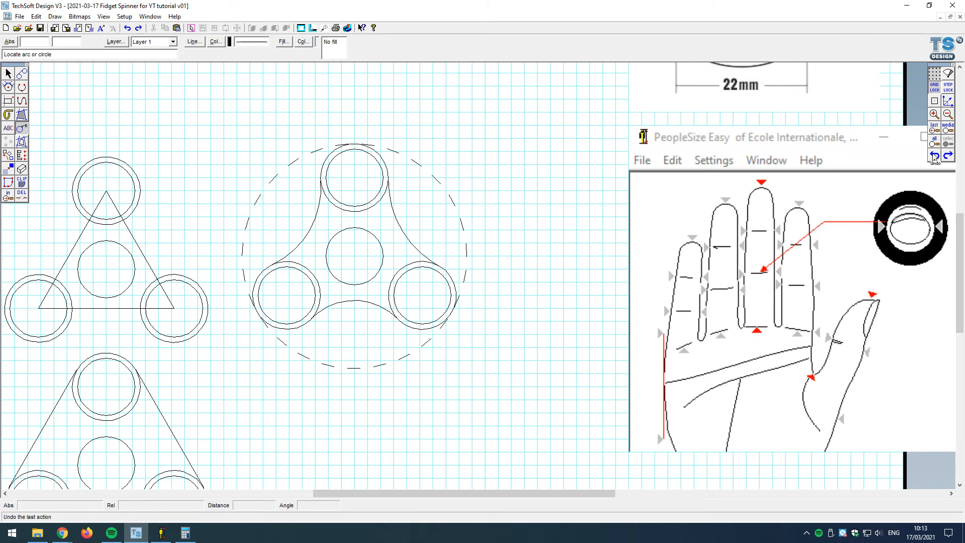
left_click(934, 156)
left_click(935, 156)
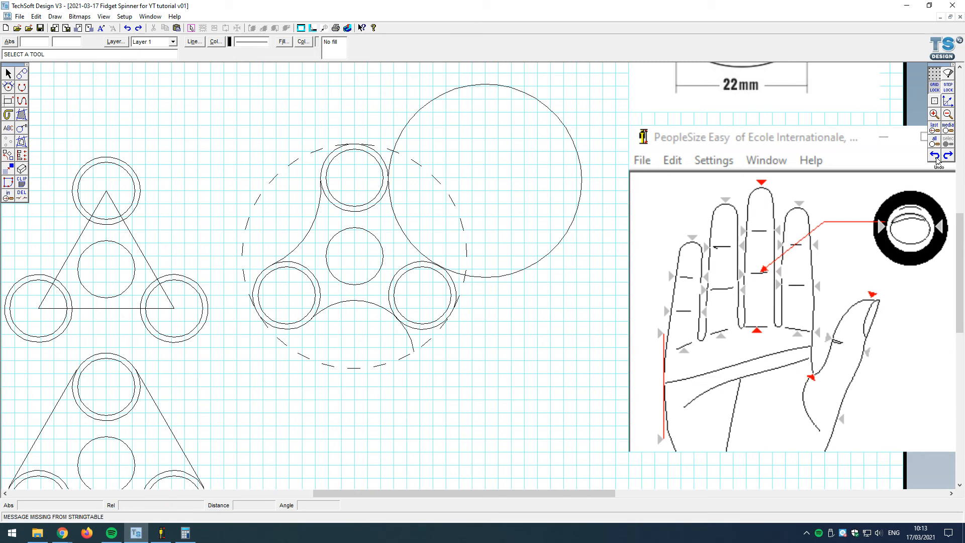
left_click(936, 157)
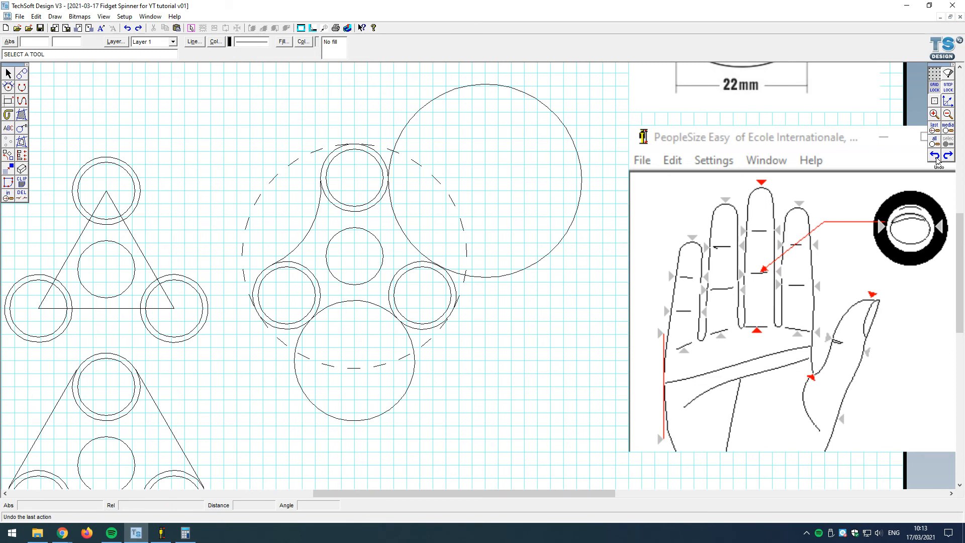
left_click(935, 156)
left_click(935, 157)
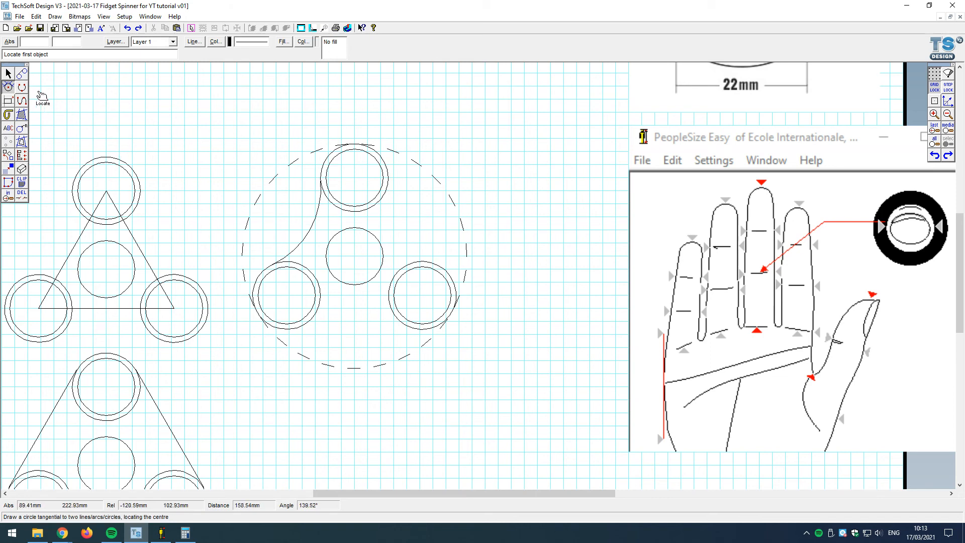
Step: Rotate the upper-left arc by 120° with 2 repeats about the centre of the middle circle
left_click(8, 73)
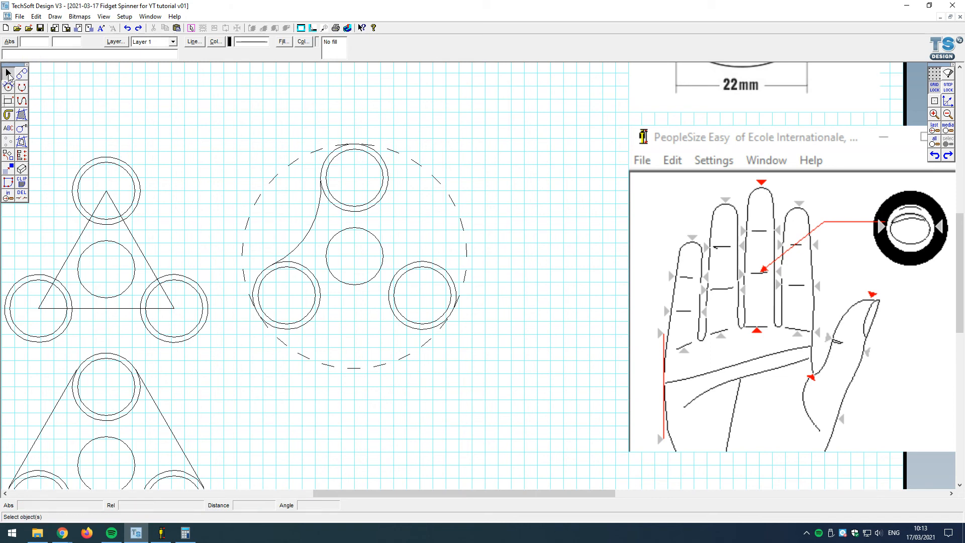
left_click(308, 236)
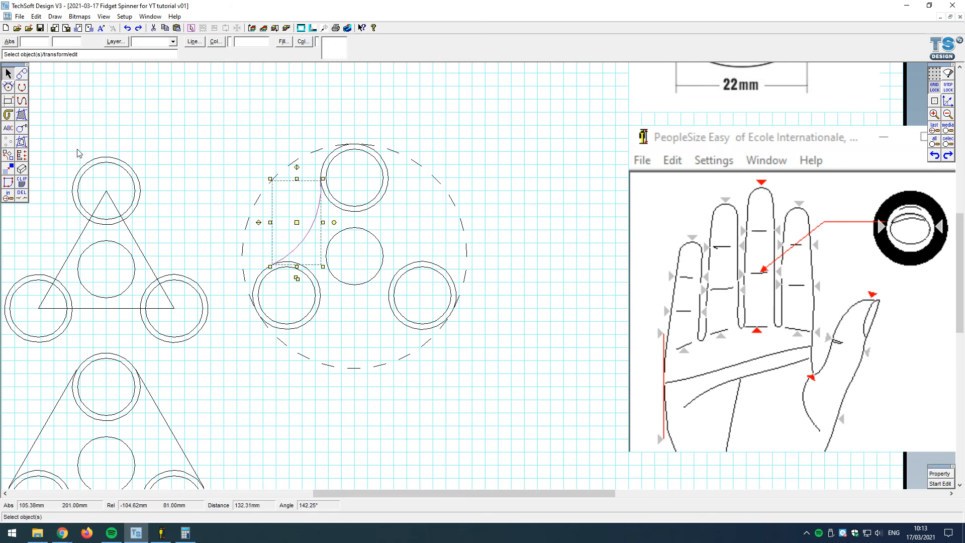
left_click(8, 156)
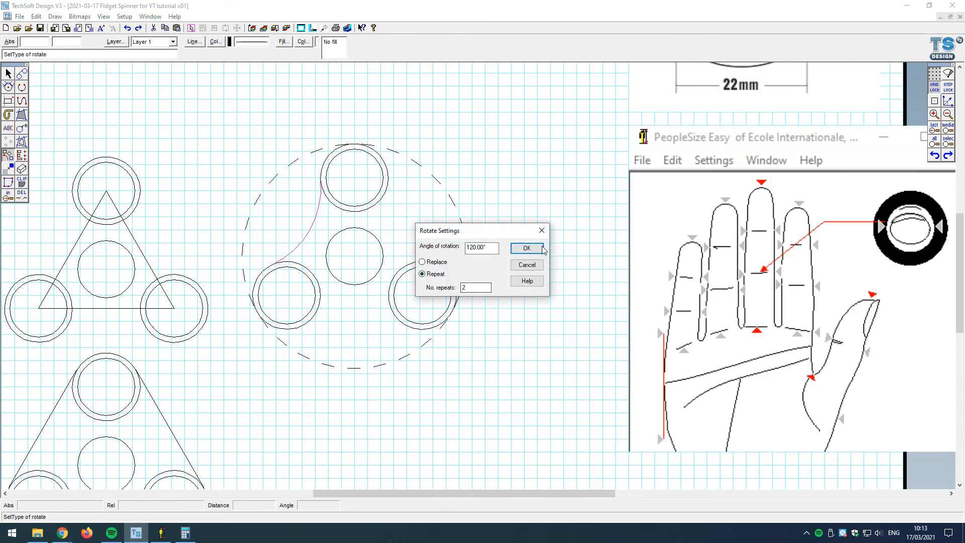
left_click(527, 248)
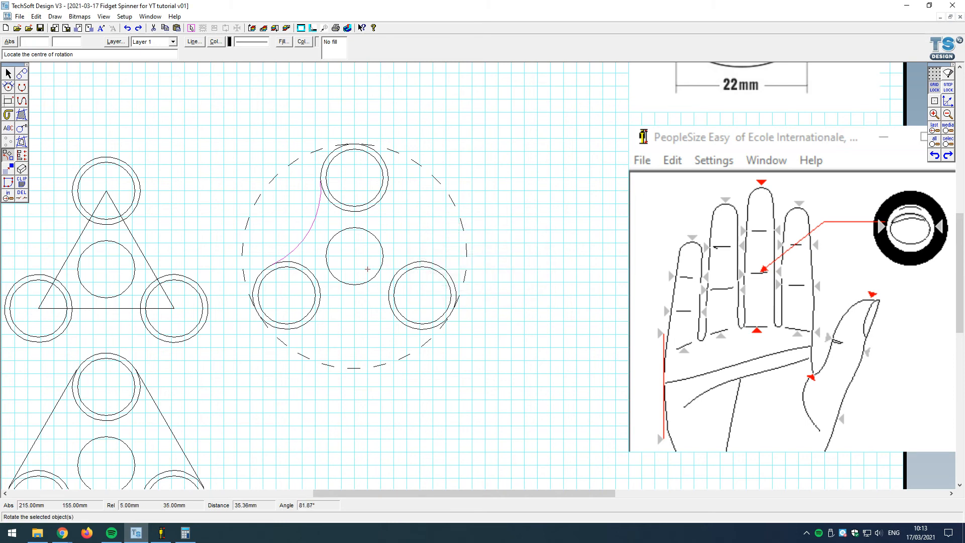
left_click(354, 256)
Step: Copy the curved spinner's circles and arcs without the dashed circle, and place the duplicate below the original
left_click(9, 75)
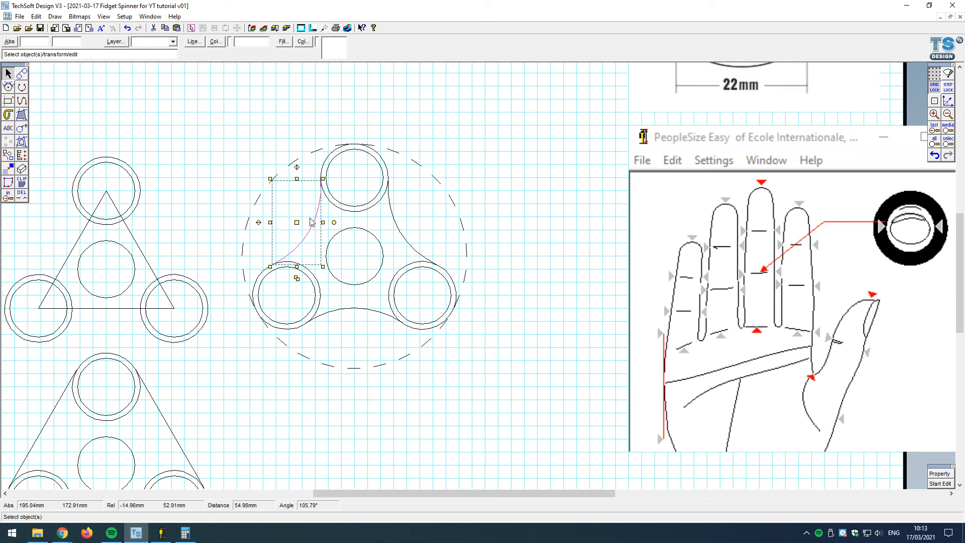
mouse_move(215, 125)
left_mouse_down()
mouse_move(451, 279)
mouse_move(534, 351)
left_mouse_up()
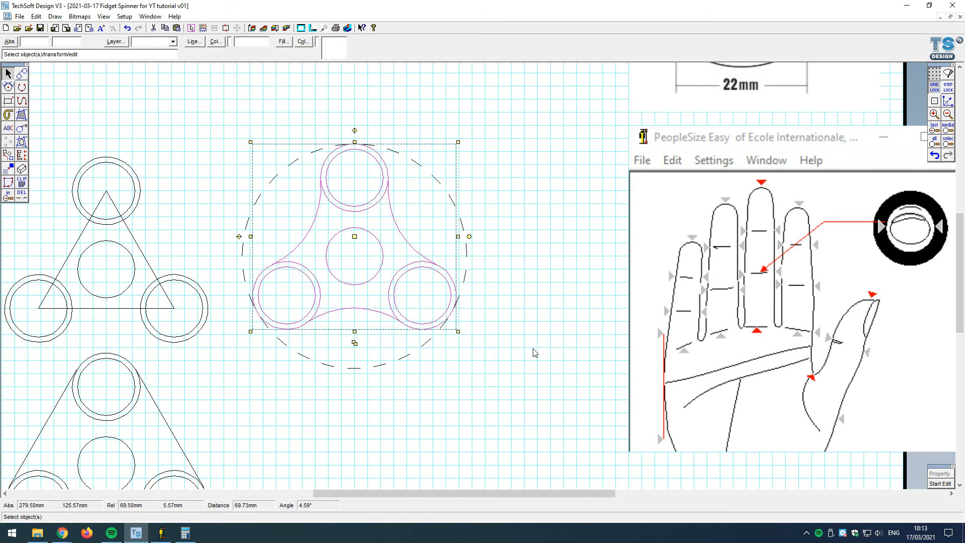
scroll(364, 266, "down", 2)
key("ctrl+c")
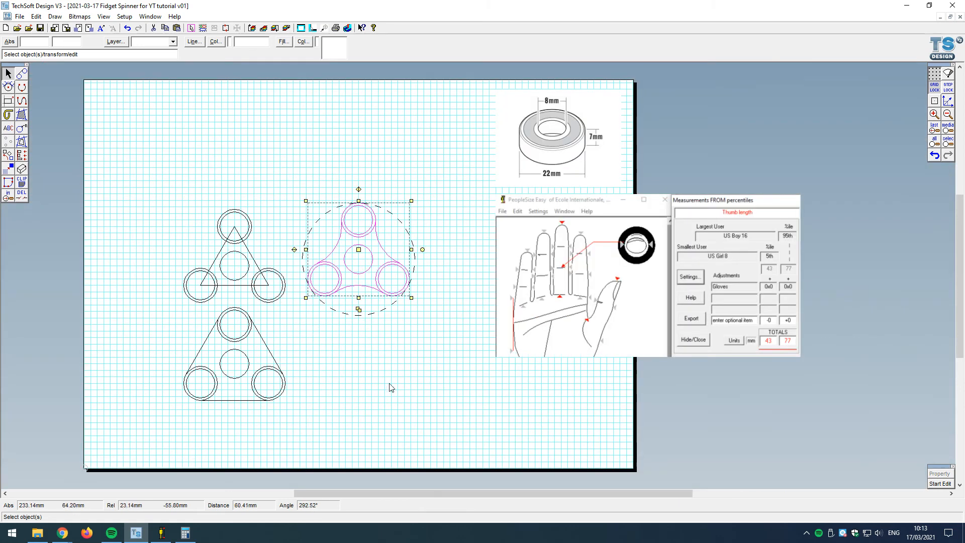
key("ctrl+v")
left_click_drag(477, 276, 353, 374)
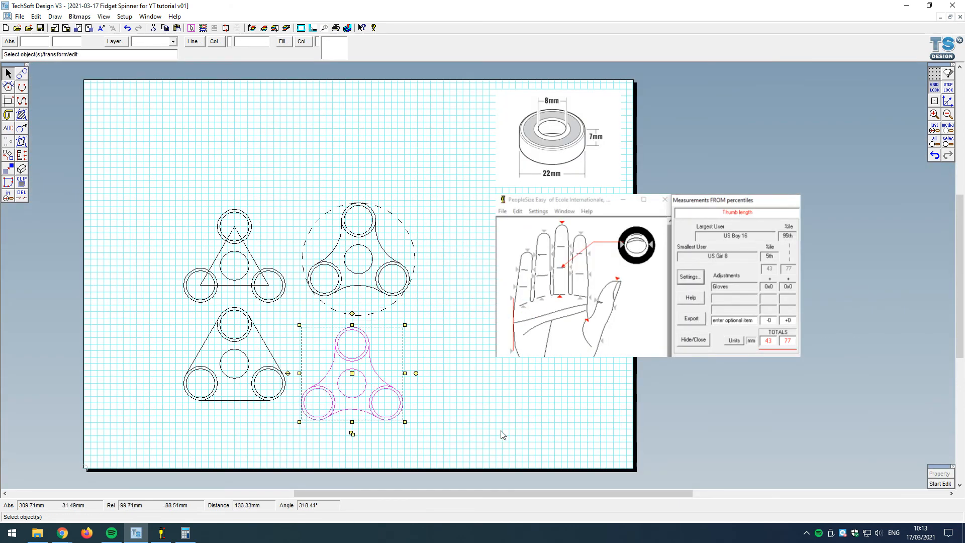
left_click(134, 318)
Step: Set up closed contours with 0 mm spacing, a maximum of 1 contour, graphical path output and a blue line colour
scroll(196, 372, "up", 1)
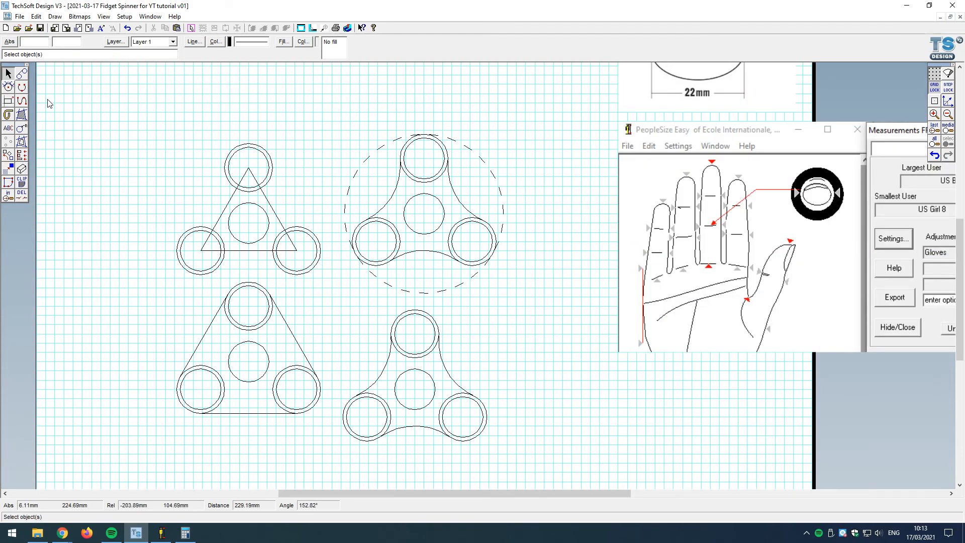
left_click(22, 142)
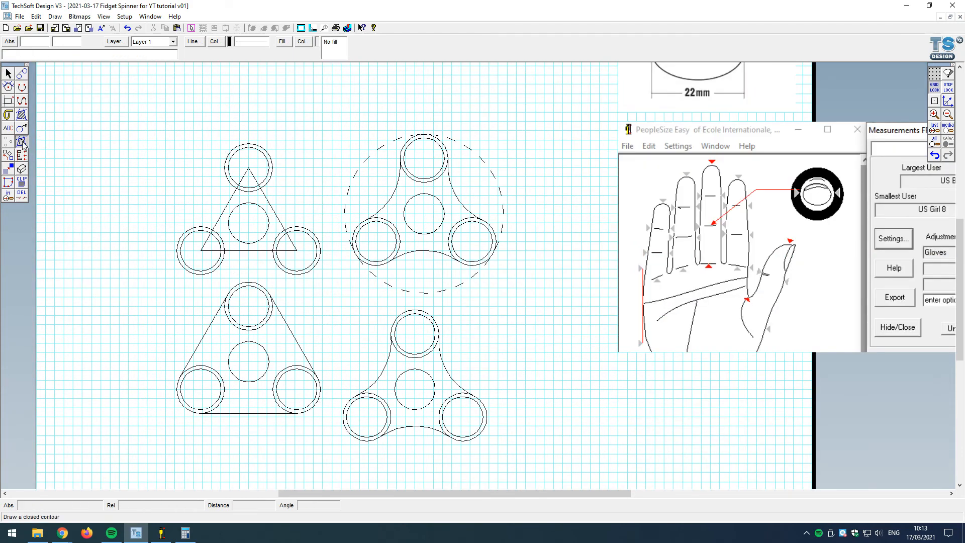
left_click_drag(535, 232, 484, 233)
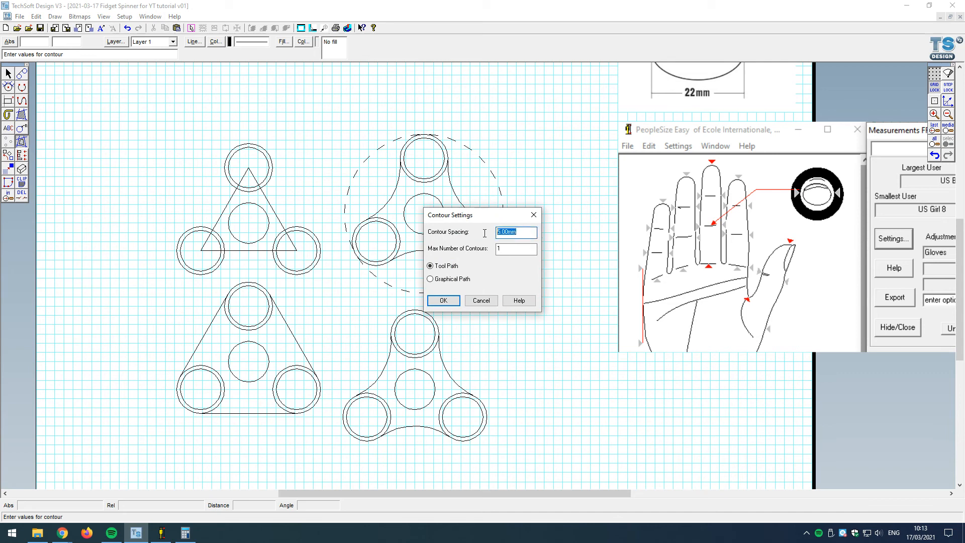
left_click(452, 281)
left_click(443, 300)
left_click(216, 42)
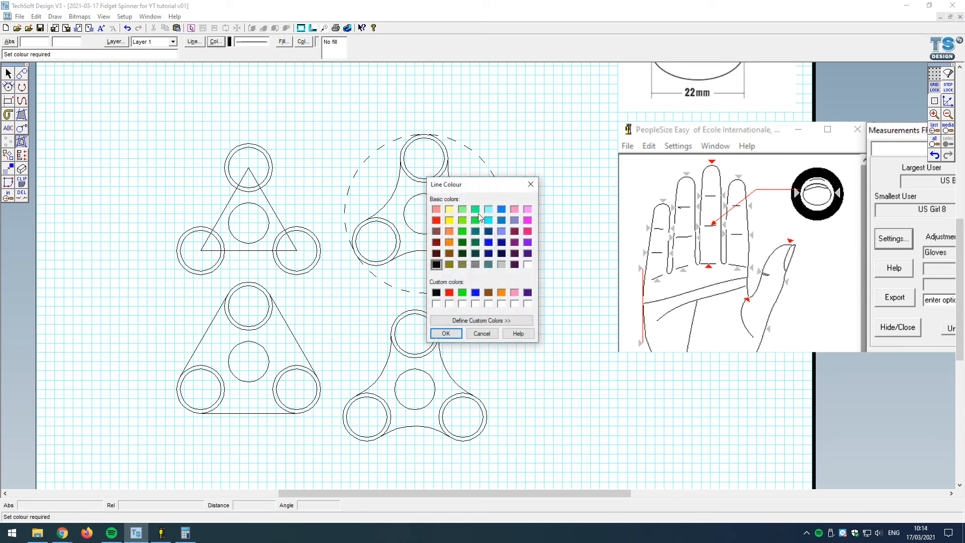
left_click(474, 292)
left_click(445, 333)
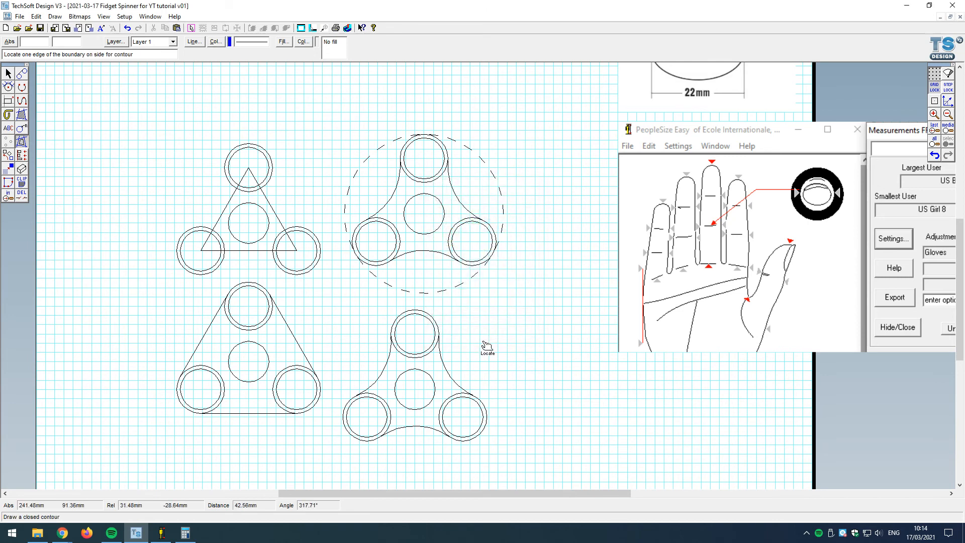
Step: Create closed contours on the four bearing circles and the outer outline of the duplicated curved spinner
left_click(439, 336)
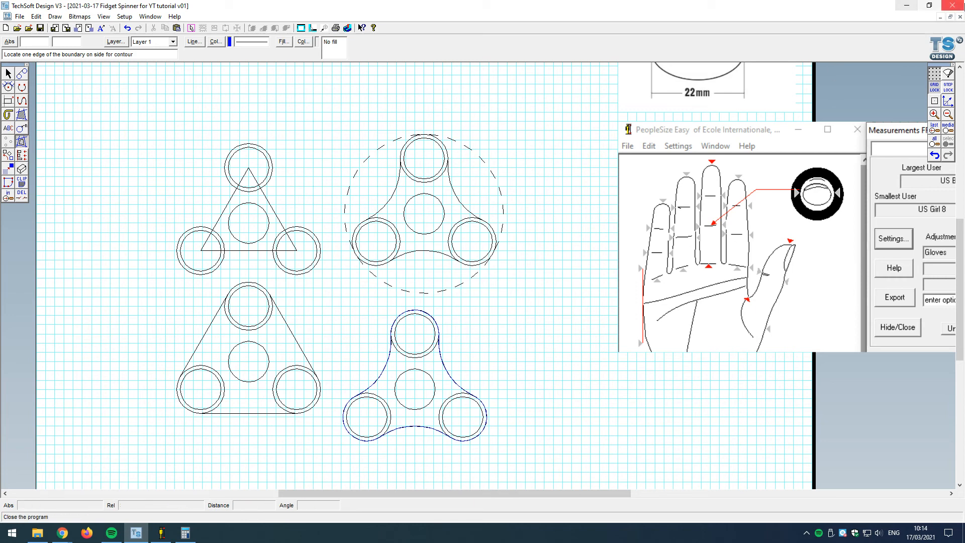
left_click(934, 155)
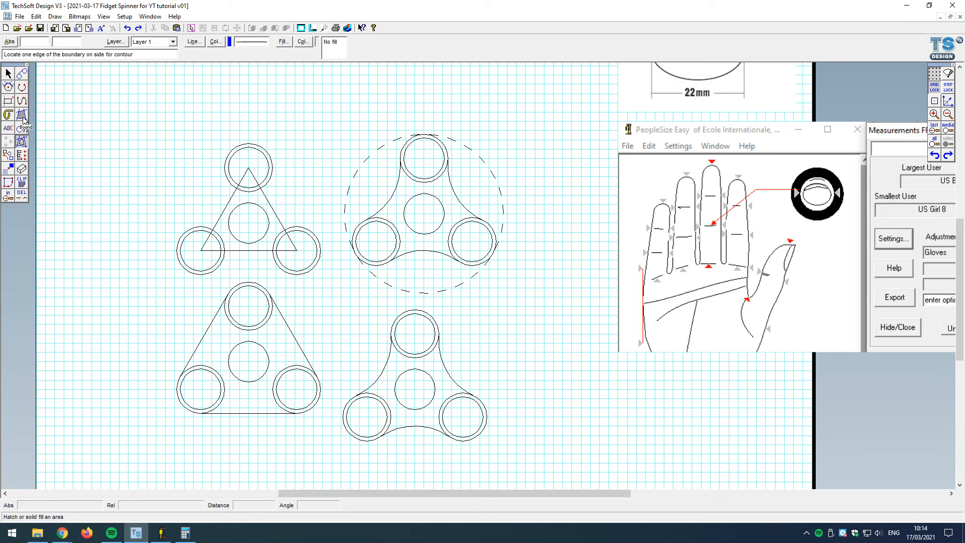
left_click(431, 329)
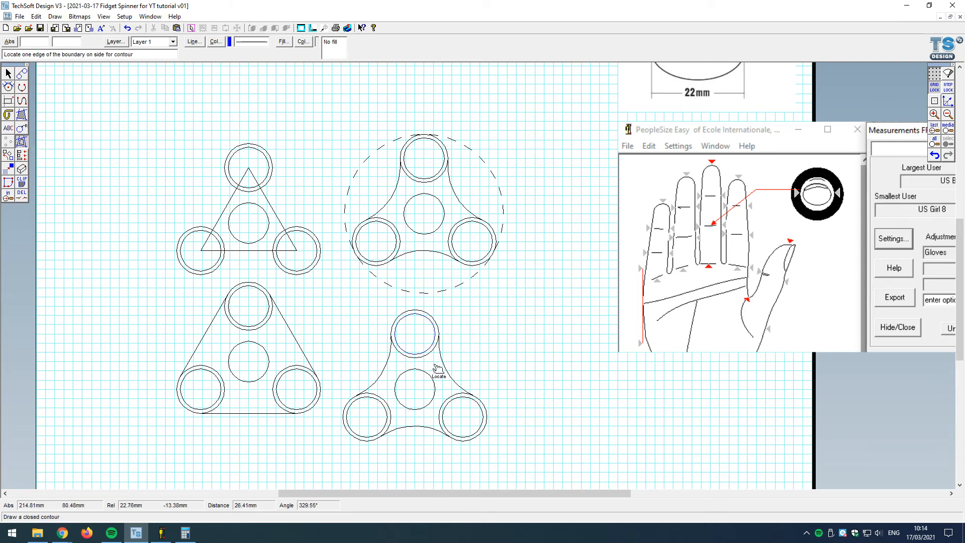
left_click(428, 384)
left_click(462, 408)
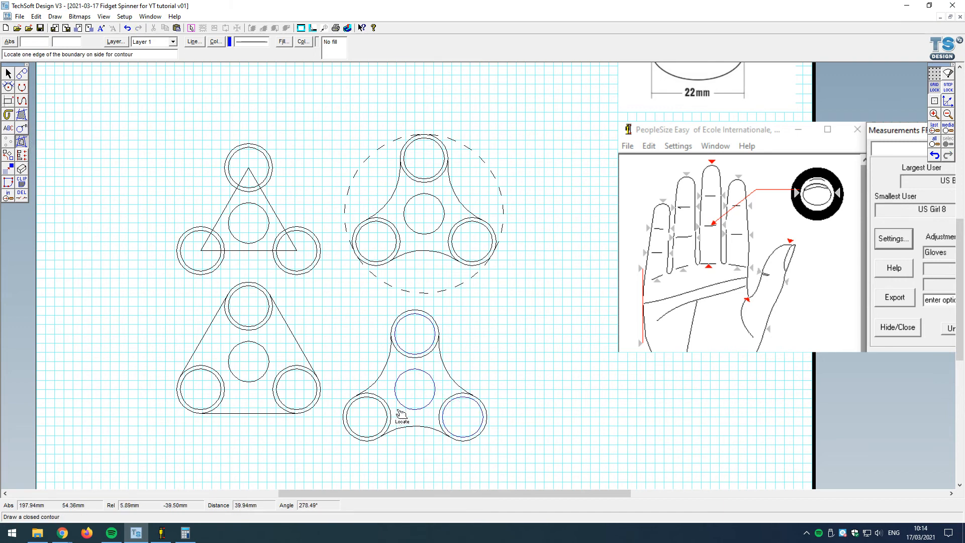
left_click(381, 416)
left_click(463, 380)
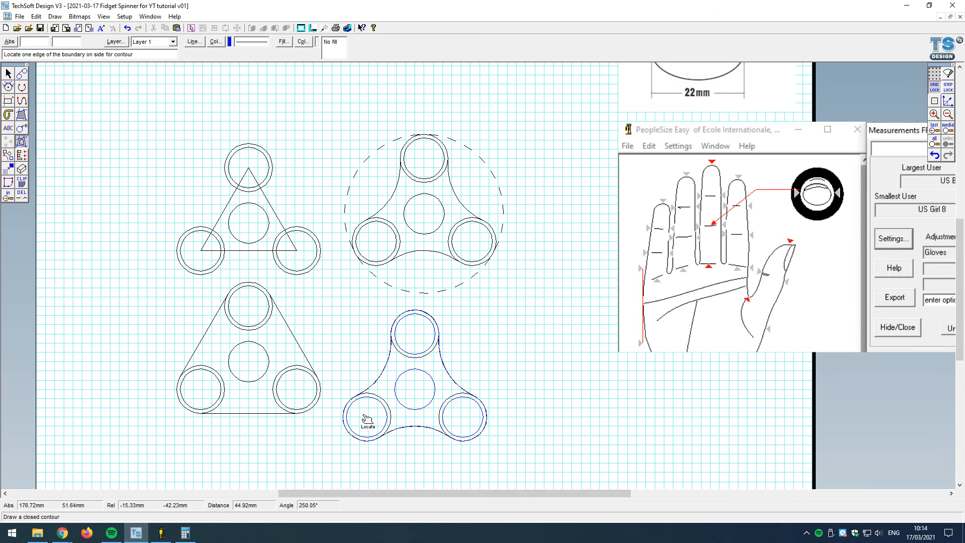
Step: Create closed contours on the straight-tangent spinner's bearing circles and outline, and on the triangle spinner's centre circle
left_click(241, 349)
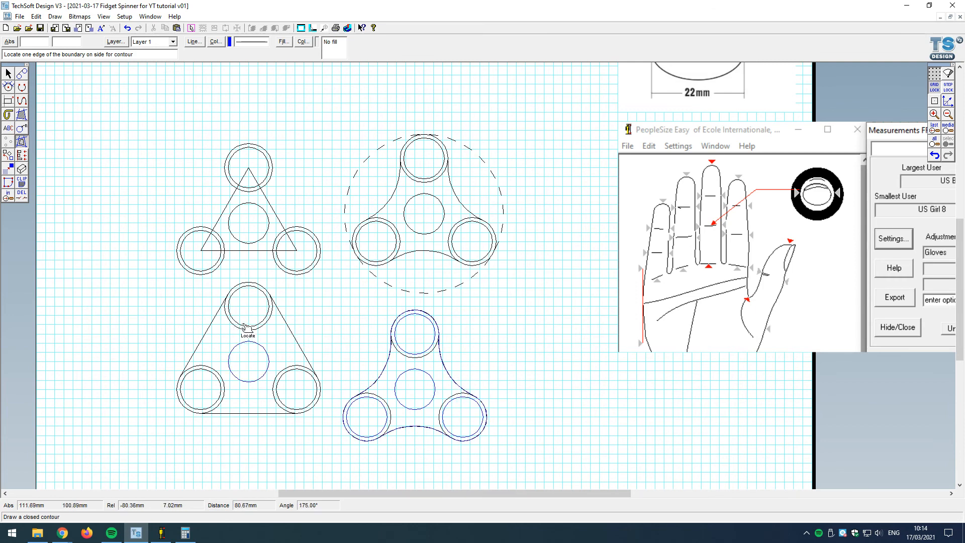
left_click(284, 379)
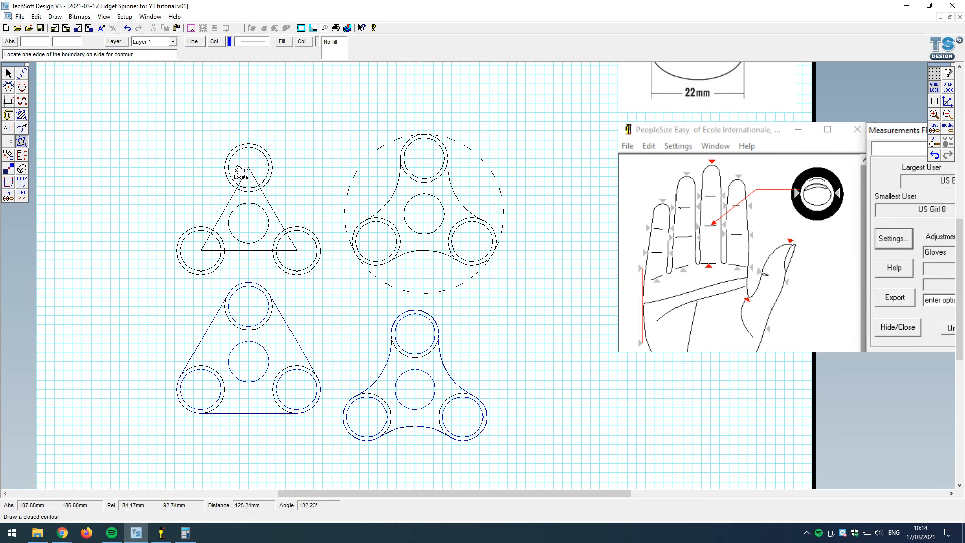
scroll(252, 184, "up", 2)
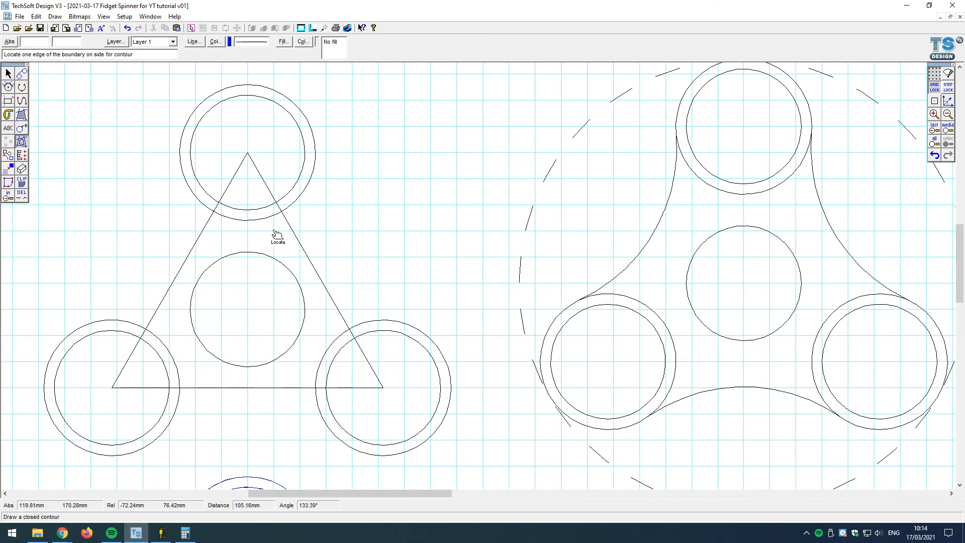
left_click(265, 275)
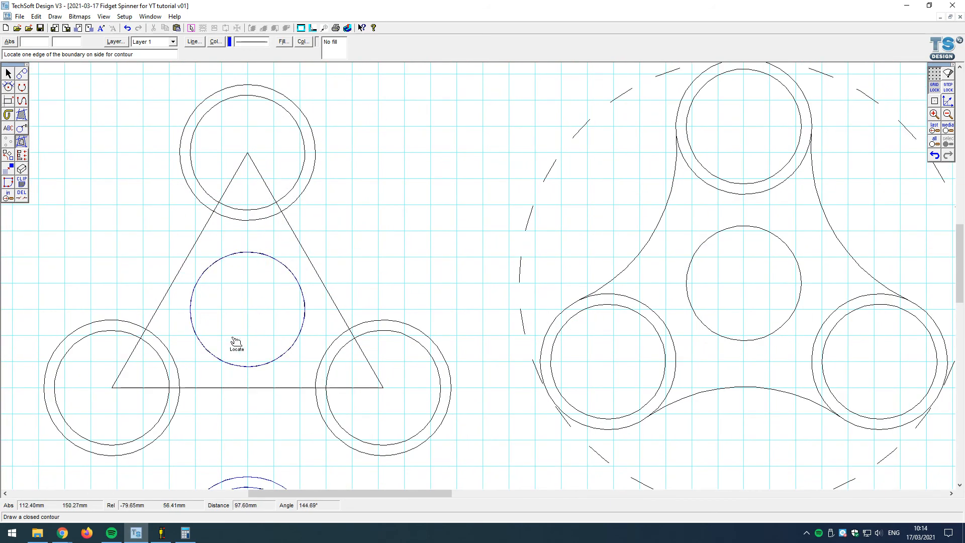
left_click(8, 74)
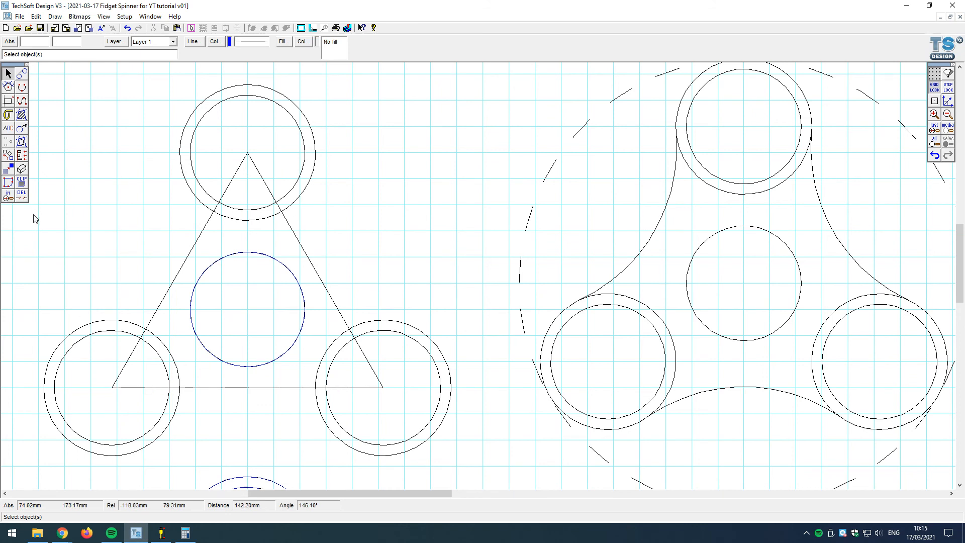
Step: Trim away the parts of the three outer circles that lie inside the triangle
left_click(21, 195)
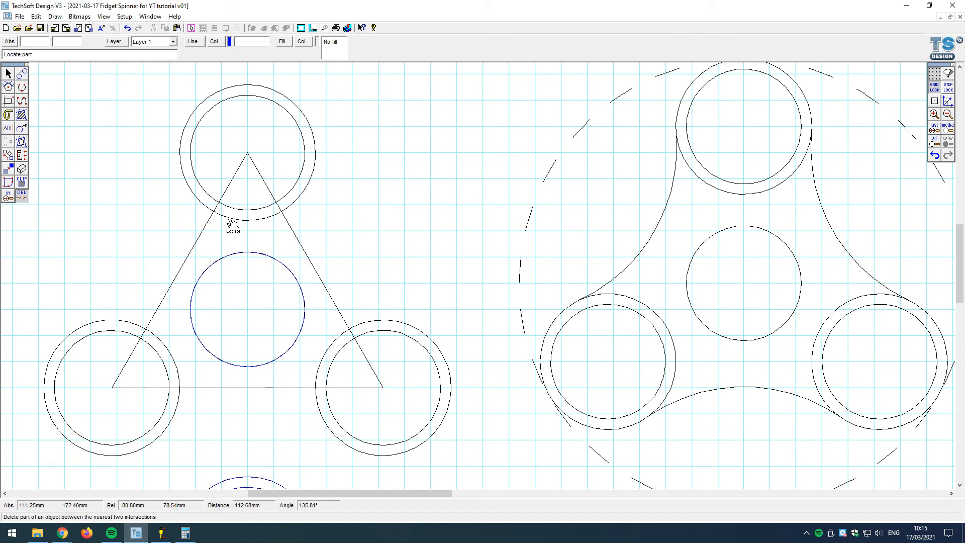
left_click(230, 220)
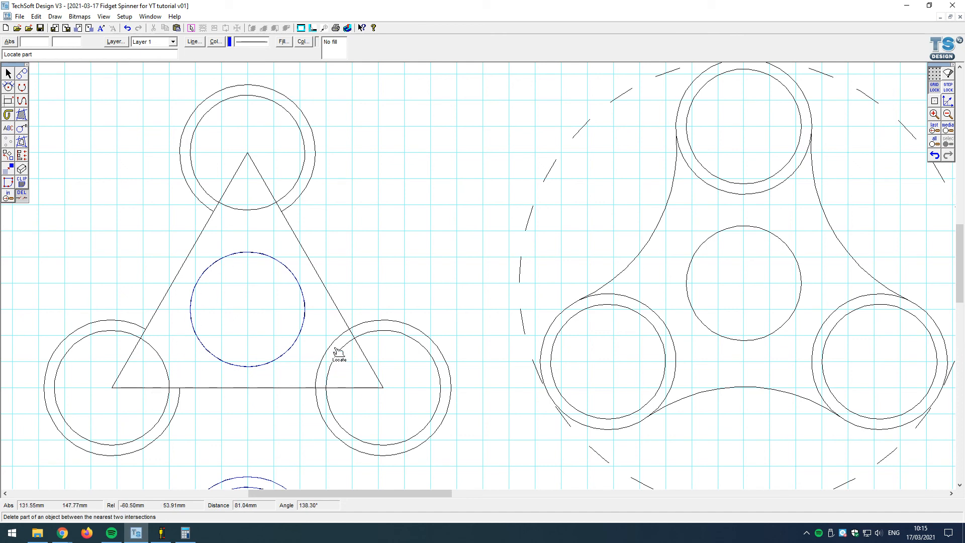
left_click(330, 346)
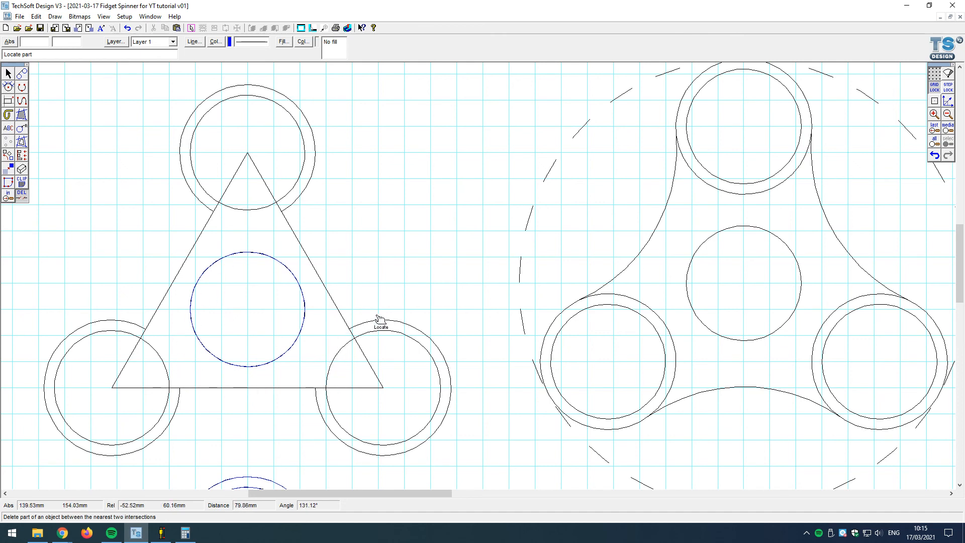
Step: Change the line colour of the three bearing circles at the triangle's corners to blue
left_click(23, 142)
left_click(443, 300)
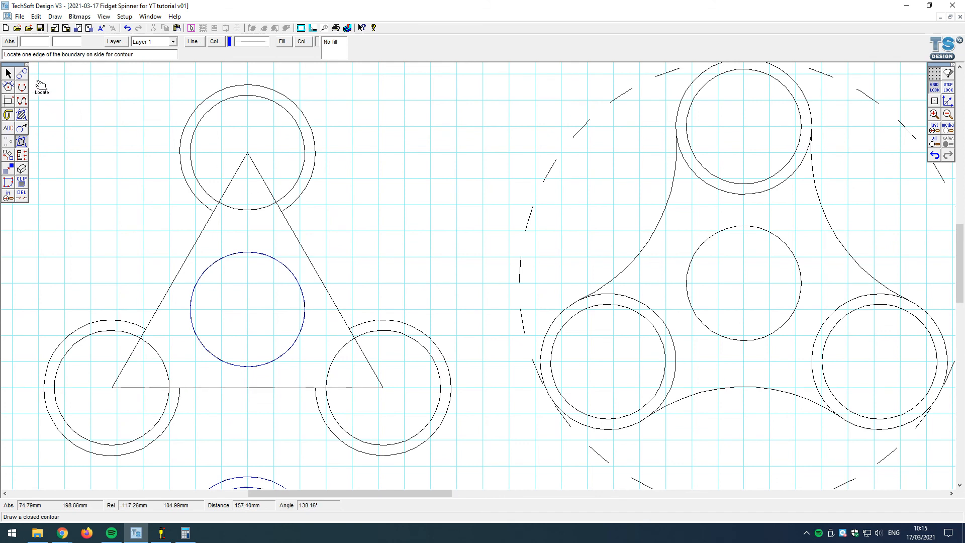
left_click(8, 73)
left_click(294, 186)
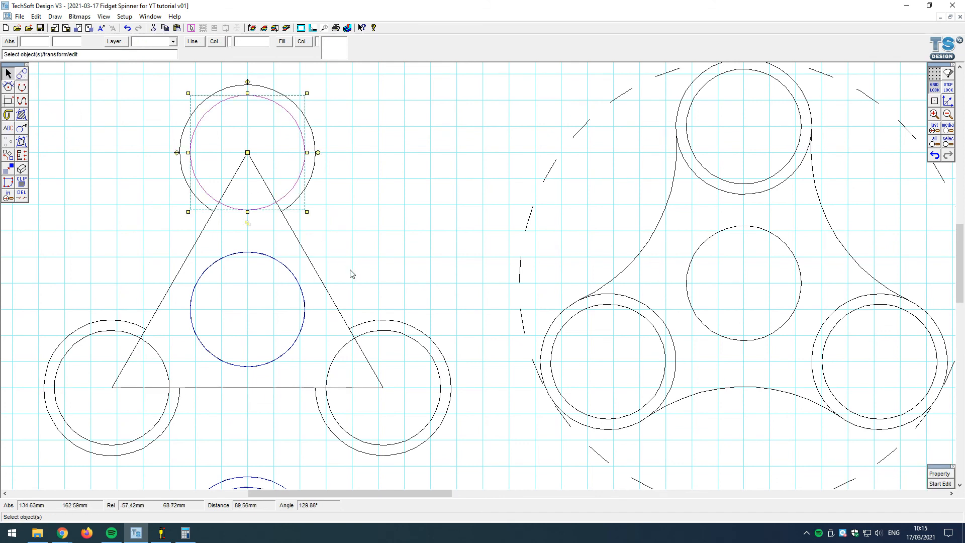
left_click(380, 332, "shift")
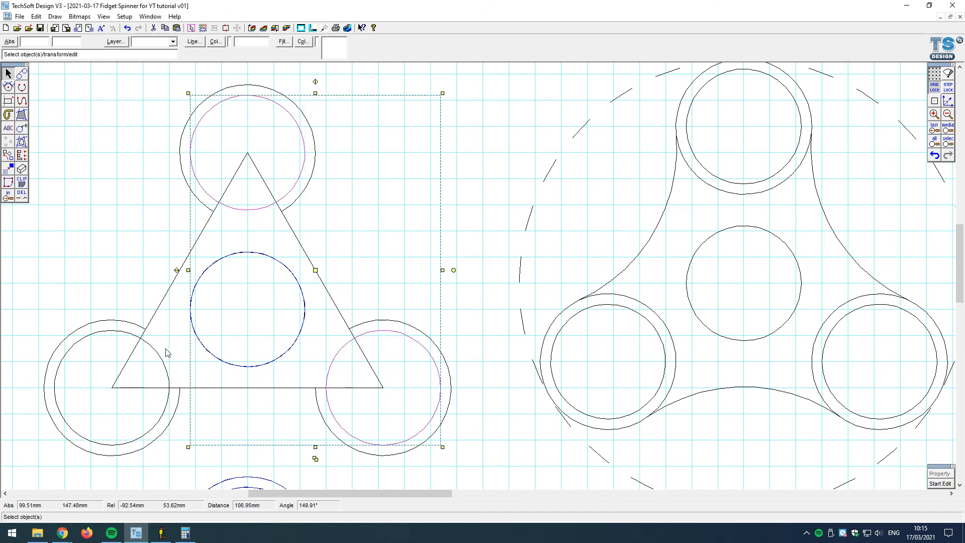
left_click(118, 336, "shift")
left_click(216, 41)
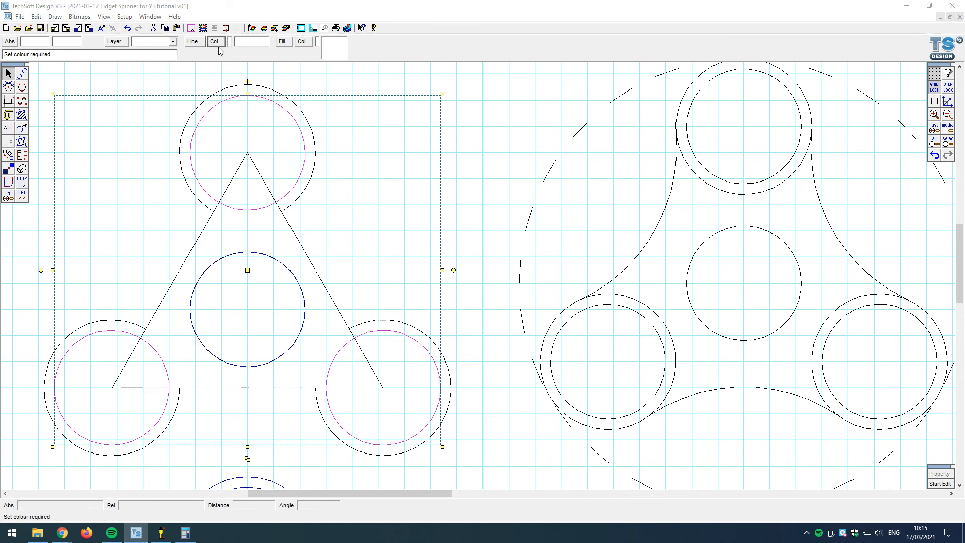
left_click(475, 293)
left_click(445, 334)
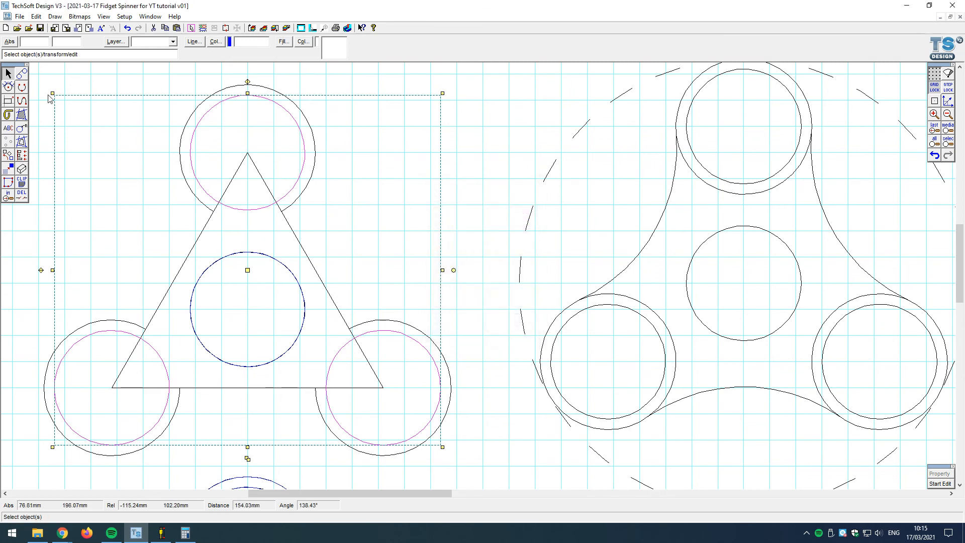
Step: Create a closed contour around the triangle spinner's trimmed outer outline, keeping 0 mm spacing and graphical path output
left_click(22, 142)
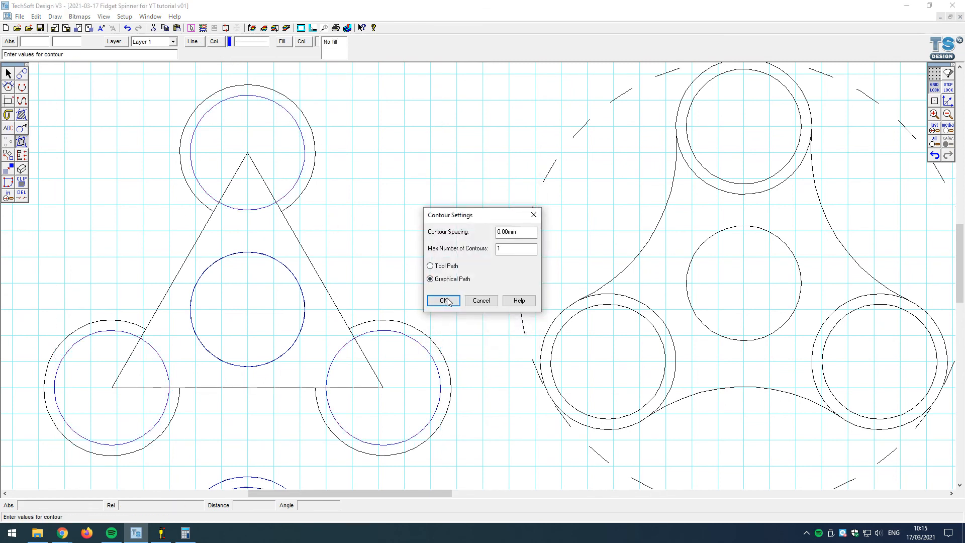
left_click(445, 301)
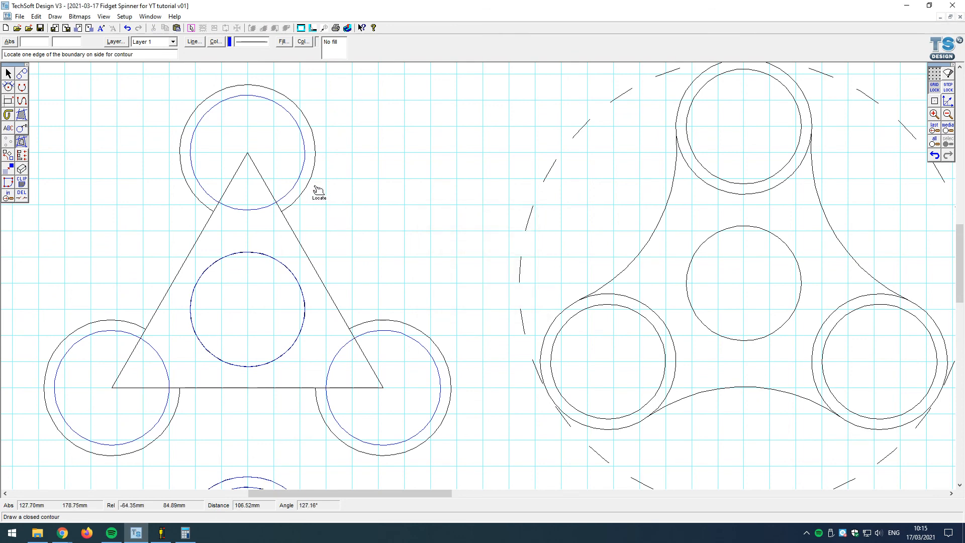
left_click(318, 191)
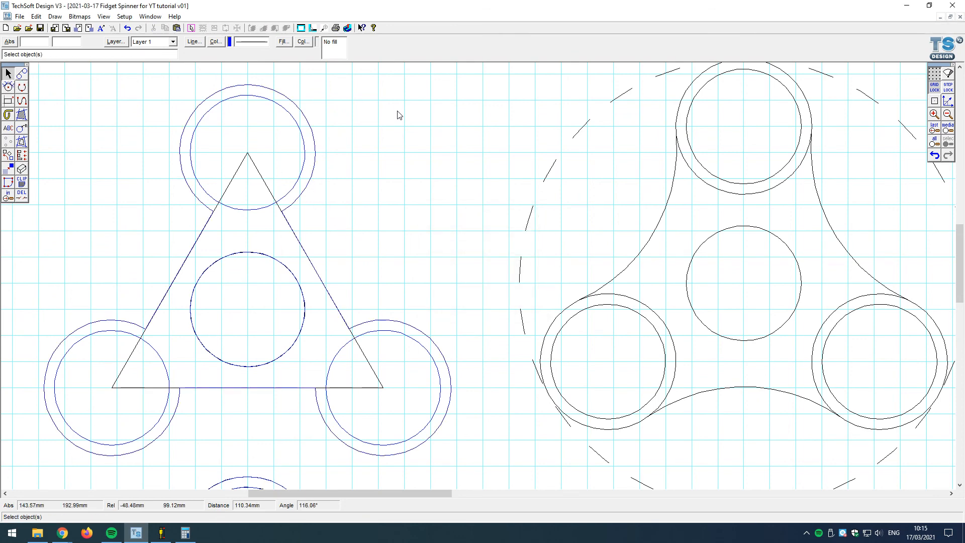
Step: Copy the triangle spinner's blue outline and four bearing circles, without the construction triangle, and place the copy beside the original
scroll(398, 115, "down", 2)
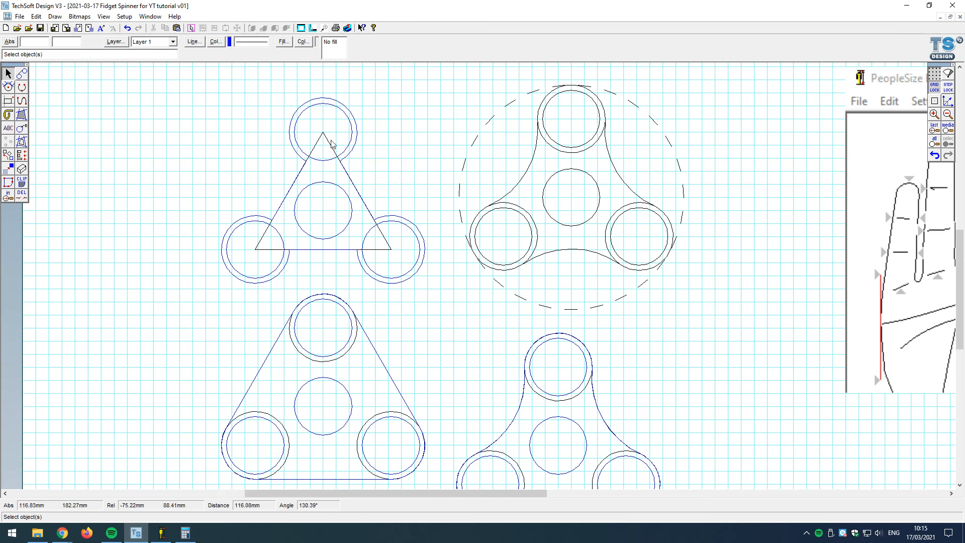
left_click_drag(200, 83, 449, 302)
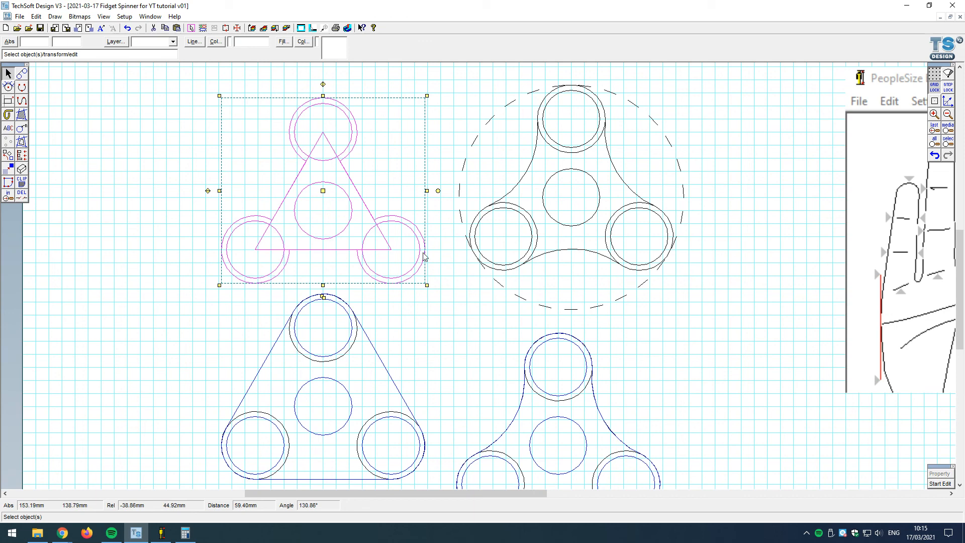
left_click(395, 128)
left_click(348, 123)
left_click(336, 100, "shift")
left_click(251, 230, "shift")
left_click(402, 251, "shift")
left_click_drag(417, 270, 569, 288)
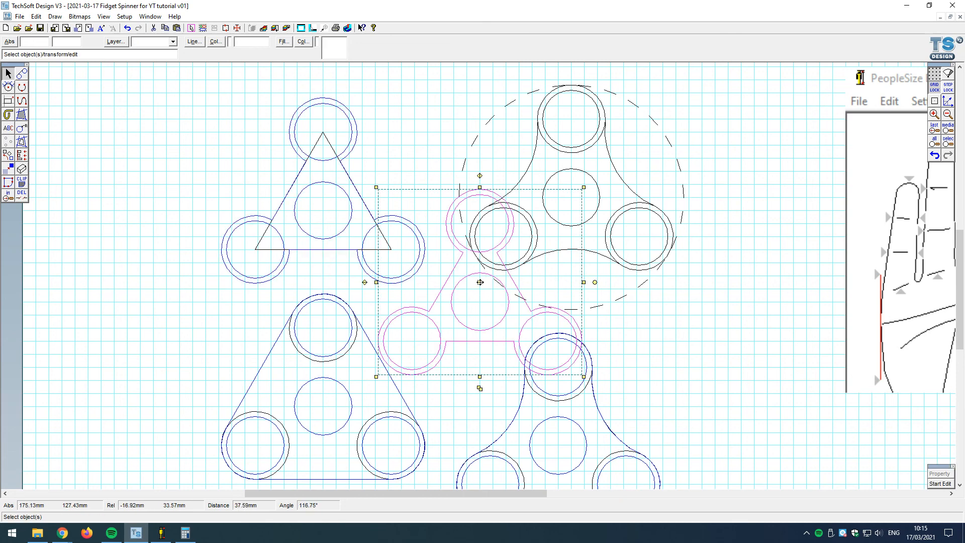
left_click_drag(480, 282, 114, 200)
left_click(114, 200)
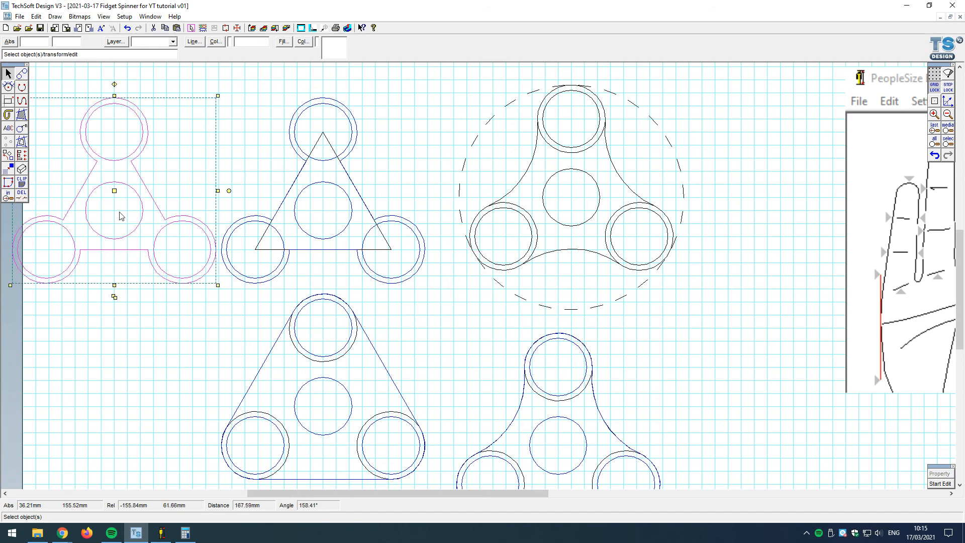
Step: Copy the straight-tangent spinner's blue contours without the black construction circles, and place them below the copied triangle spinner
scroll(343, 233, "down", 1)
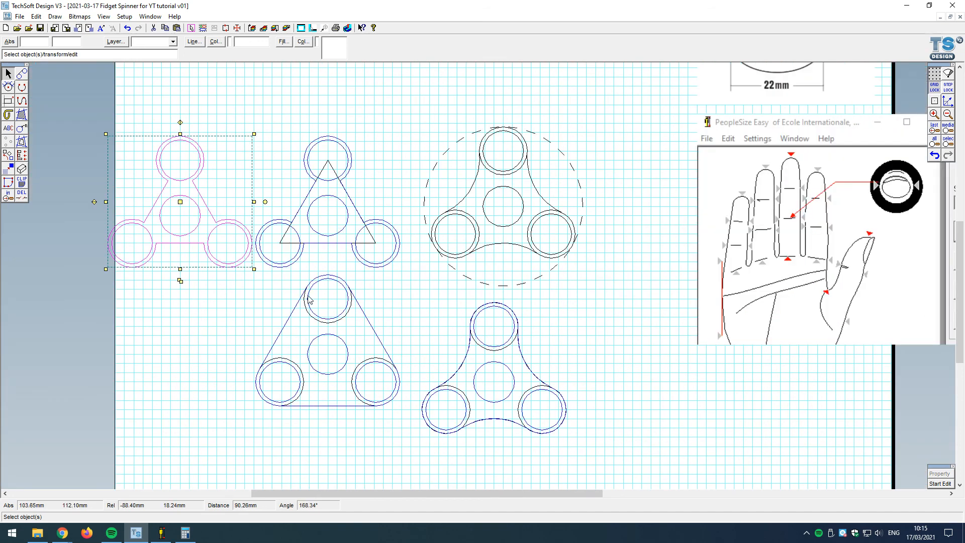
left_click(309, 301)
left_click(346, 347, "shift")
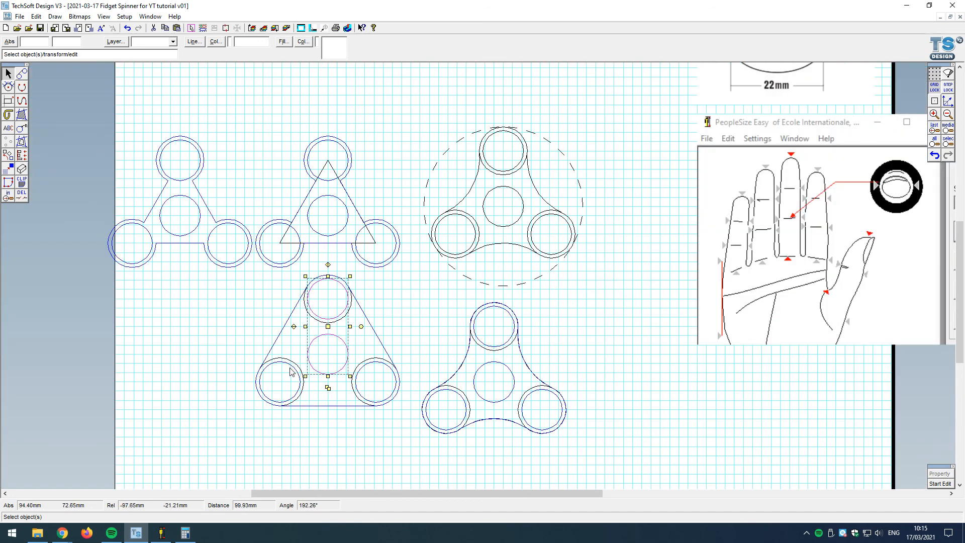
left_click(290, 365, "shift")
left_click(387, 367, "shift")
left_click(376, 332, "shift")
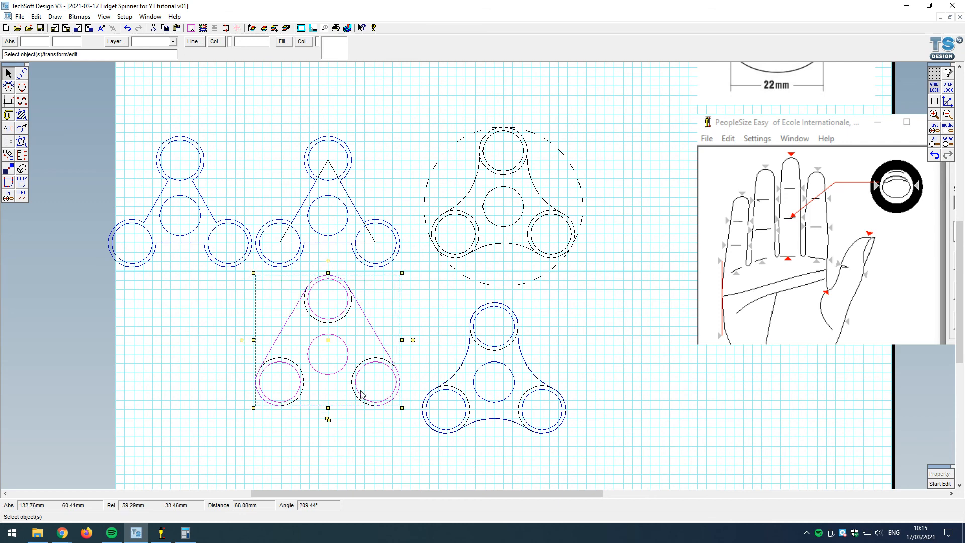
left_click_drag(327, 340, 174, 352)
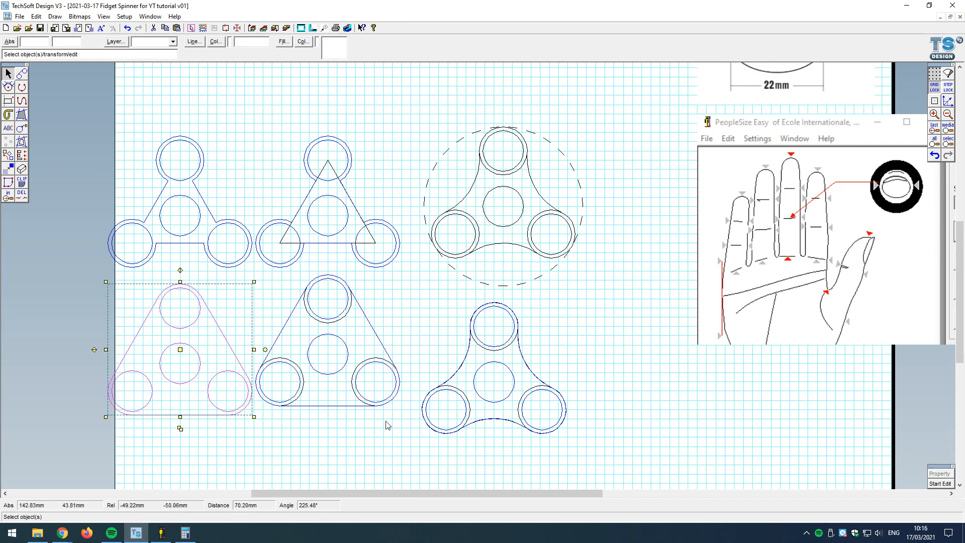
Step: Copy the curved spinner's blue contours without the construction geometry, and place them below the copied straight-tangent spinner
left_click(486, 343)
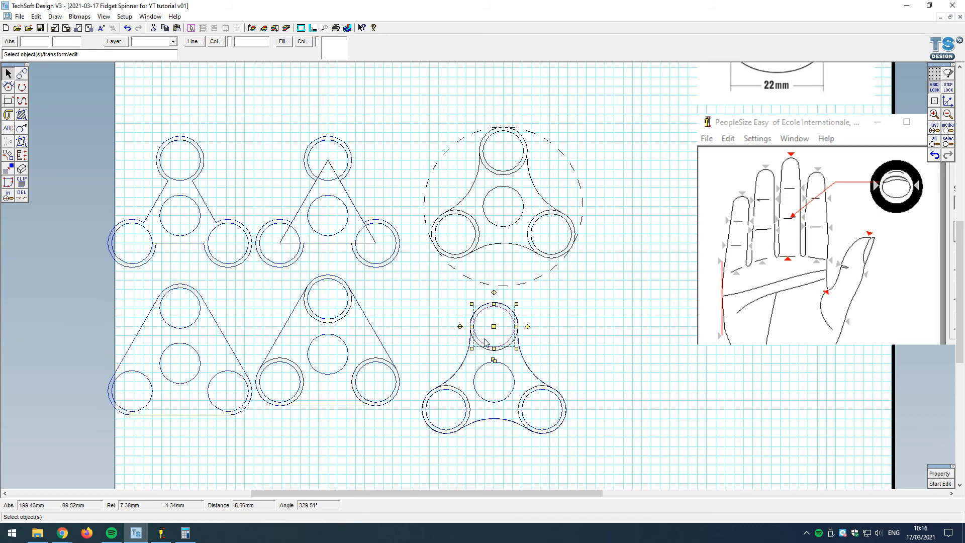
left_click(502, 369, "shift")
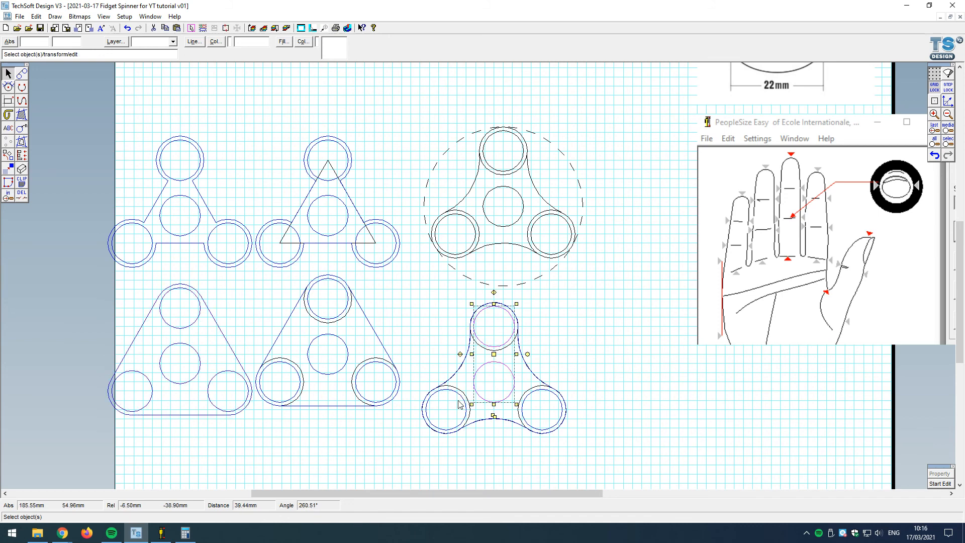
left_click(463, 399, "shift")
left_click(539, 404, "shift")
left_click(534, 371, "shift")
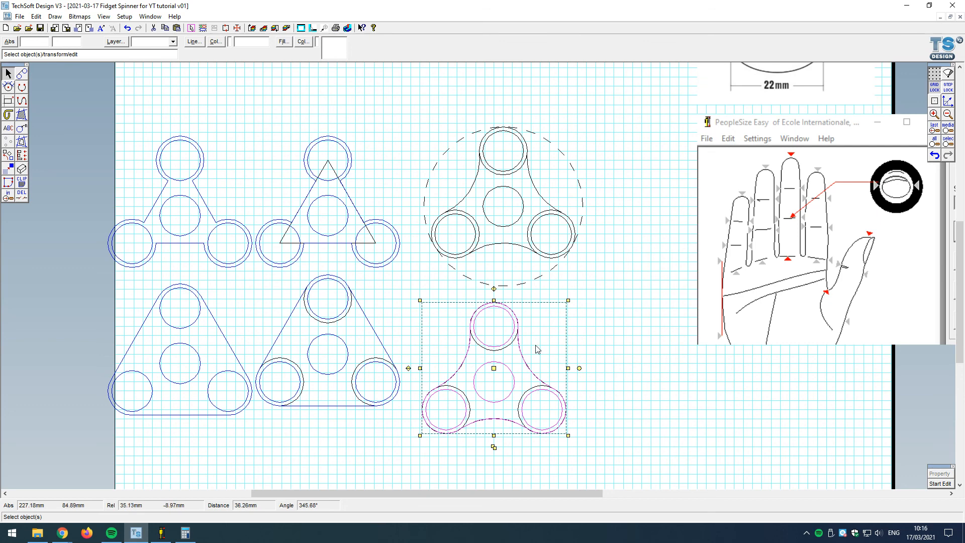
left_click_drag(472, 355, 201, 430)
scroll(269, 309, "down", 1)
scroll(151, 485, "up", 1)
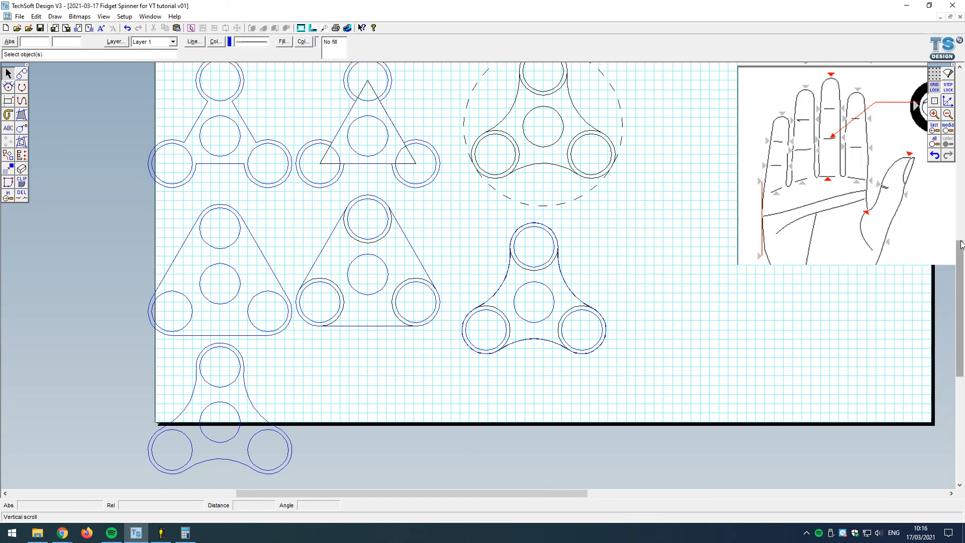
left_click_drag(961, 245, 961, 242)
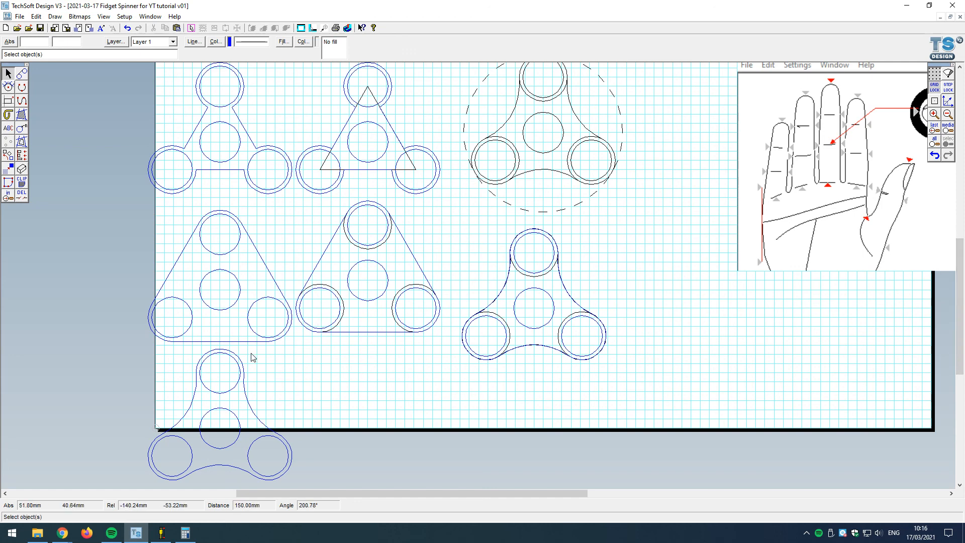
scroll(243, 359, "down", 1)
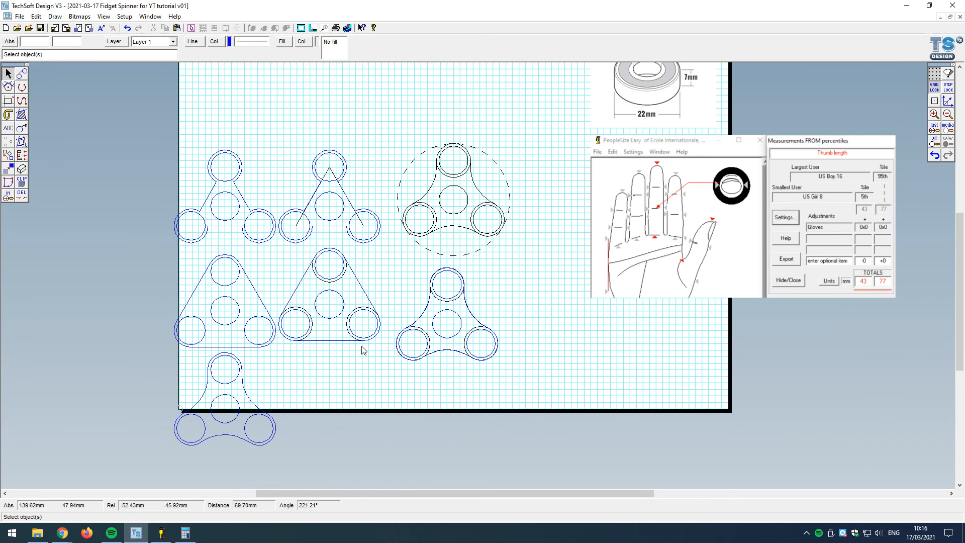